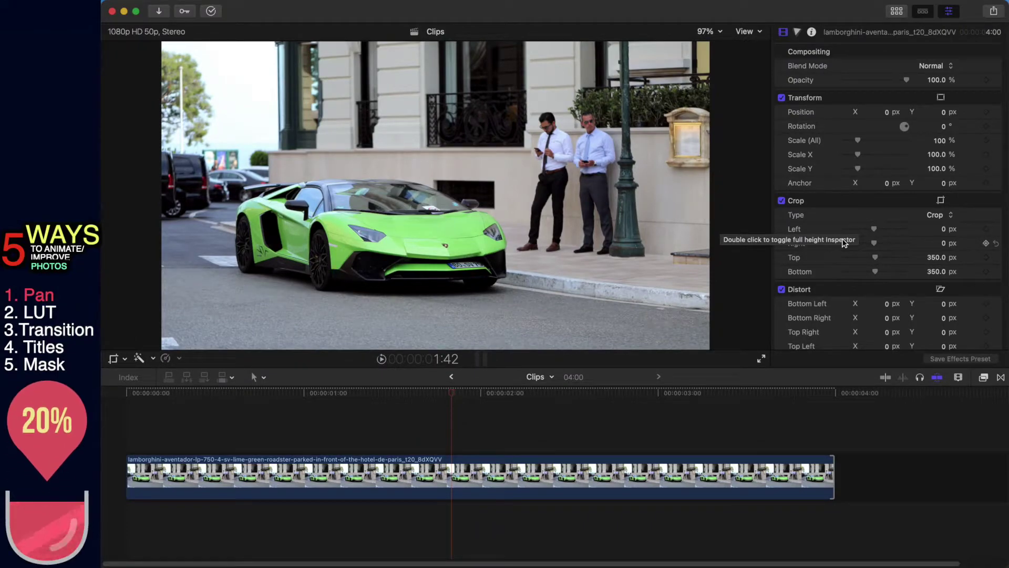
Add a Ken Burns move to the Lamborghini photo, starting full frame and ending tight around the car
click(137, 399)
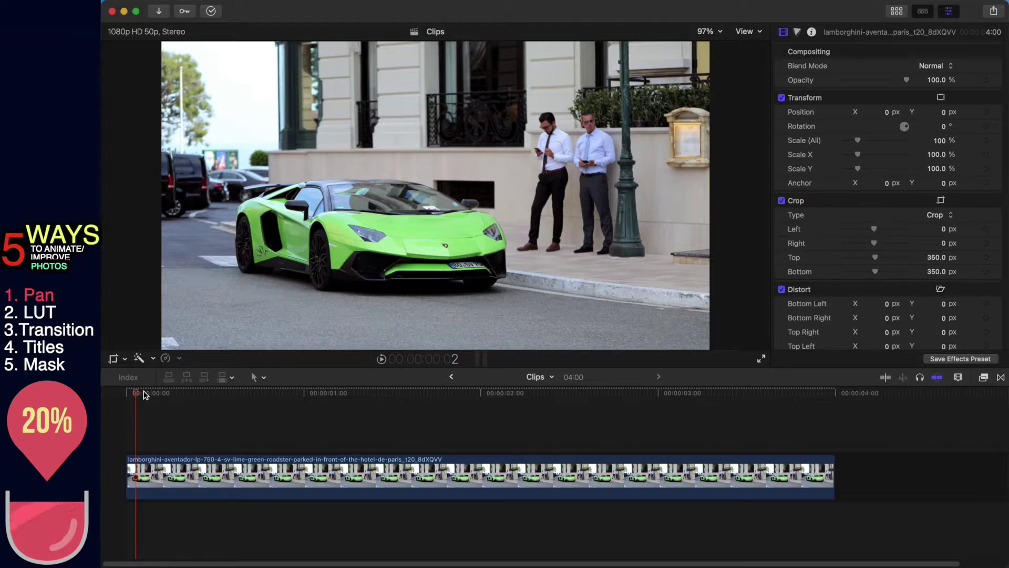
click(124, 357)
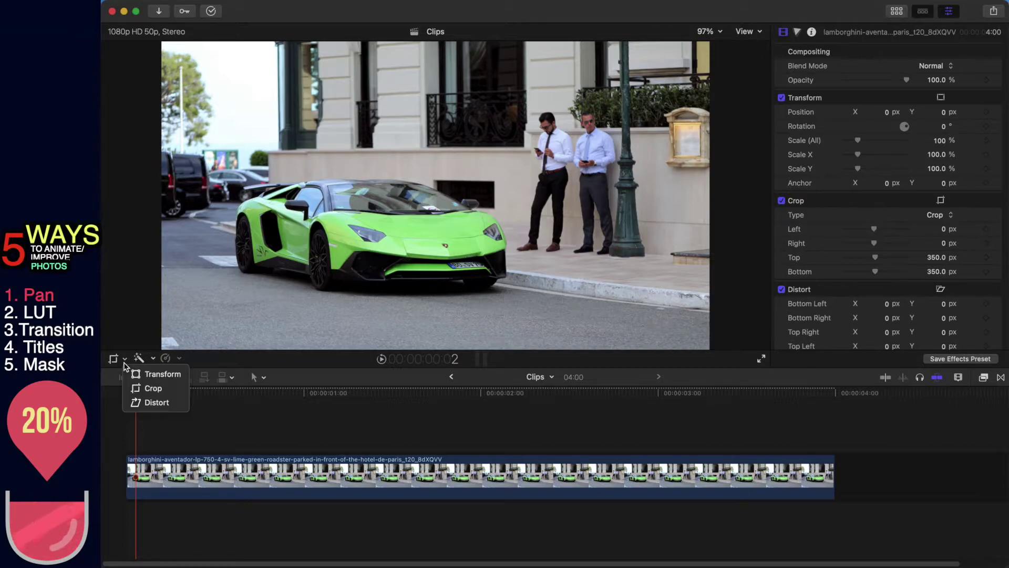
click(149, 388)
click(458, 334)
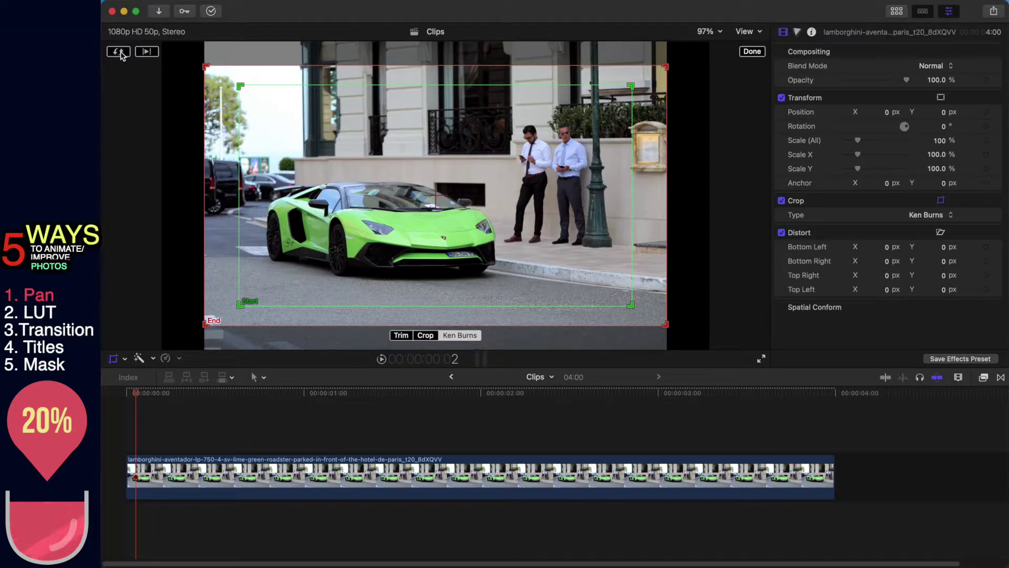
click(118, 51)
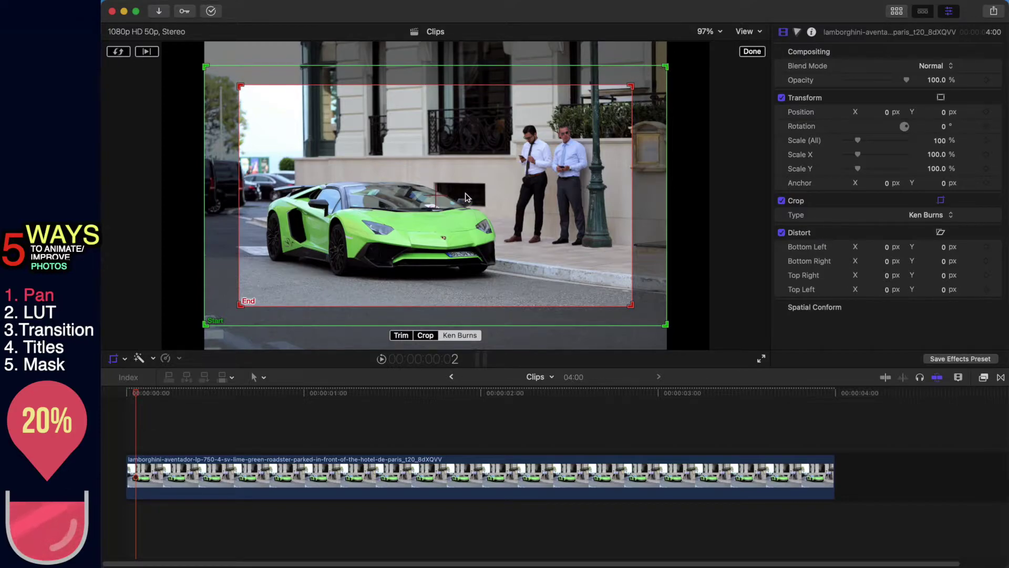
drag(541, 176, 512, 181)
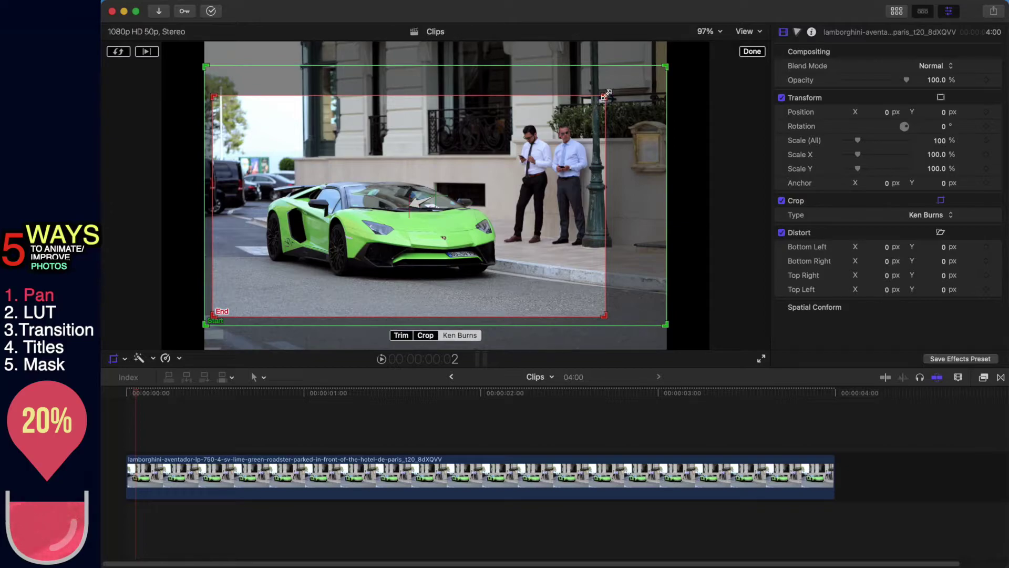
drag(603, 97, 515, 161)
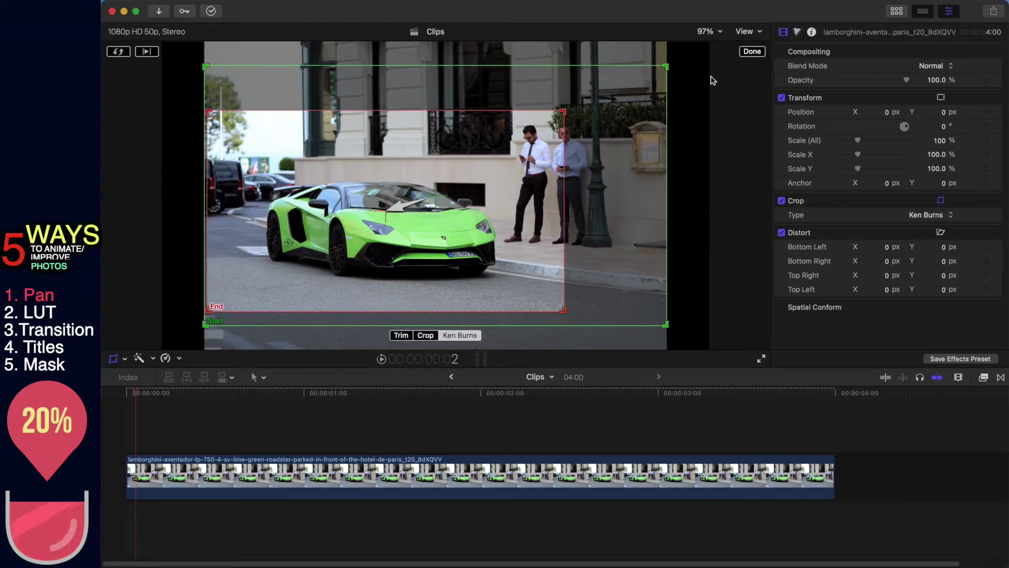
click(753, 51)
Play back the Lamborghini pan-and-zoom from the clip start
click(127, 394)
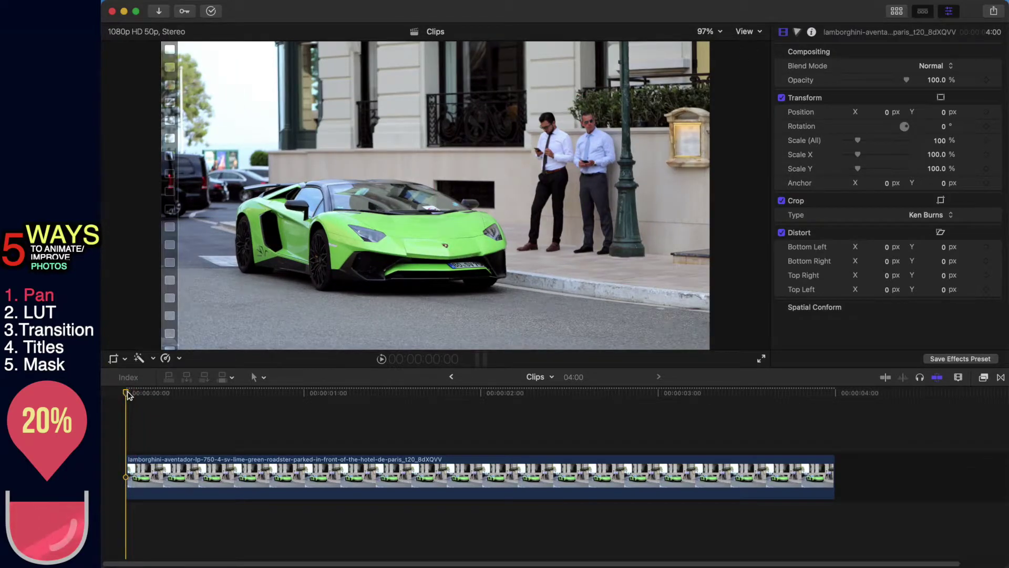
key(space)
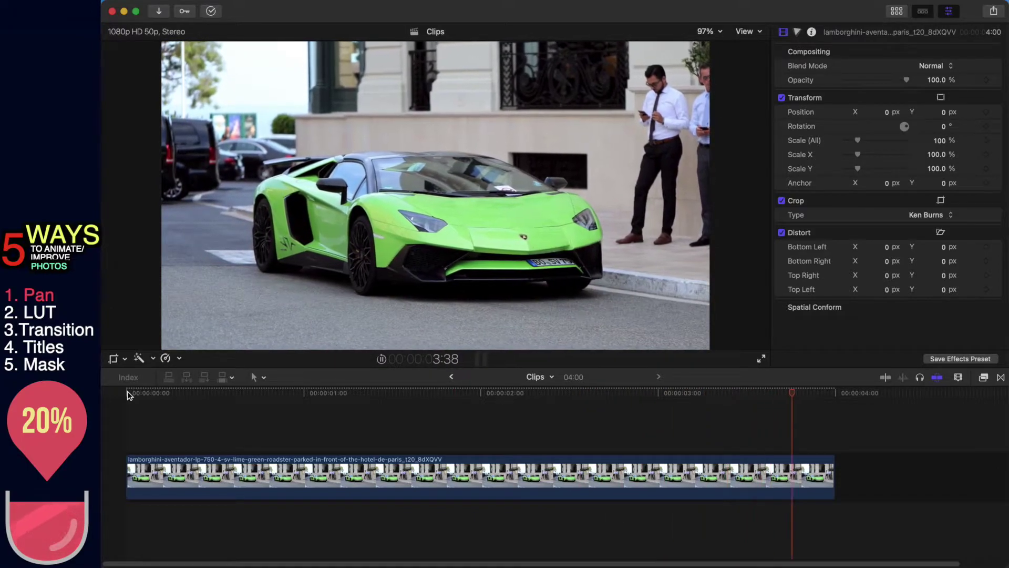
key(space)
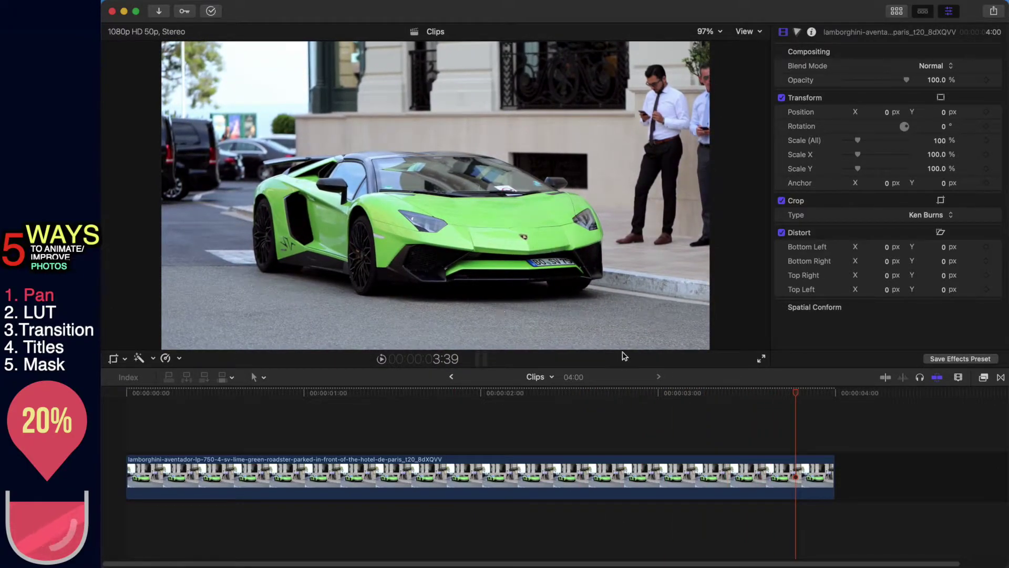
Blade the Lamborghini clip at 1:27 and delete the part after the cut
click(691, 464)
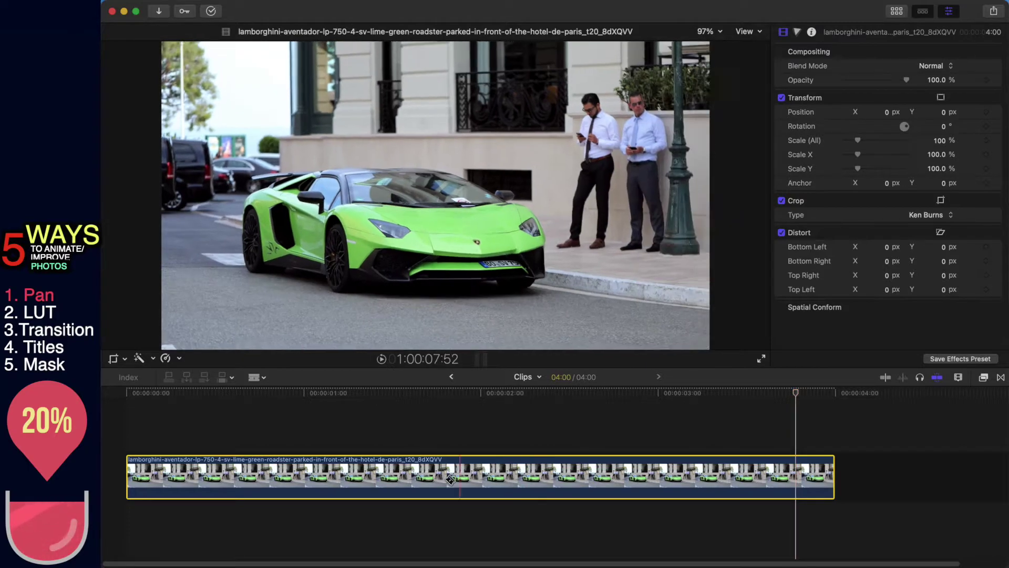
key(b)
click(403, 476)
key(a)
click(491, 480)
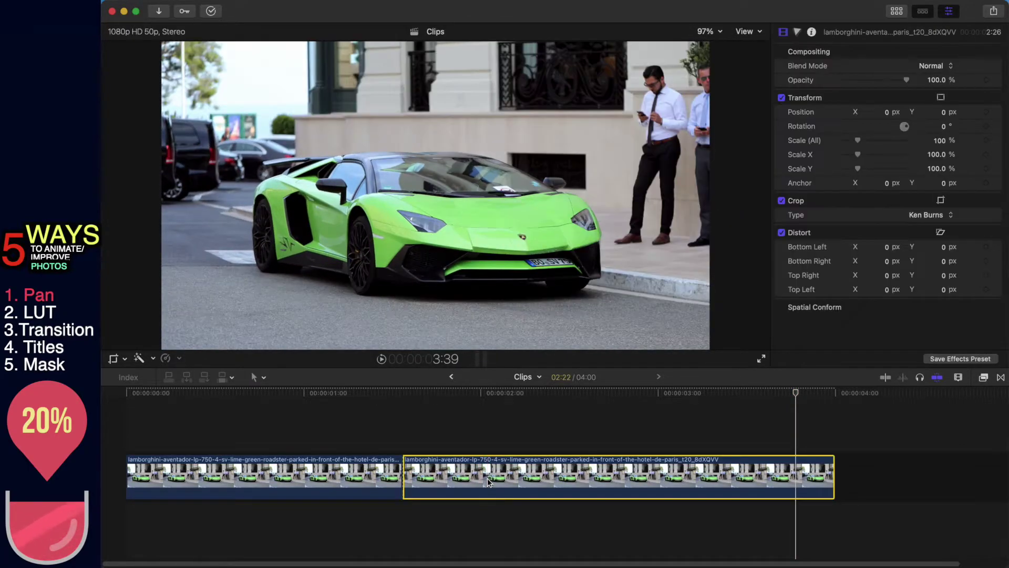
key(Delete)
Paste a copy of the shortened clip after it, fit the timeline, and play the edit
drag(138, 402, 394, 411)
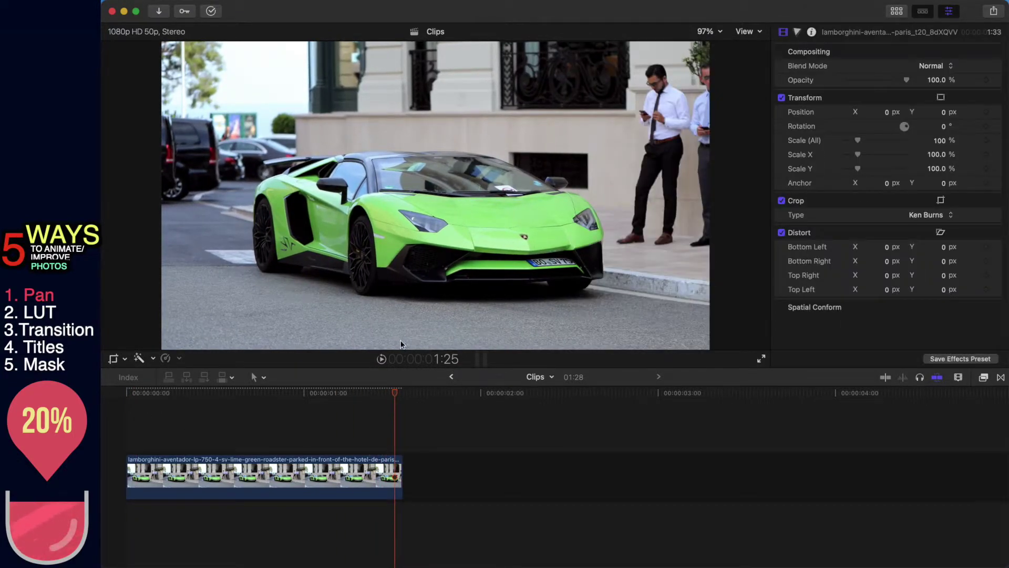
click(386, 414)
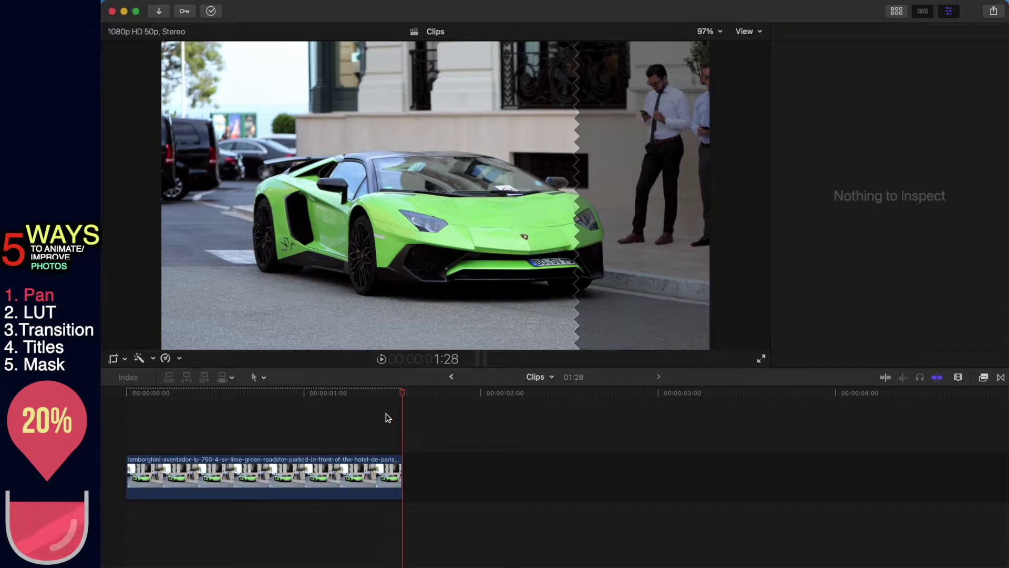
click(400, 458)
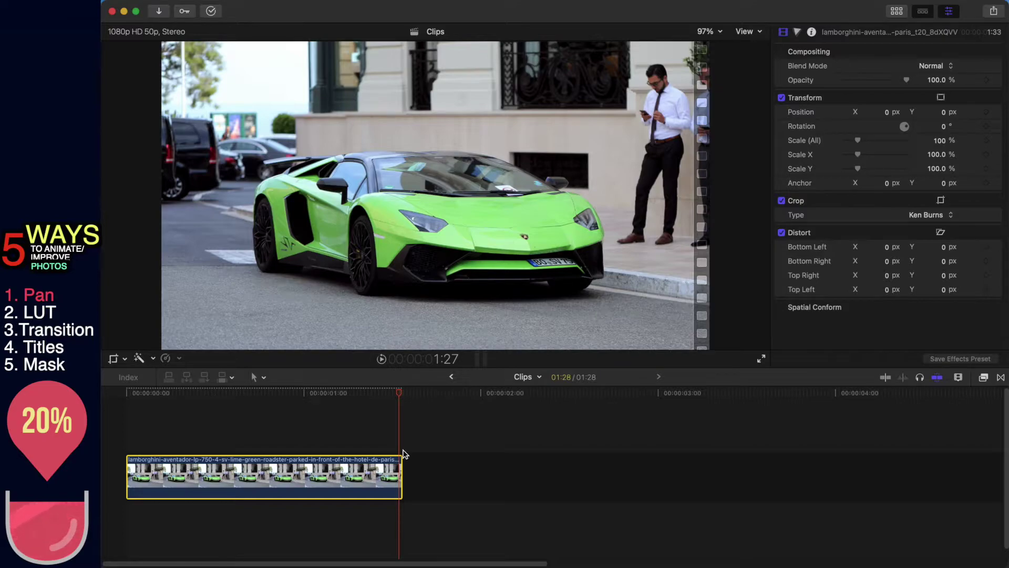
key(super+v)
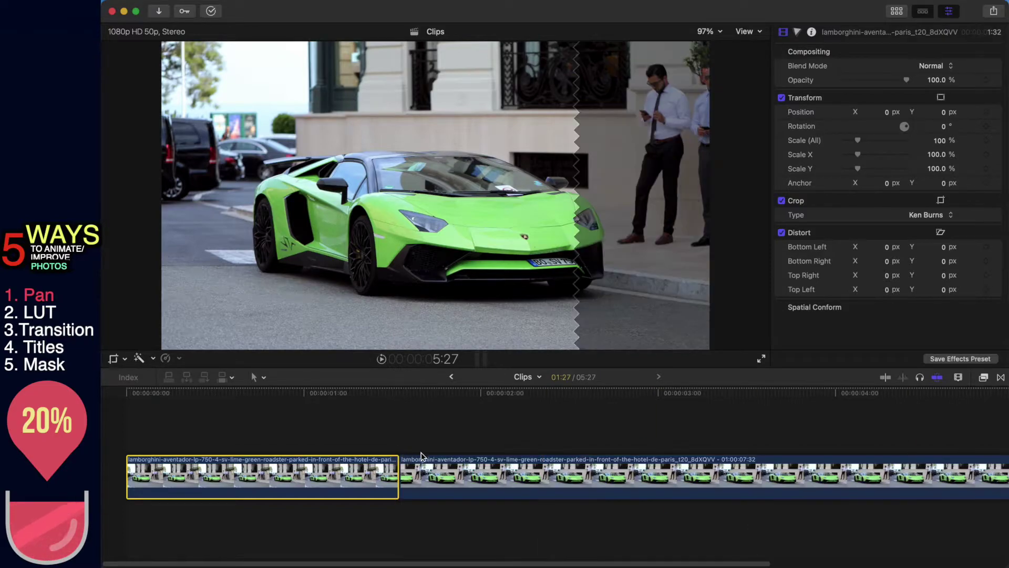
key(shift+z)
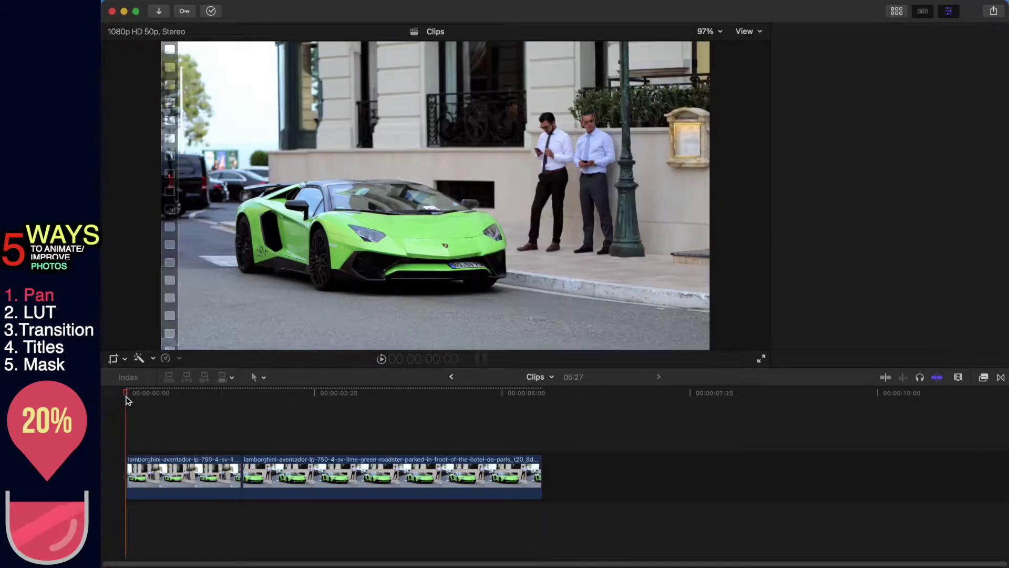
click(126, 399)
key(space)
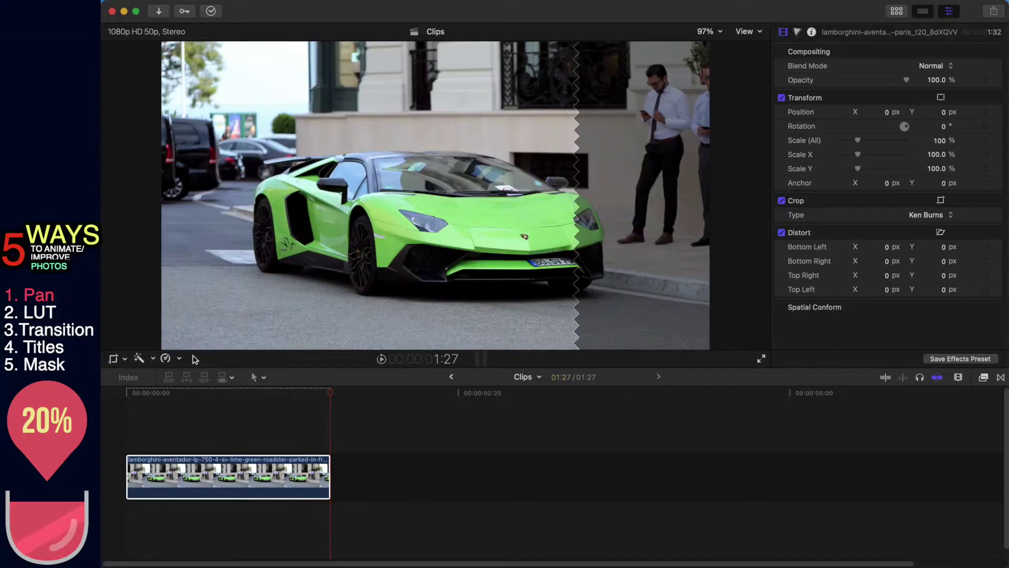
Set the Lamborghini clip's Ken Burns motion to Ease Out
click(114, 358)
click(232, 470)
click(239, 393)
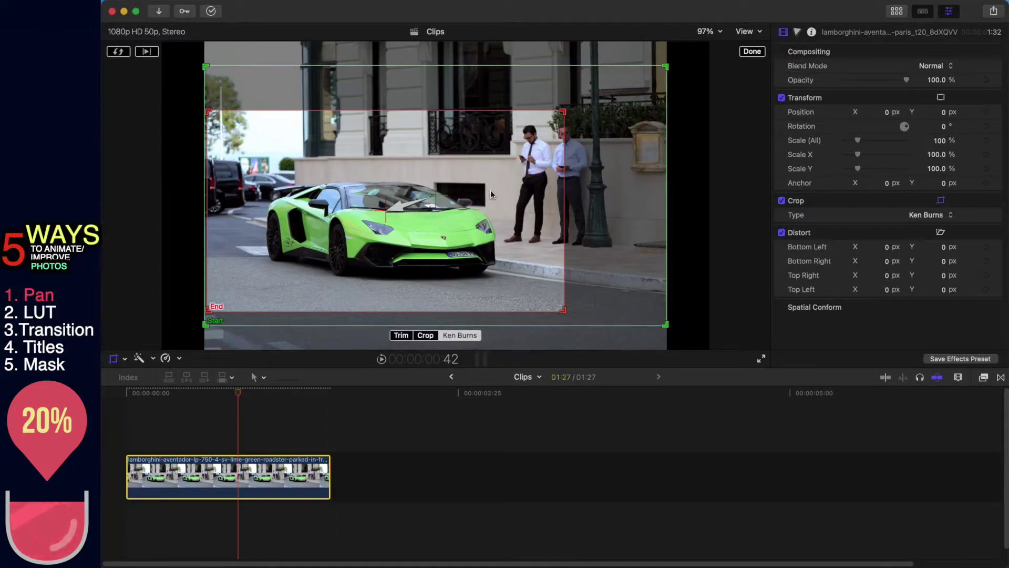
right_click(490, 173)
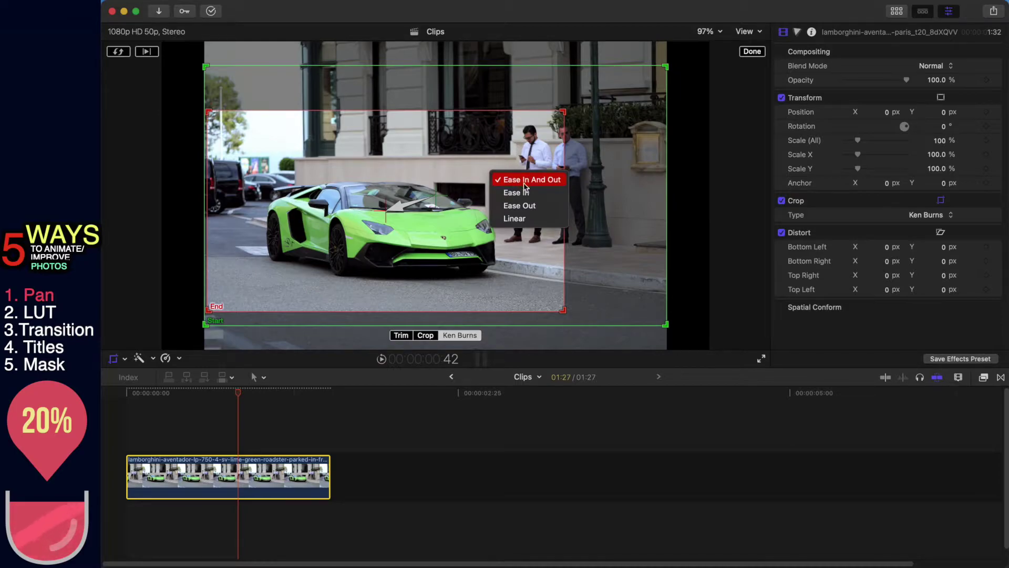
click(541, 205)
Lengthen the clip to 3:14, finish the Ken Burns edit, and preview it
drag(329, 476, 559, 463)
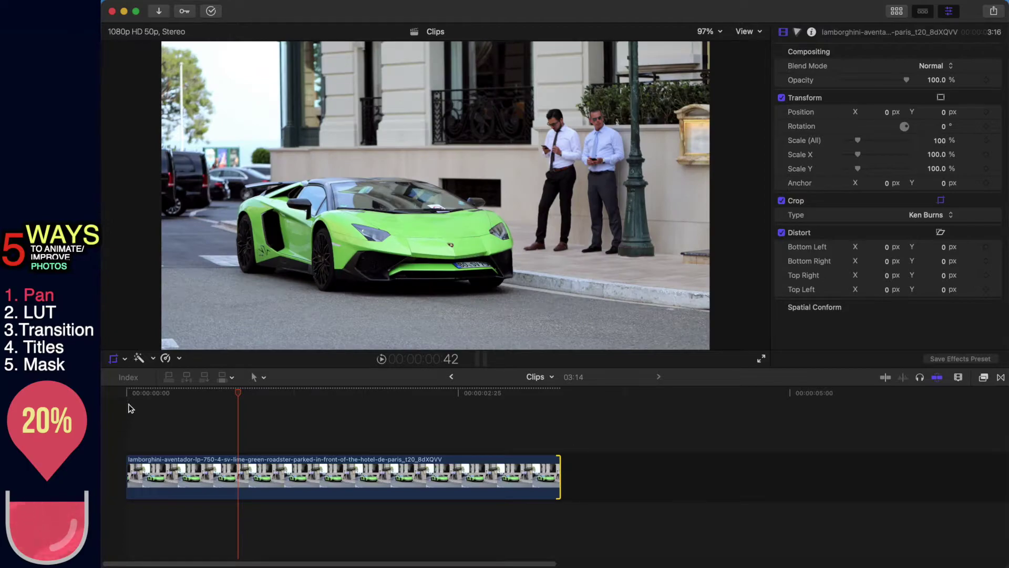
click(129, 406)
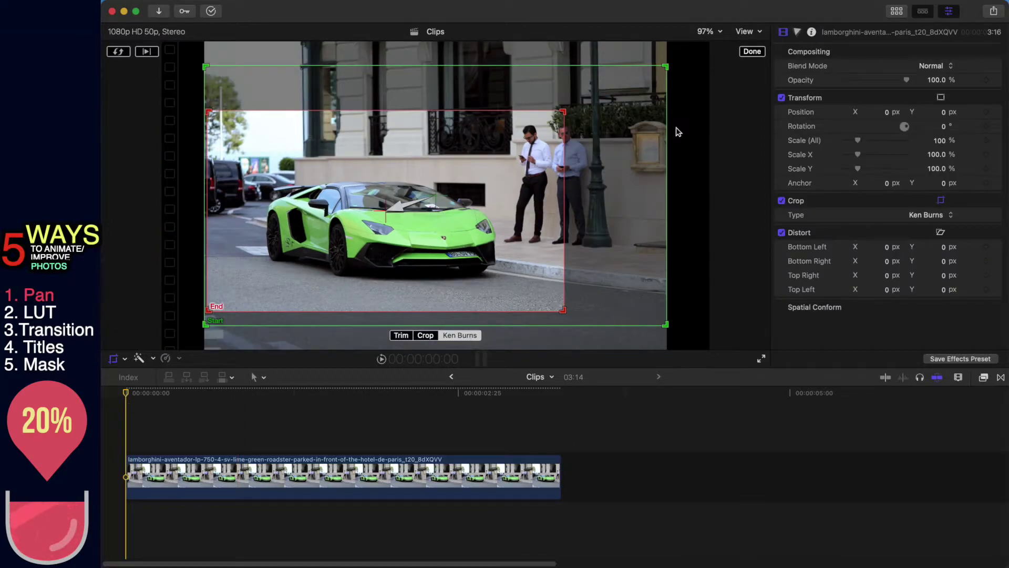
click(747, 54)
key(space)
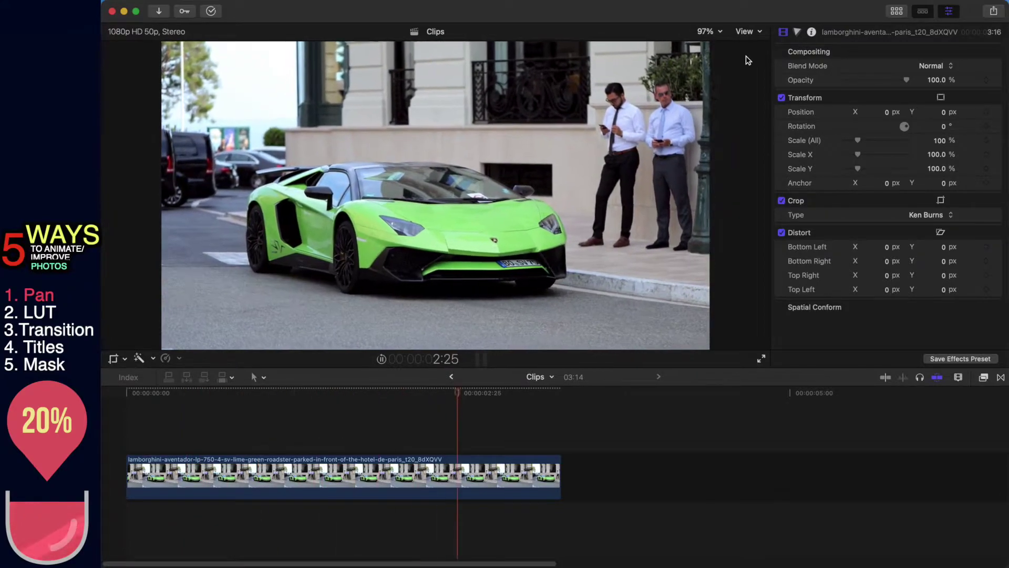
key(Home)
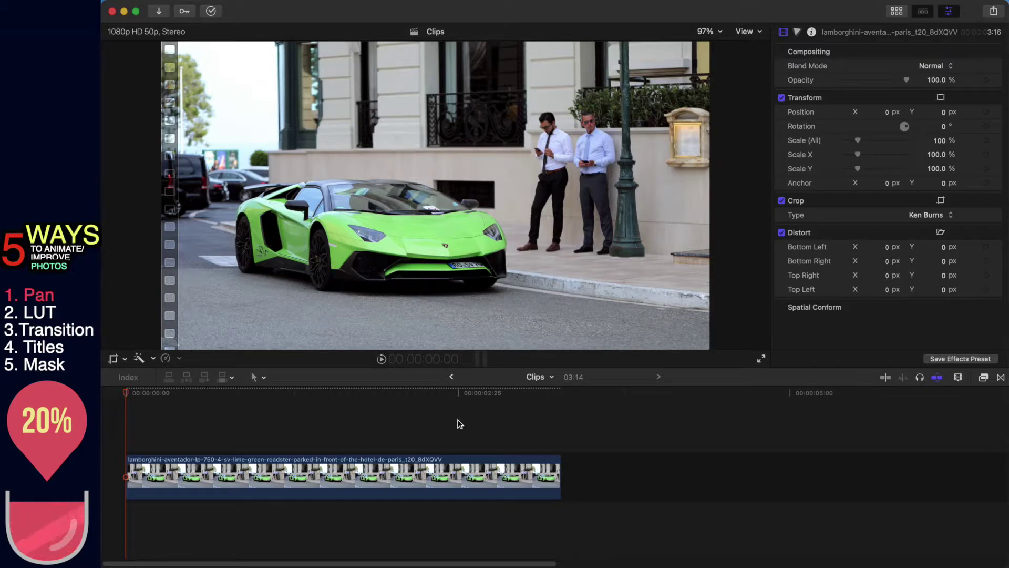
Undo back to the plain crop and show the Lamborghini clip's video animation lanes
key(super+z)
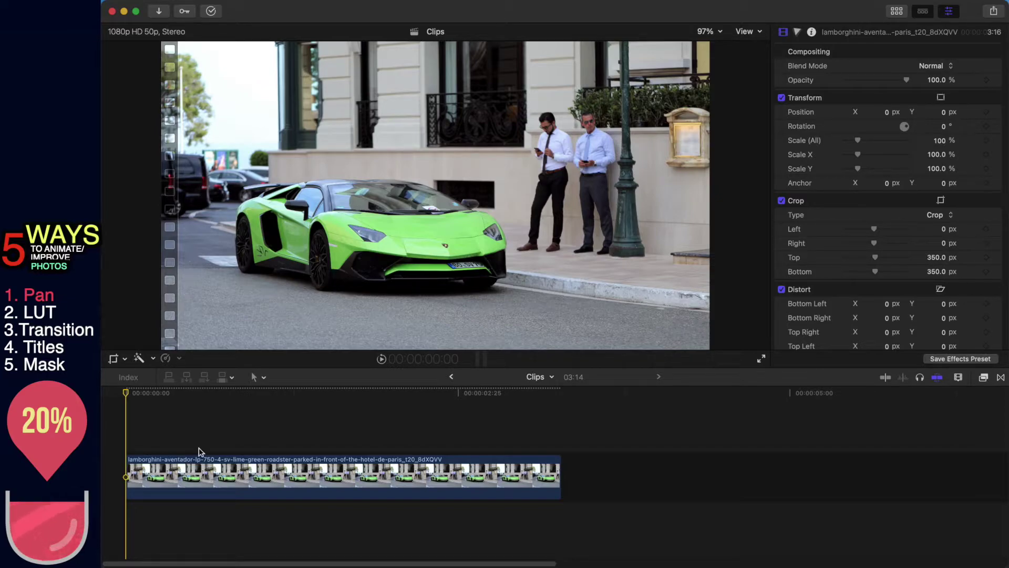
right_click(189, 476)
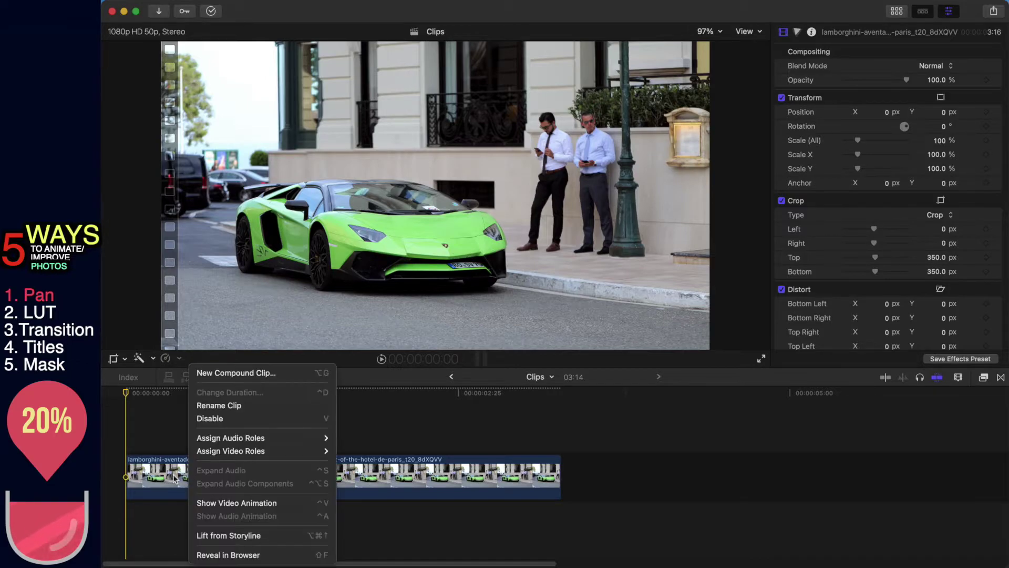
mouse_move(236, 457)
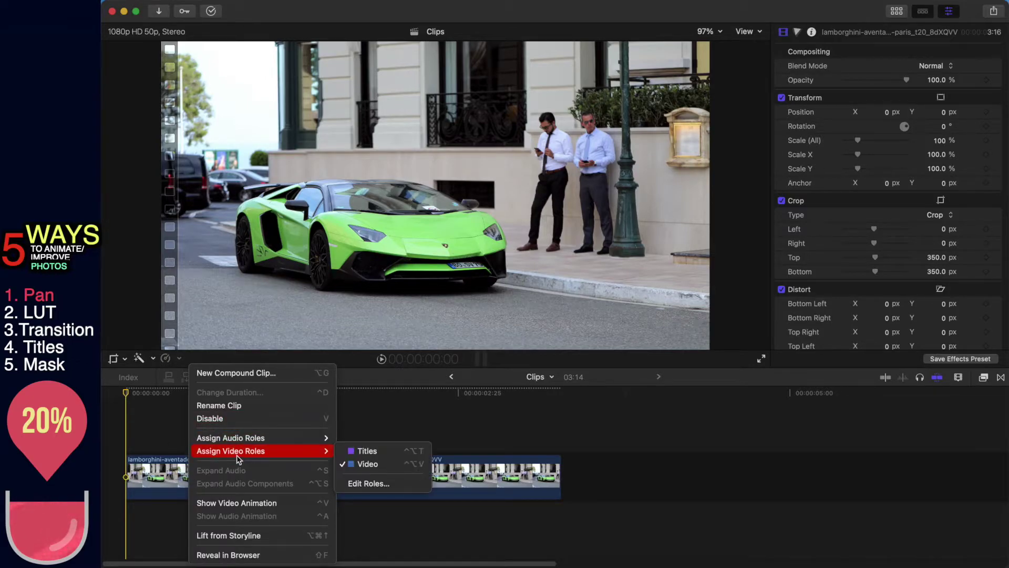
click(260, 504)
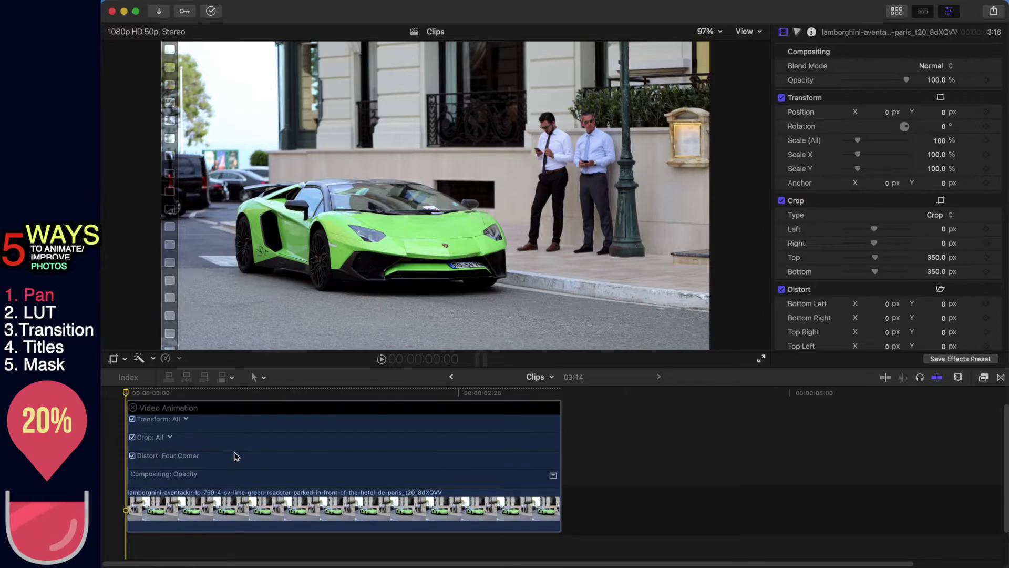
drag(128, 394, 143, 420)
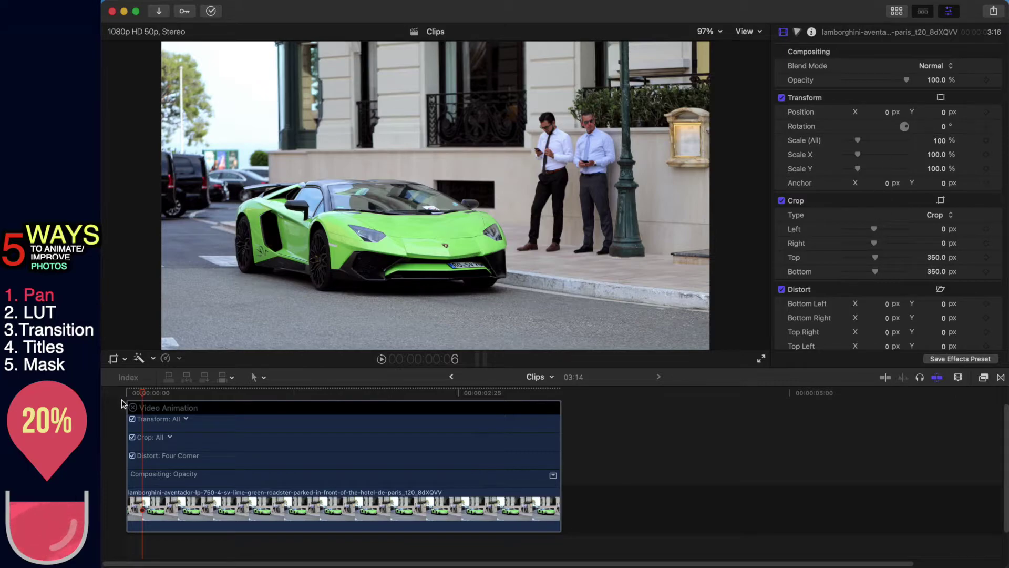
Set Position, Rotation, Scale, Scale X and Scale Y keyframes at the car clip's start
drag(141, 396, 113, 399)
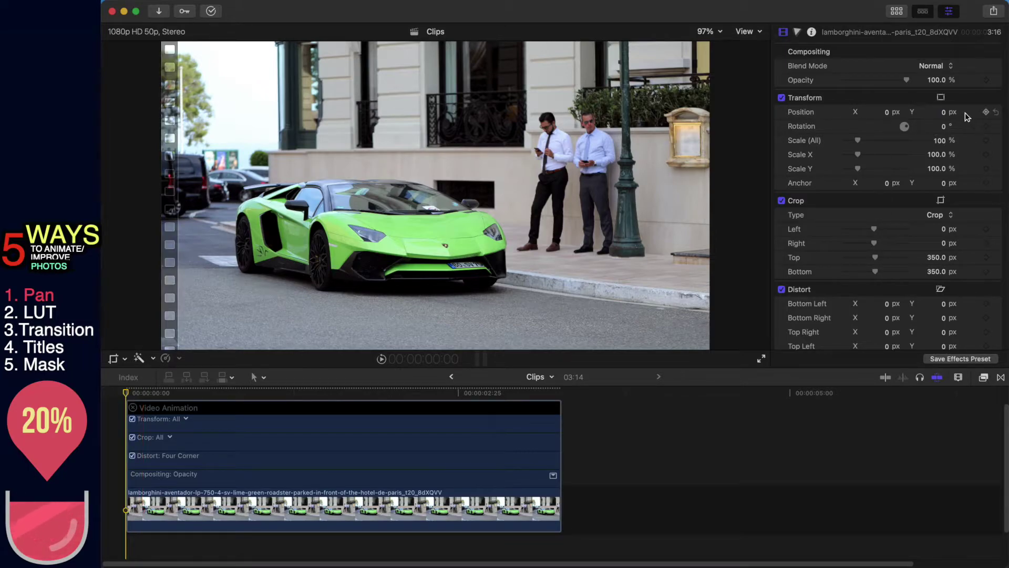
click(986, 112)
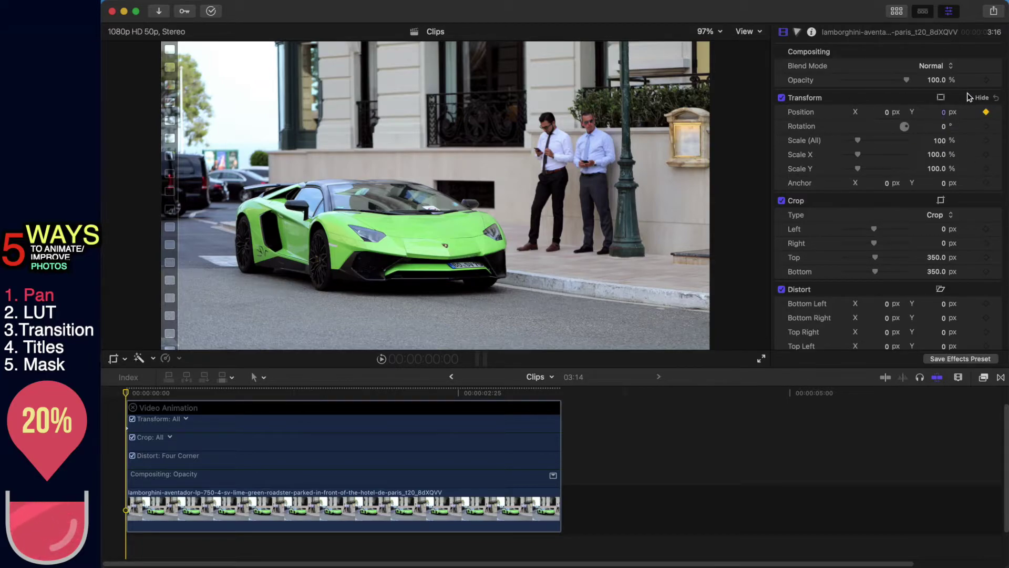
click(986, 126)
click(986, 140)
click(985, 154)
click(986, 168)
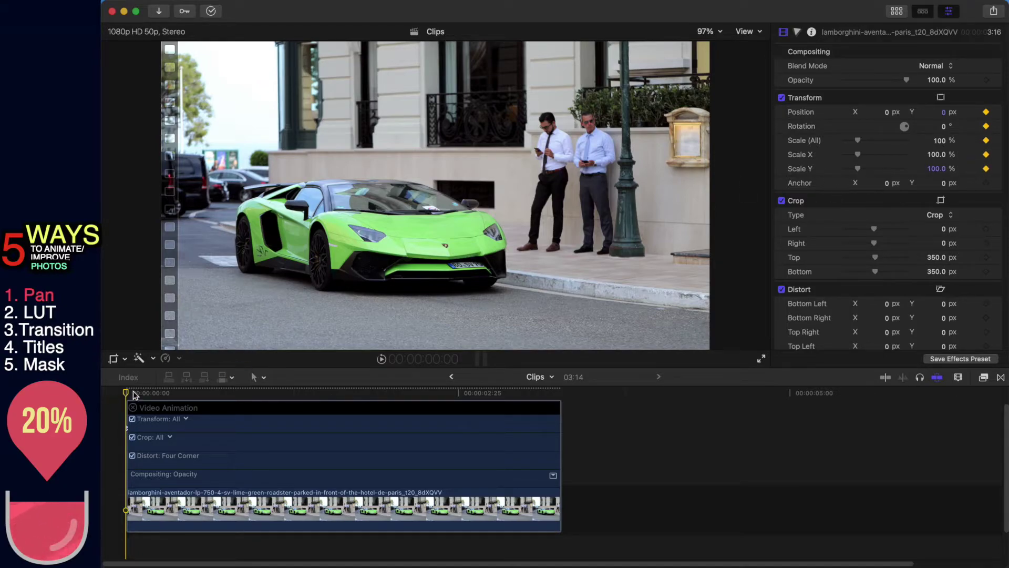
Scale the photo to 133% at frame 25, then 210% at frame 49, shifted up to 427.6, 212.0
drag(127, 395, 195, 399)
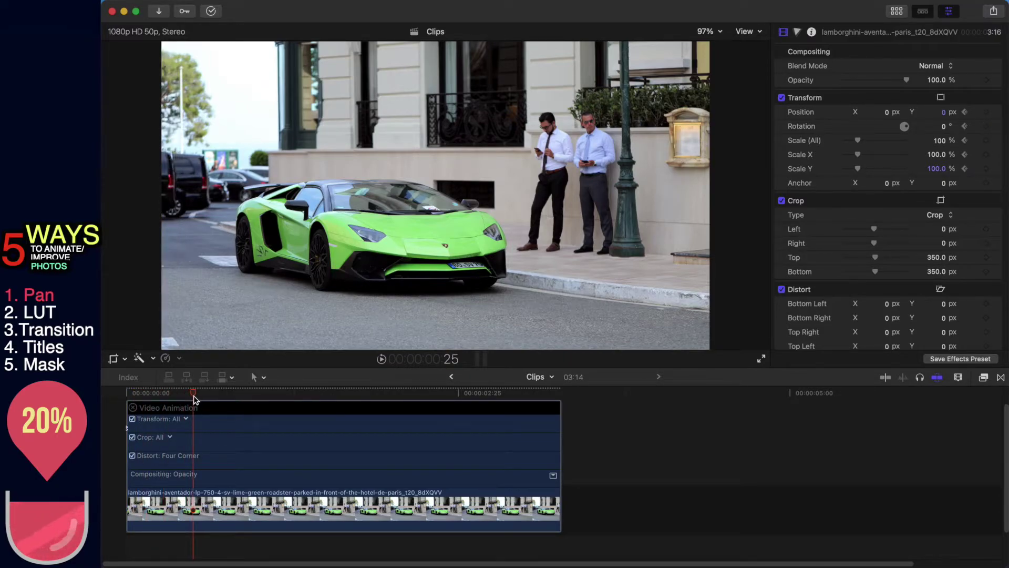
drag(857, 146, 936, 115)
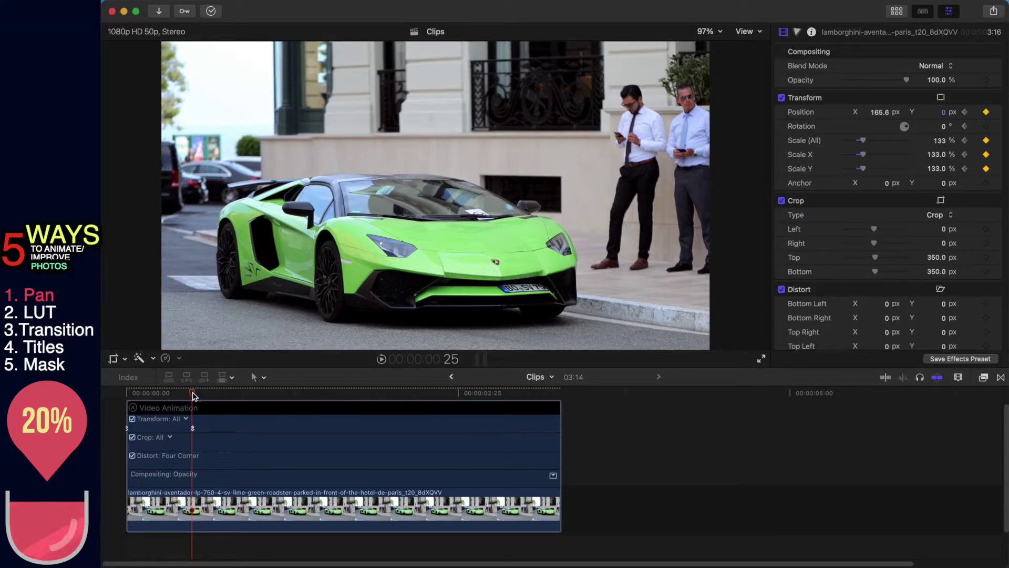
drag(196, 394, 242, 409)
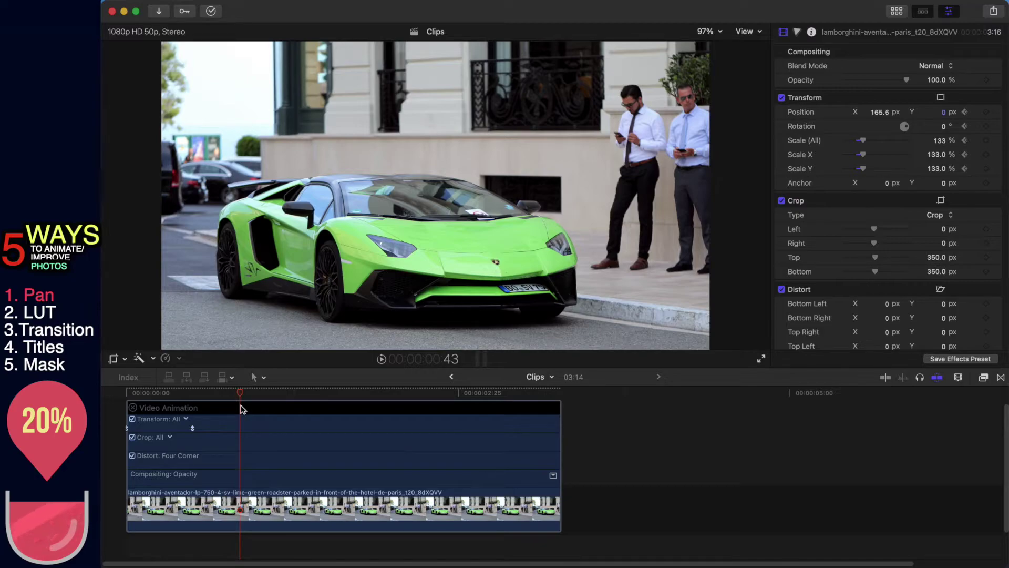
mouse_move(241, 394)
mouse_down()
mouse_move(213, 396)
mouse_move(257, 398)
mouse_up()
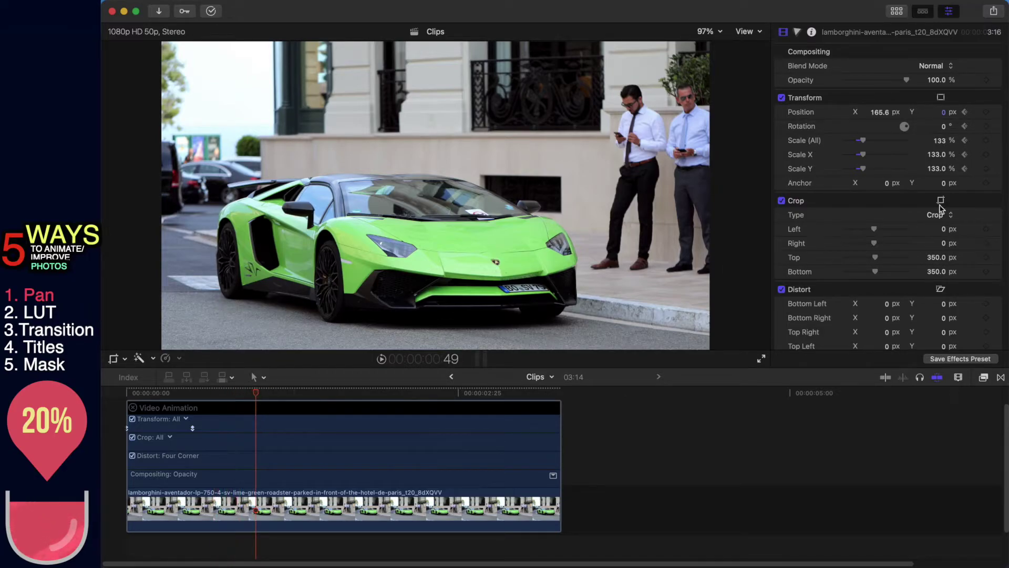
drag(864, 141, 884, 113)
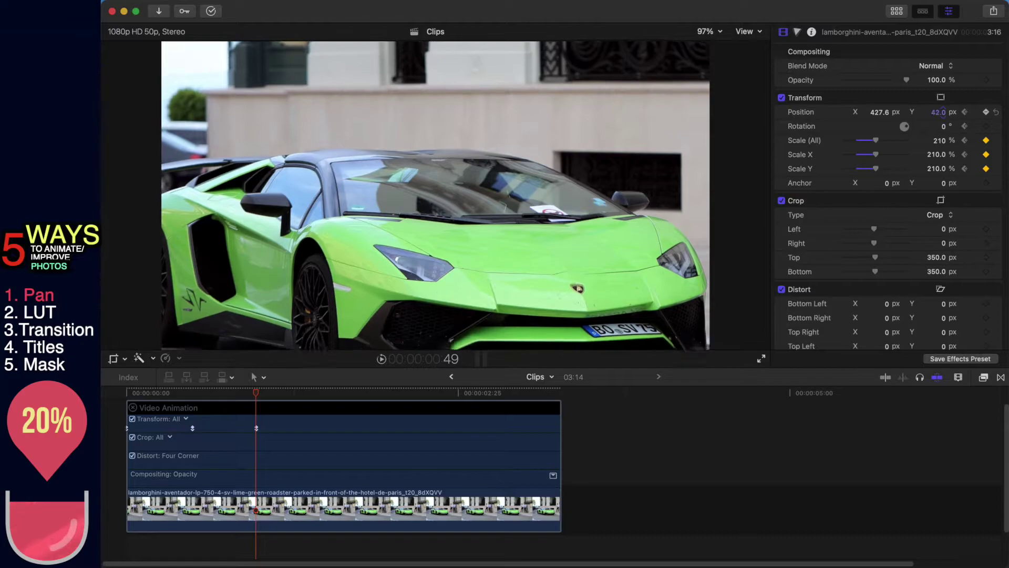
drag(938, 112, 938, 74)
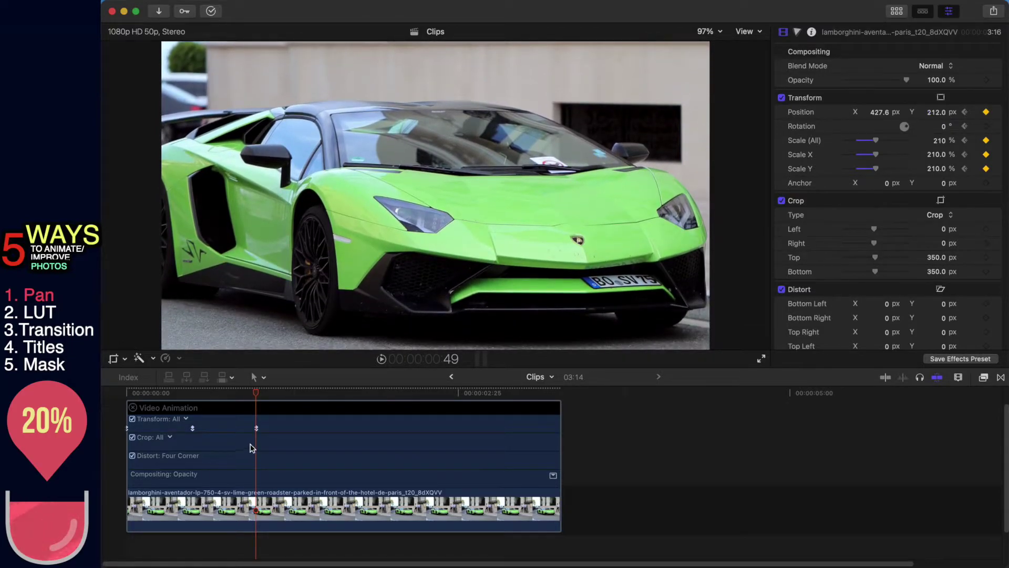
Respace the Transform keyframes along the animation lane and preview the zoom
drag(256, 427, 311, 427)
drag(193, 428, 366, 430)
drag(272, 428, 280, 428)
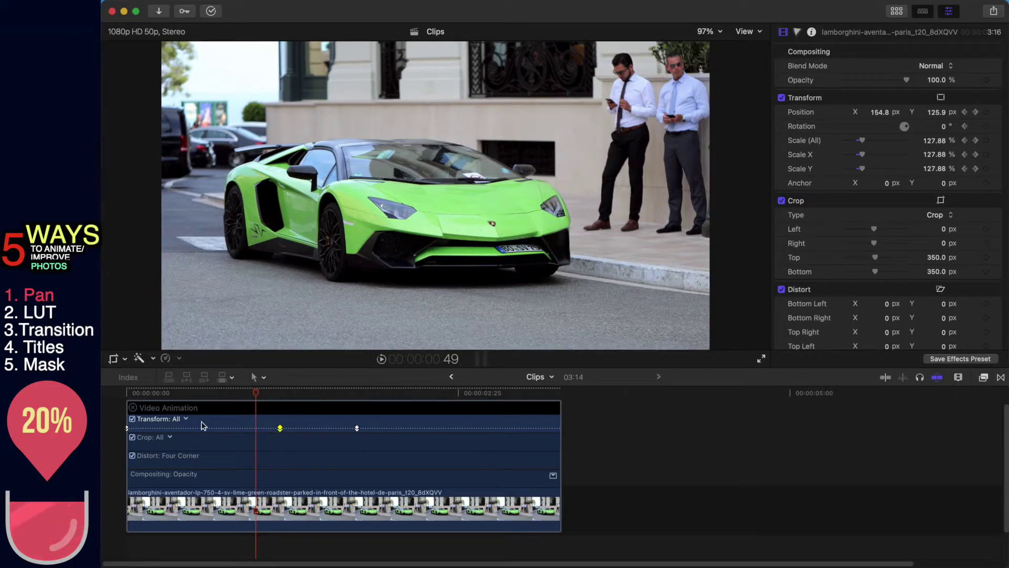
click(127, 392)
key(space)
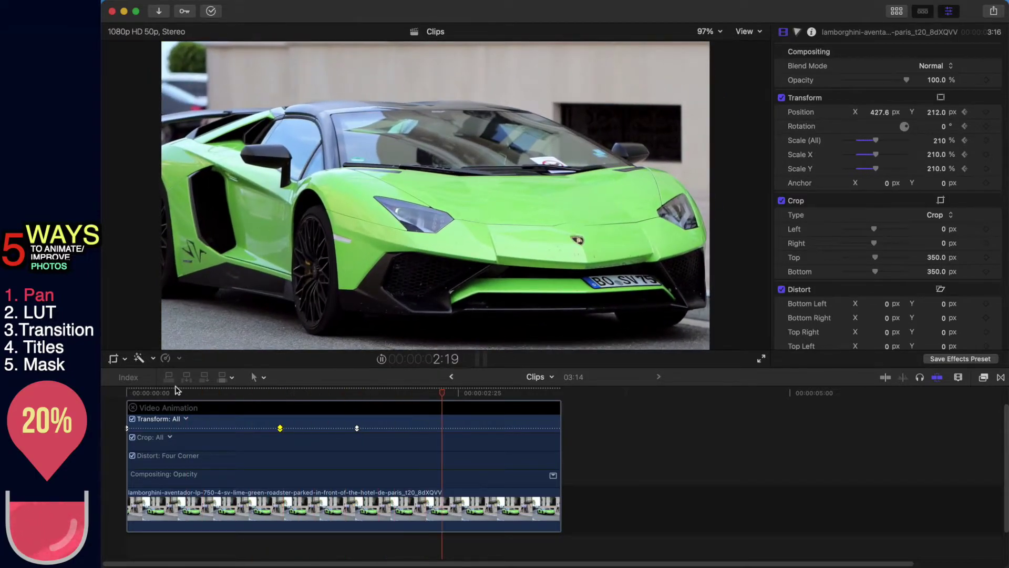
key(space)
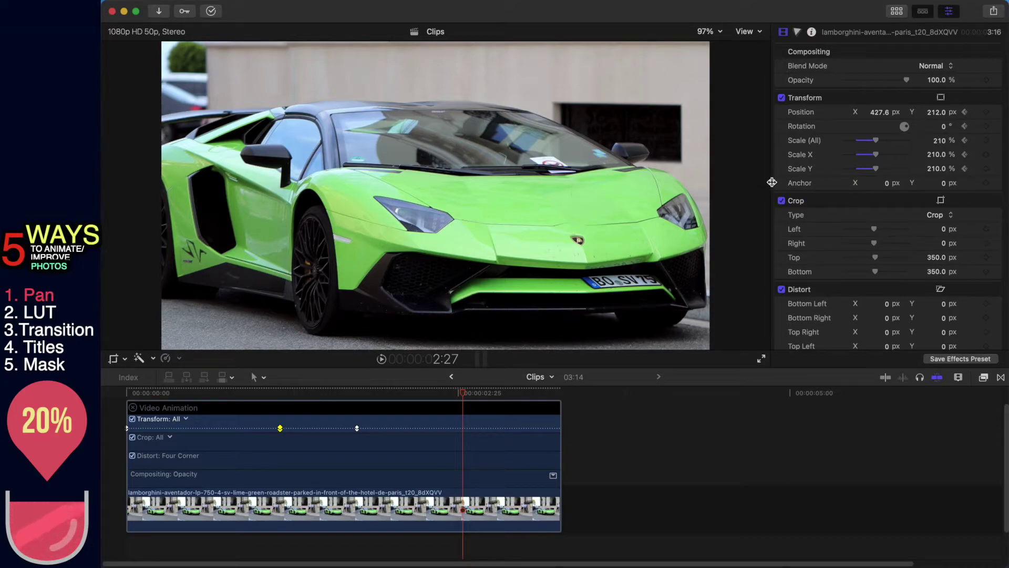
Replay the zoom from near its start and trim the car clip to 02:46
click(253, 416)
click(245, 394)
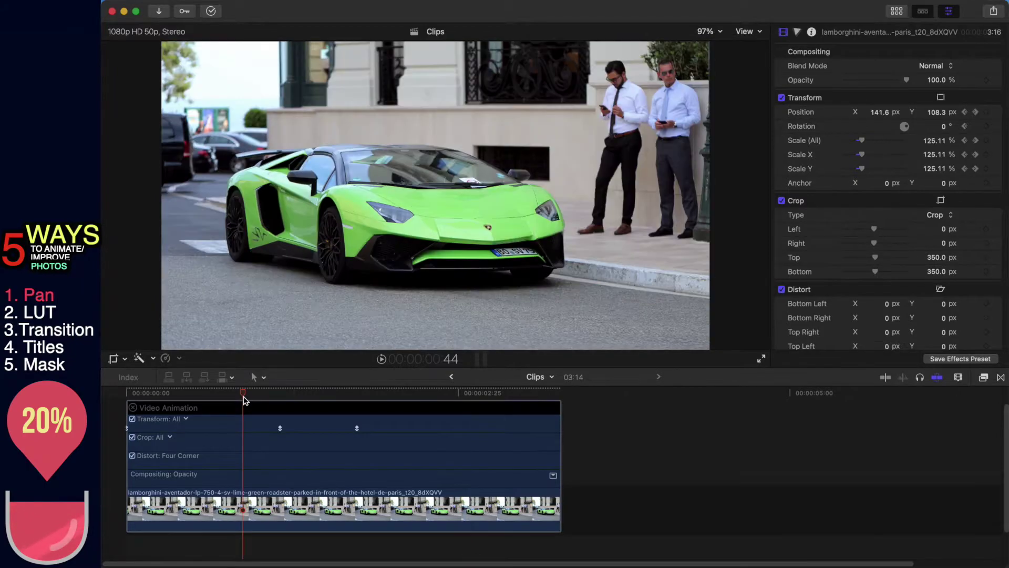
key(space)
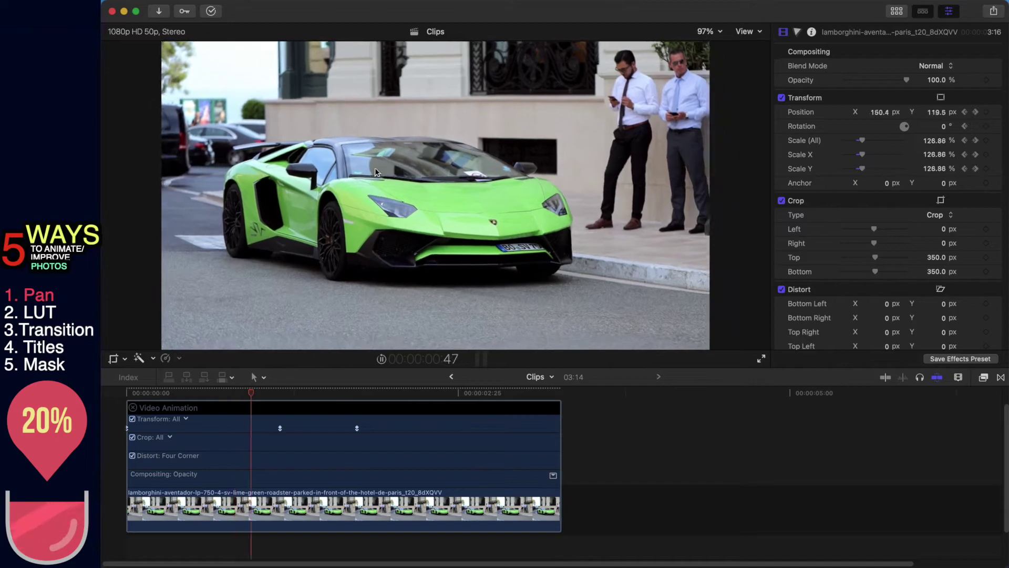
key(space)
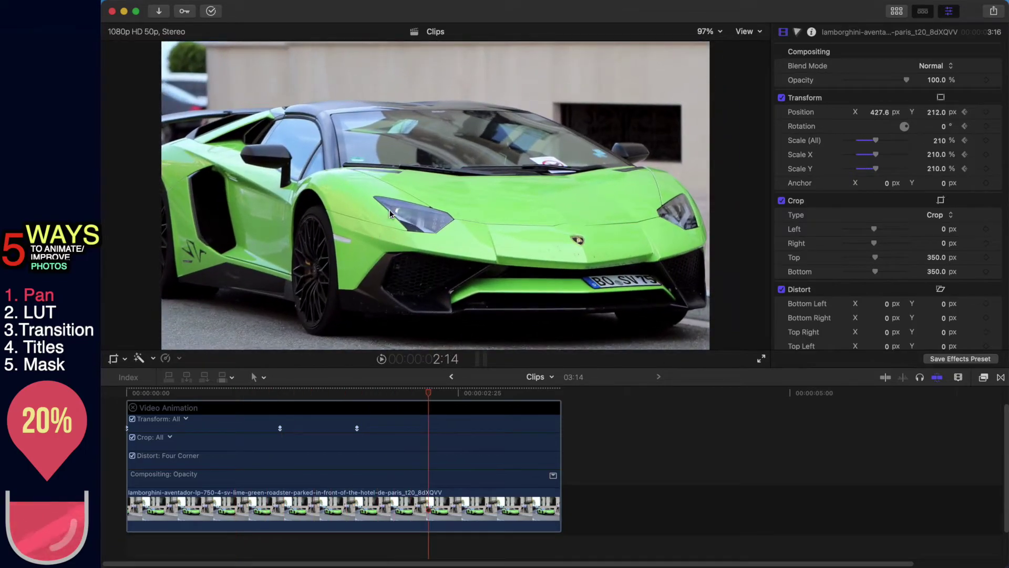
drag(560, 462, 522, 433)
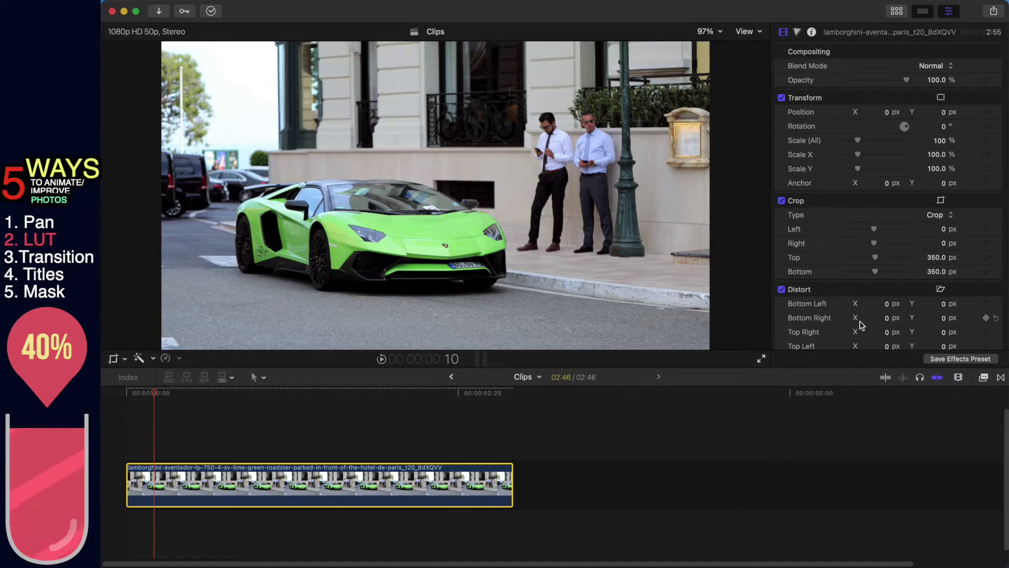
Search effects for 'cus' and drop Custom LUT onto the Lamborghini clip
click(983, 378)
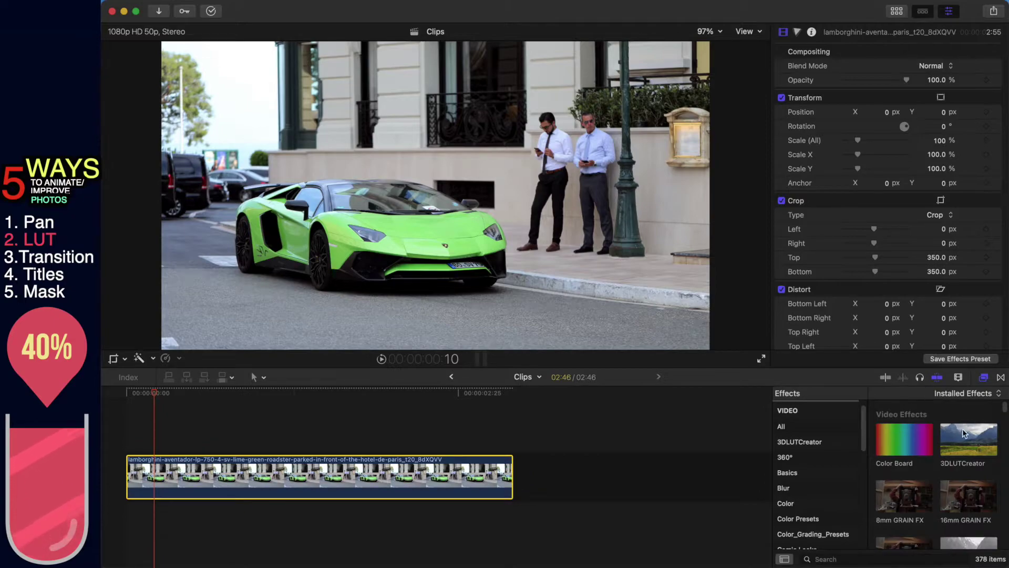
click(831, 557)
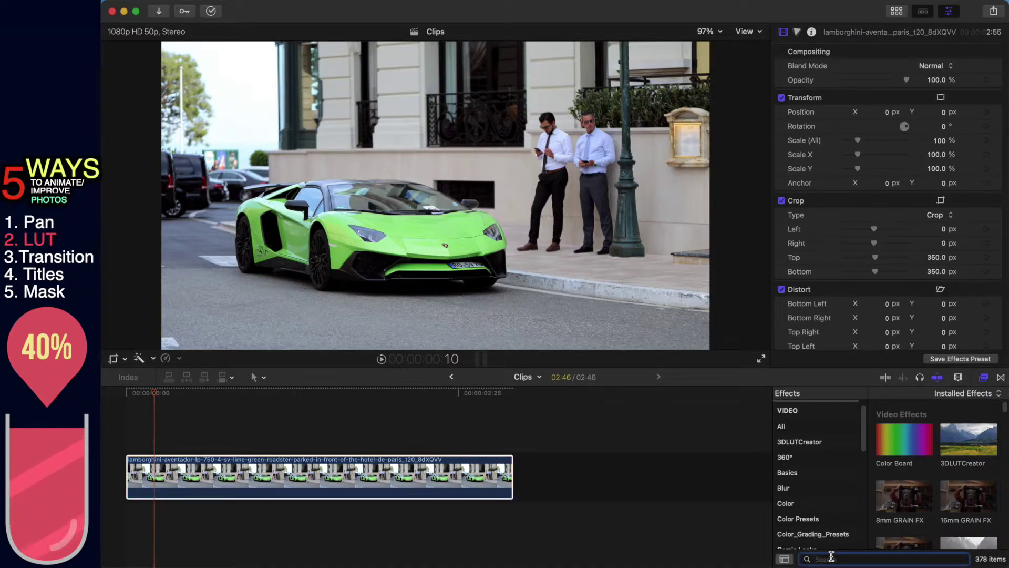
text(cus)
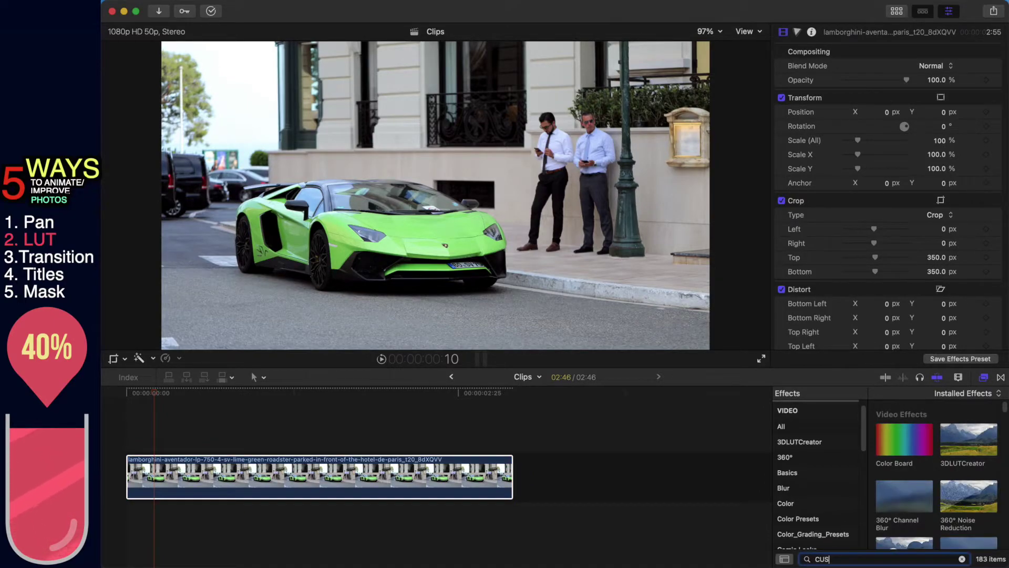
drag(885, 420, 320, 477)
click(366, 459)
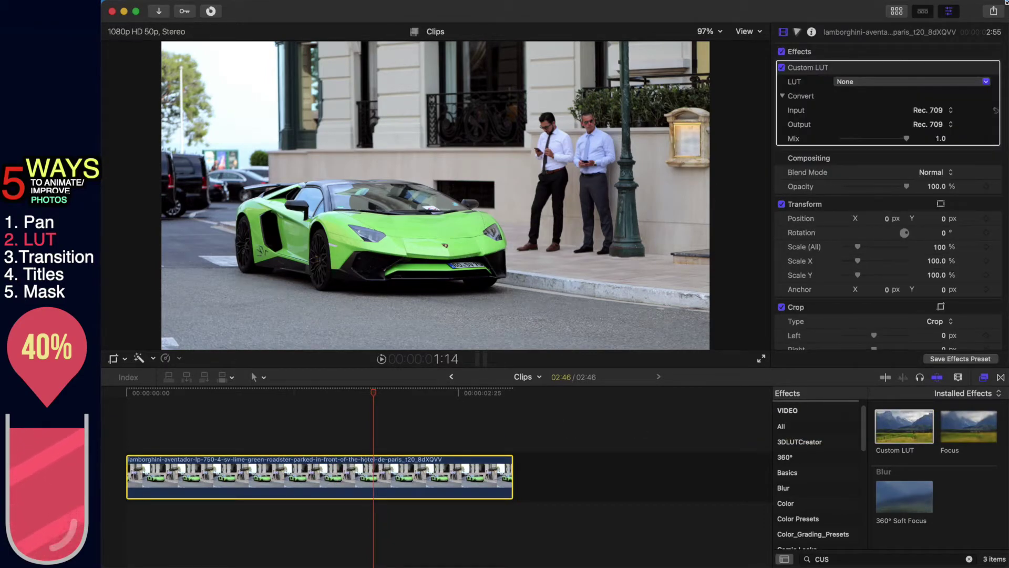
Try the BBF.10, BBF.1 and BBF.9 LUTs on the Lamborghini photo
click(849, 83)
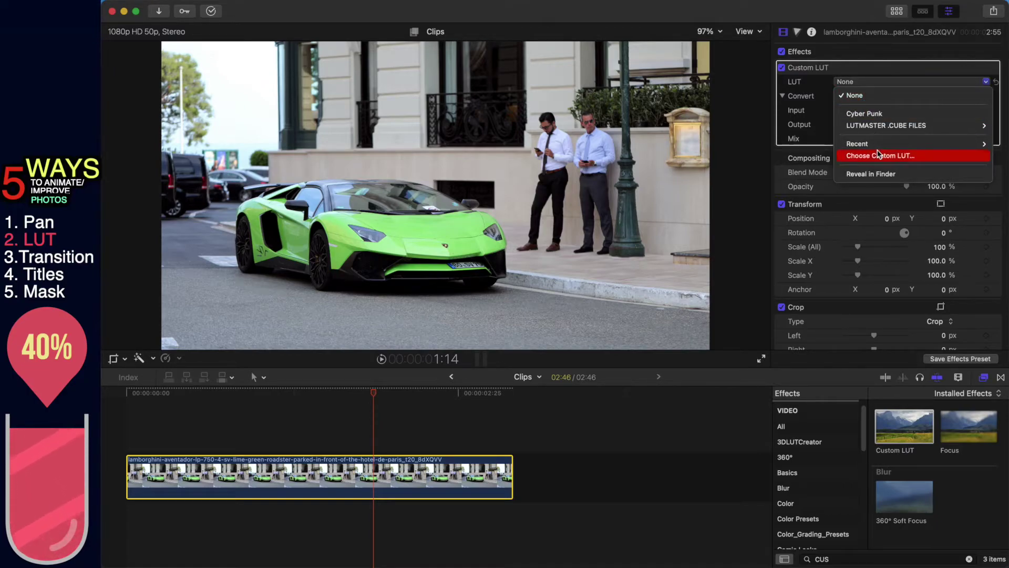
mouse_move(869, 144)
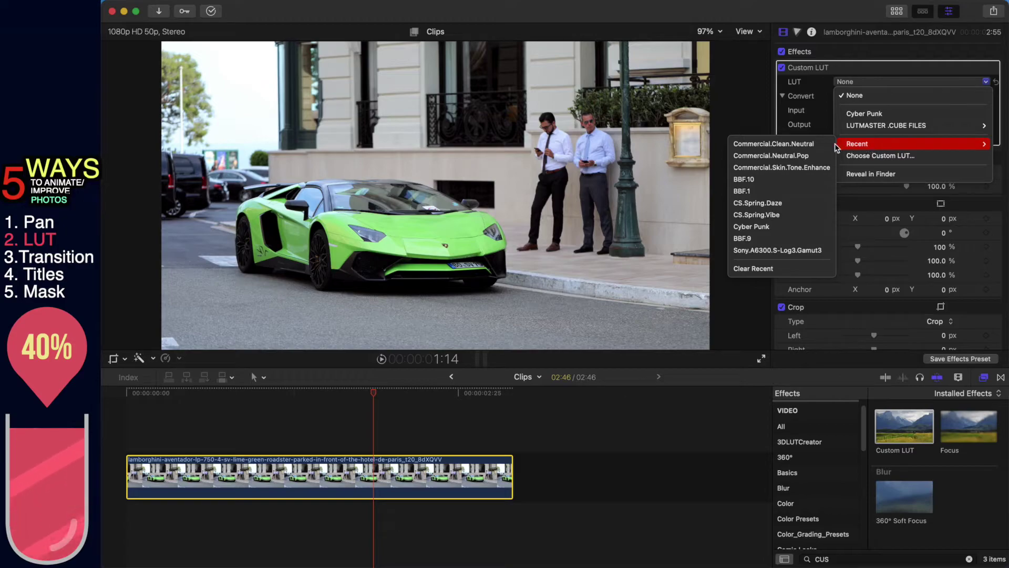
click(808, 181)
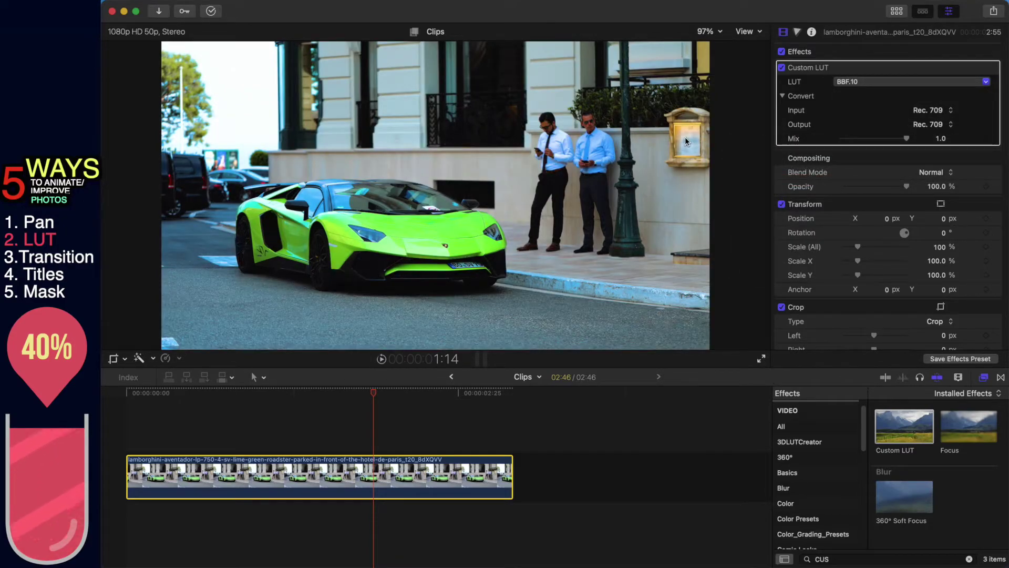
click(912, 82)
mouse_move(867, 143)
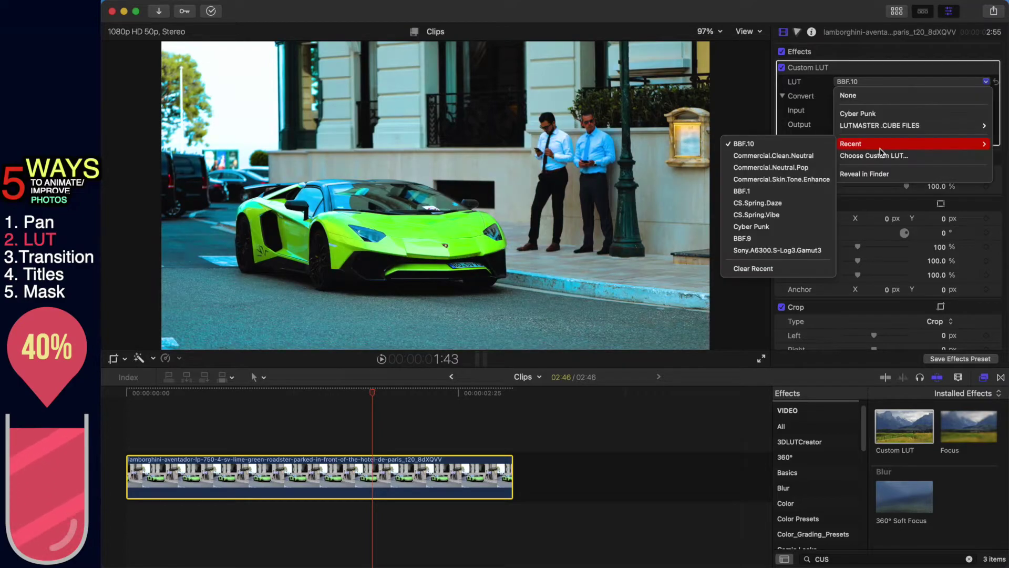
click(803, 190)
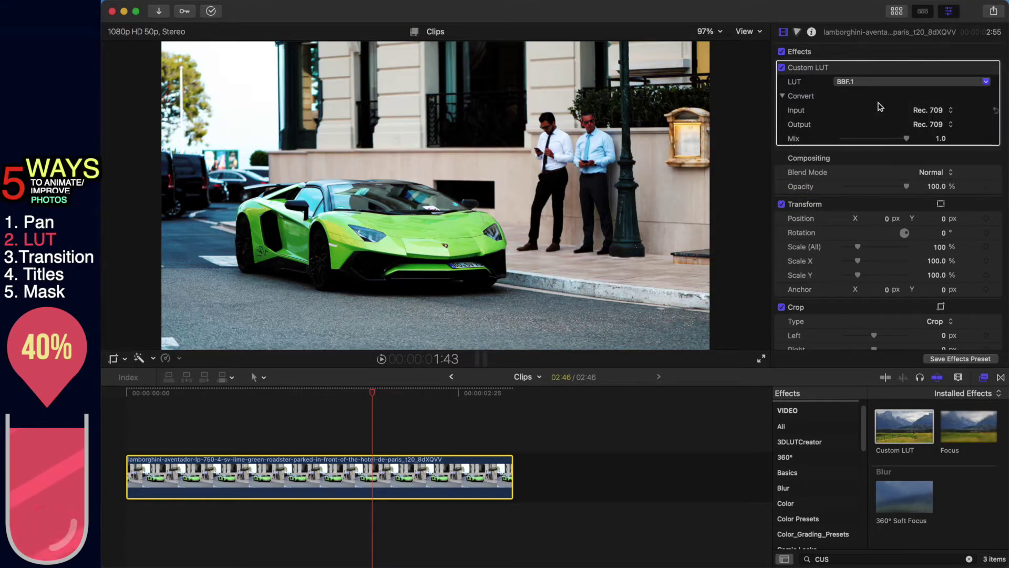
click(873, 83)
mouse_move(876, 144)
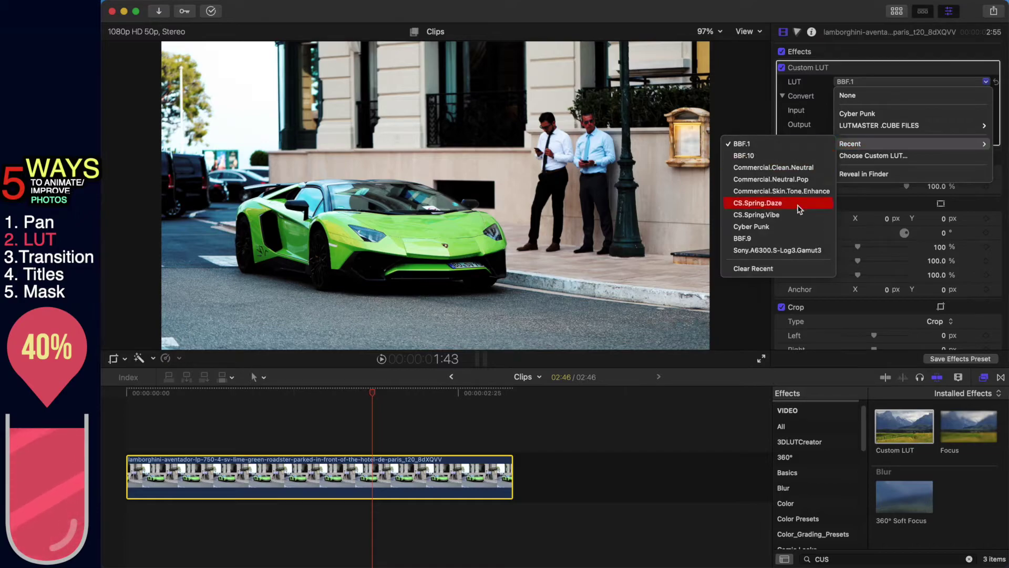
click(786, 239)
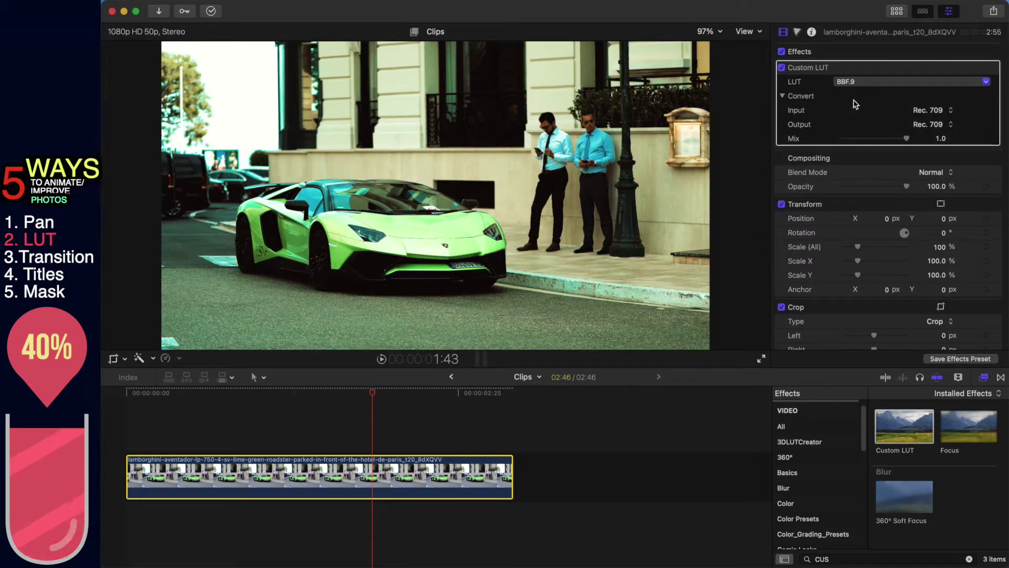
Switch the grade to CS.Spring.Daze and lower its Mix to 0.77
click(858, 82)
mouse_move(847, 147)
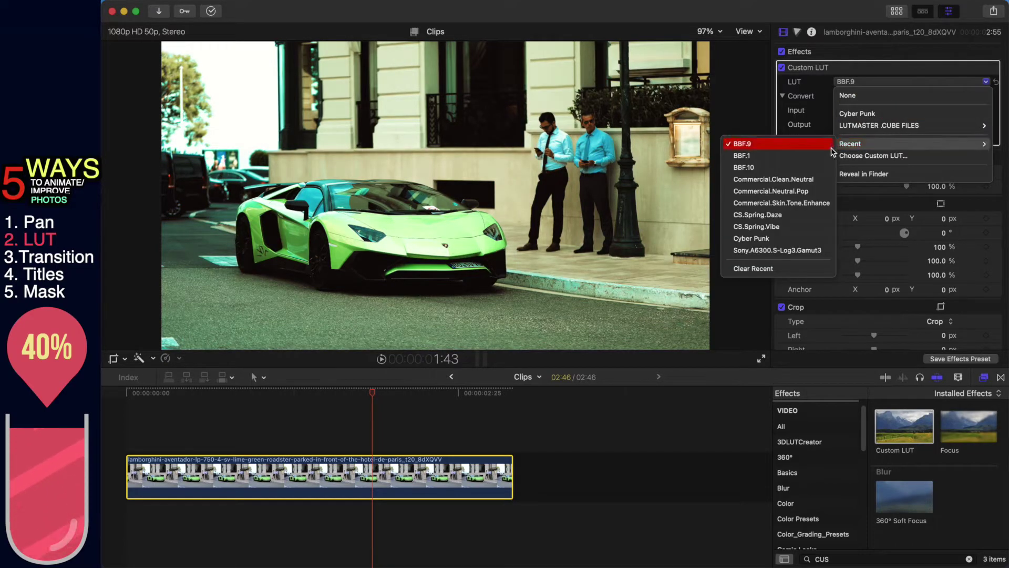
click(794, 216)
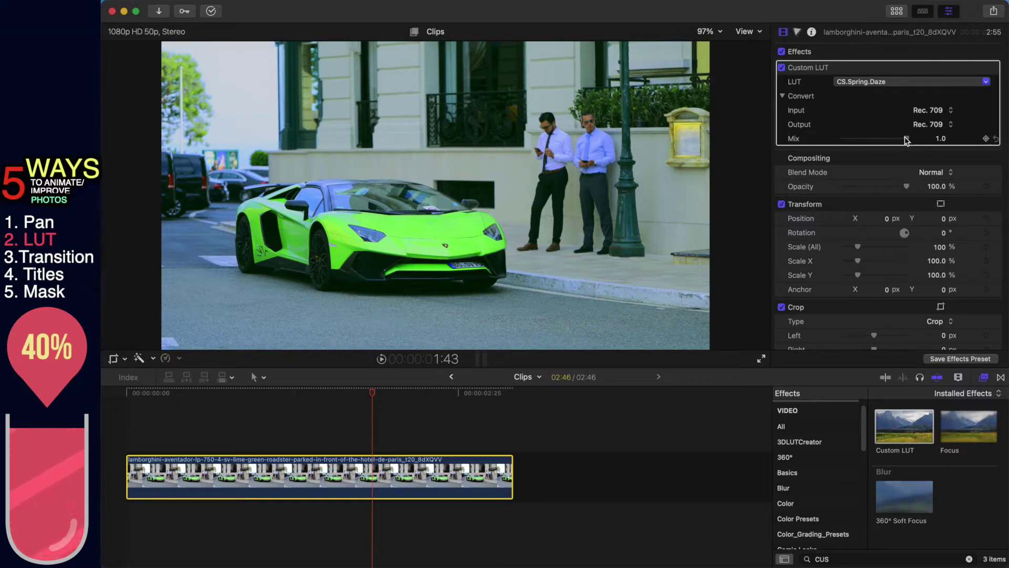
mouse_move(906, 140)
mouse_down()
mouse_move(865, 144)
mouse_move(892, 143)
mouse_up()
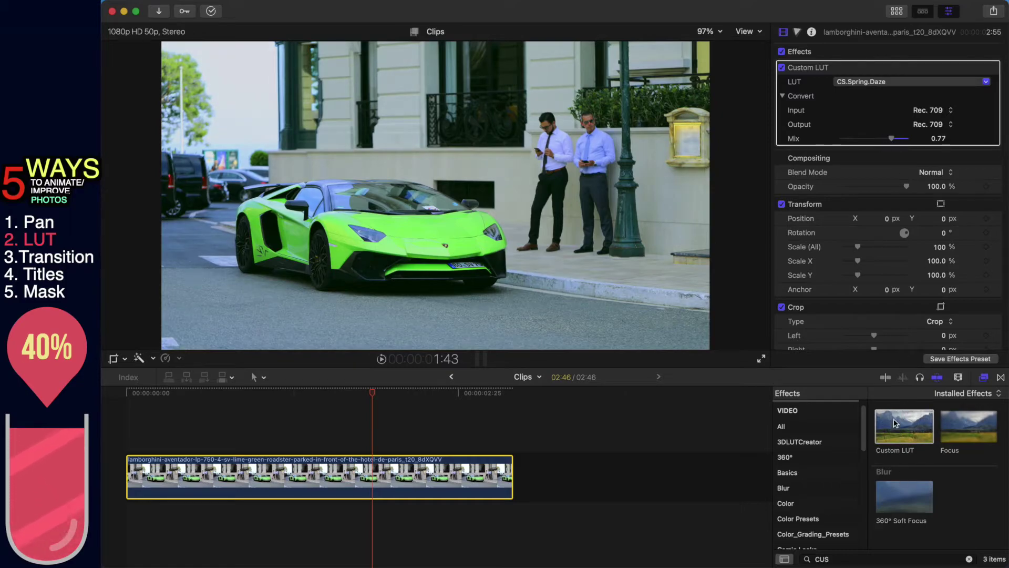
Add a second Custom LUT using BBF.10 and reduce its Mix to 0.56
drag(893, 417, 452, 474)
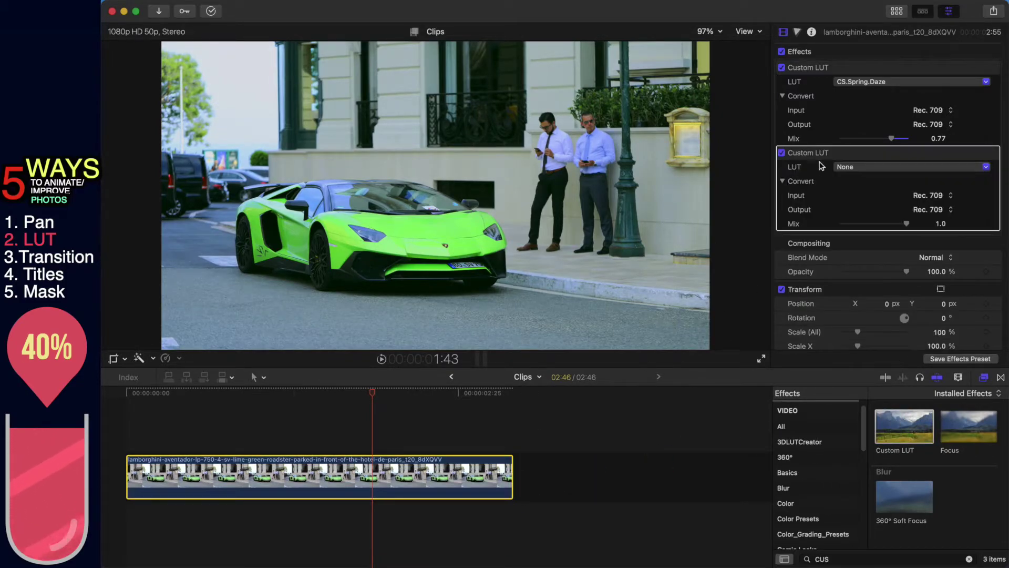
click(867, 167)
mouse_move(881, 227)
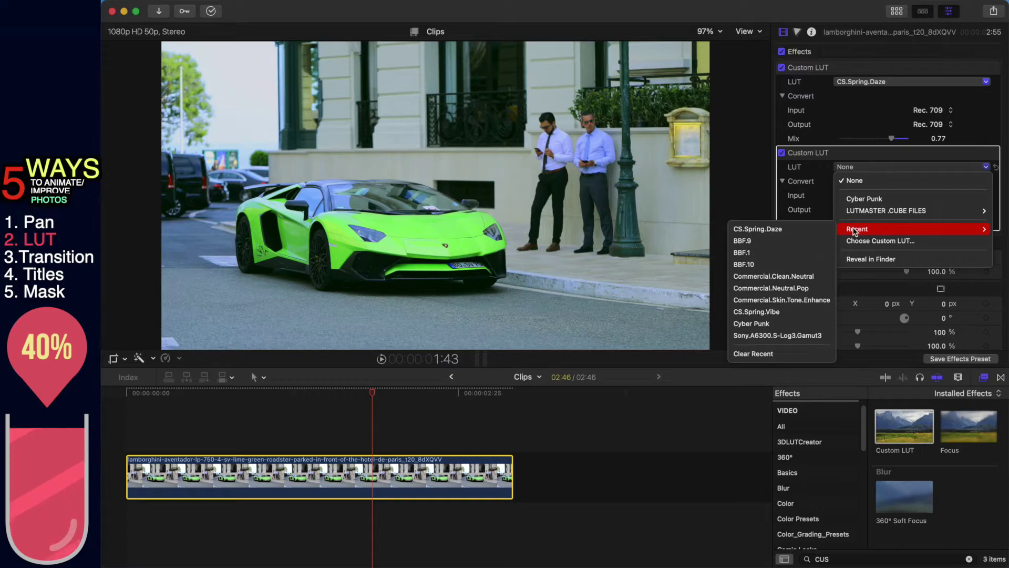
click(801, 264)
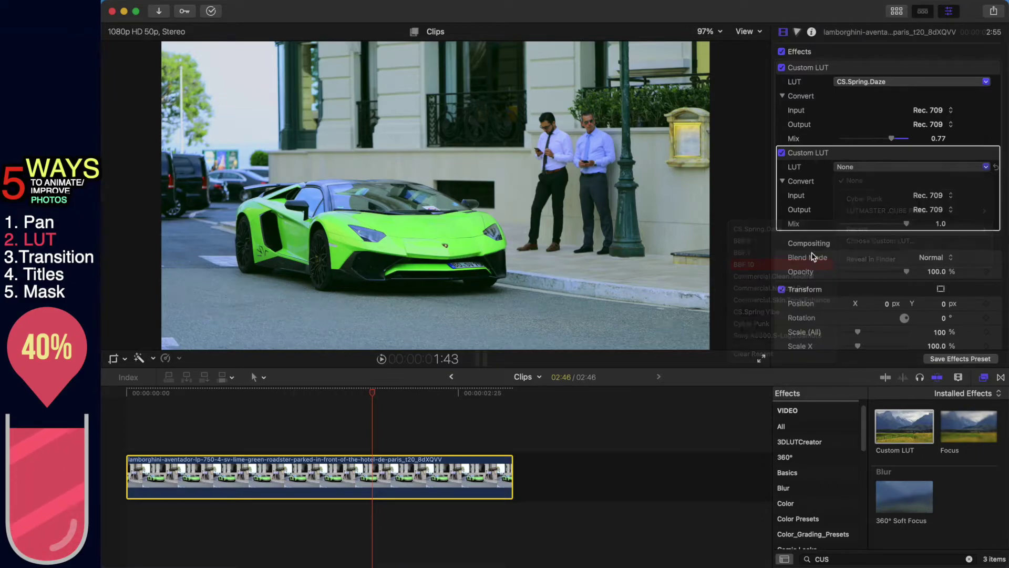
drag(907, 224, 878, 227)
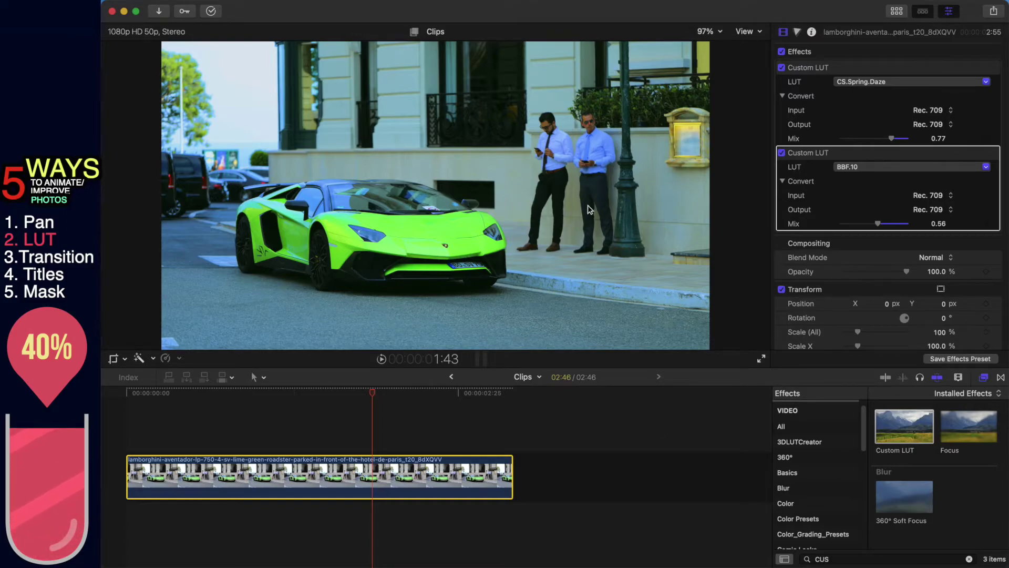
Open the Color inspector's list of corrections to add
click(798, 32)
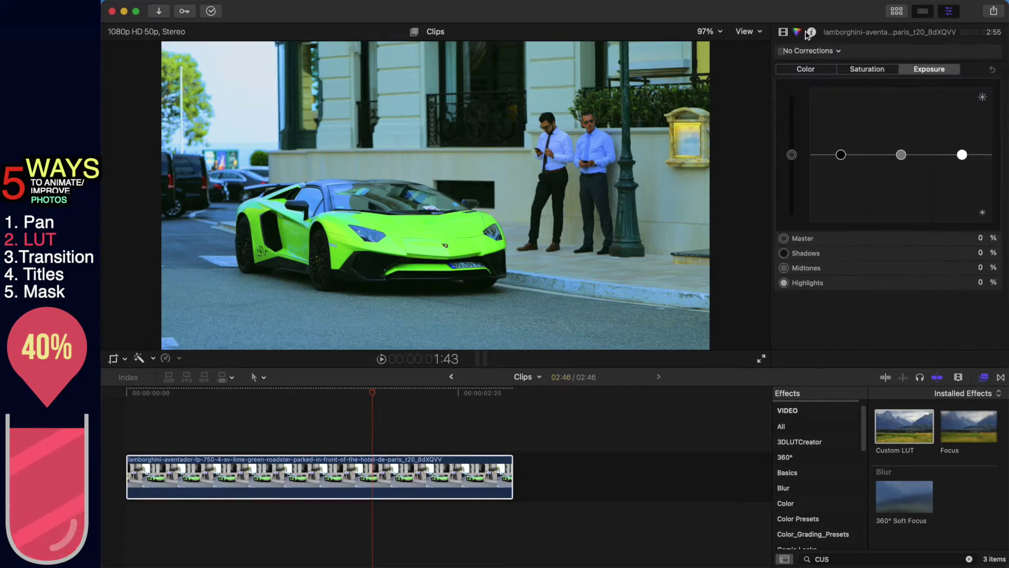
click(827, 52)
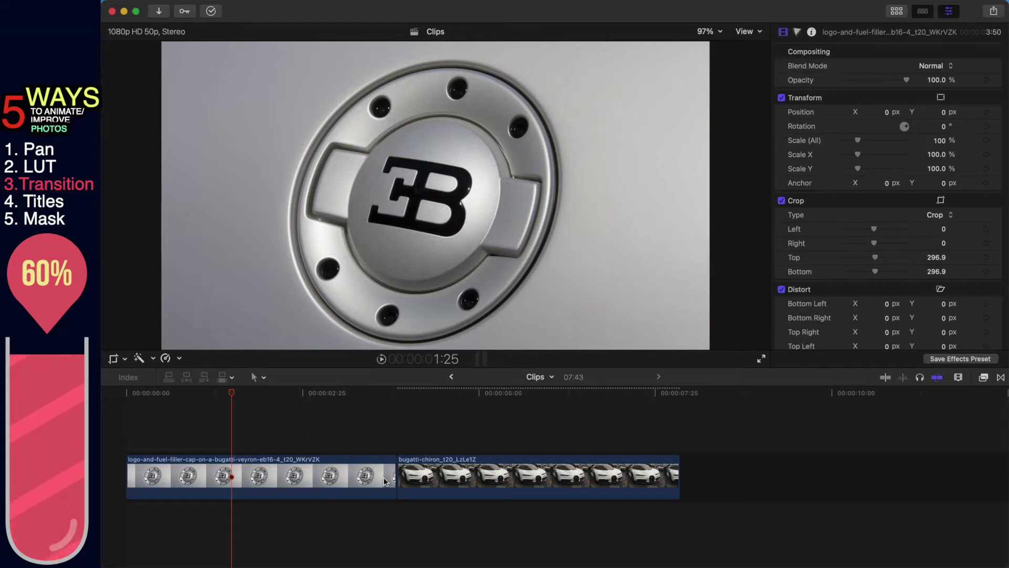
Trim the end of the fuel-cap logo clip and open The Ultimate Transitions collection
mouse_move(396, 477)
mouse_down()
mouse_move(347, 474)
mouse_move(409, 476)
mouse_up()
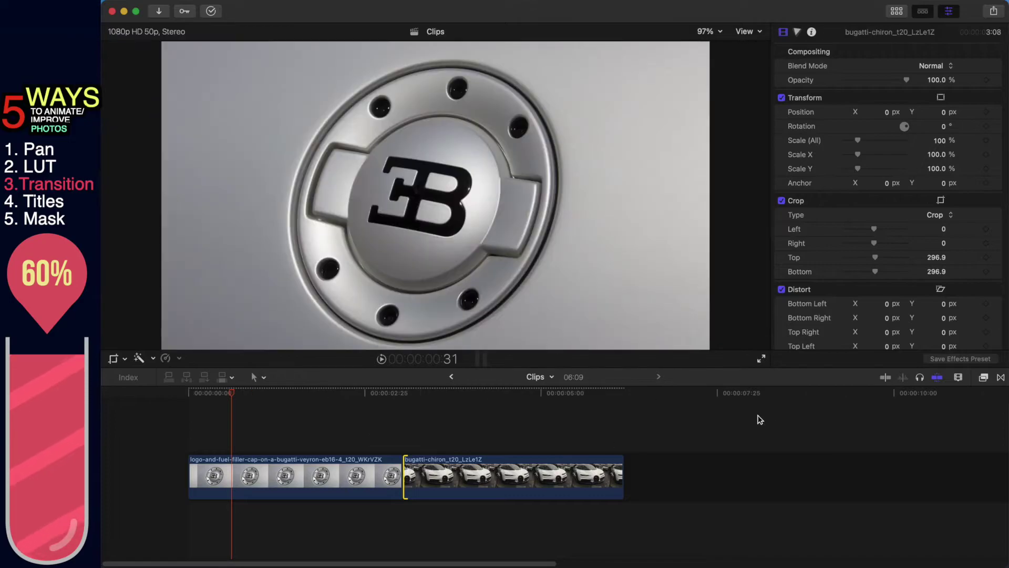
click(1001, 378)
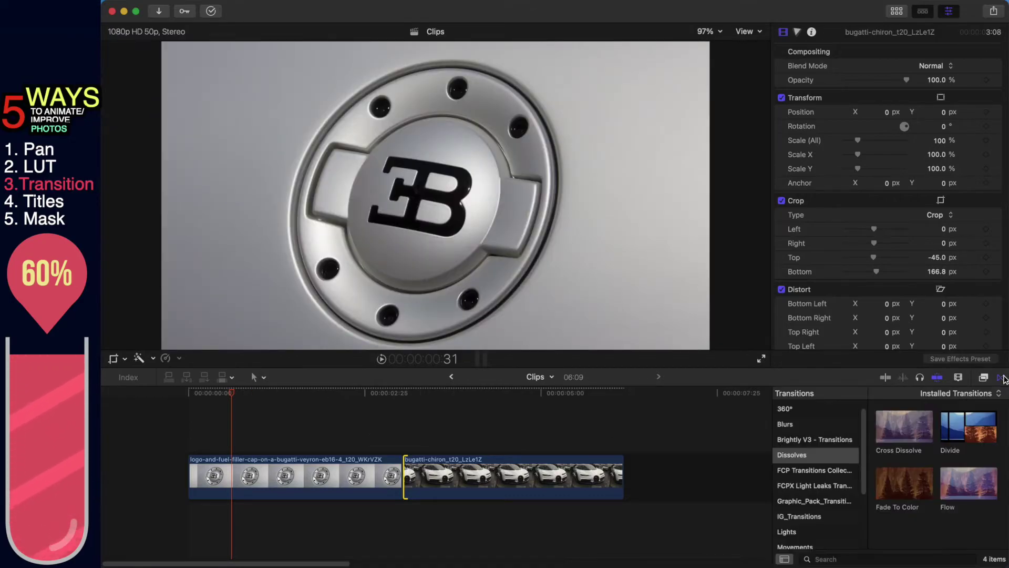
scroll(820, 437, down, 4)
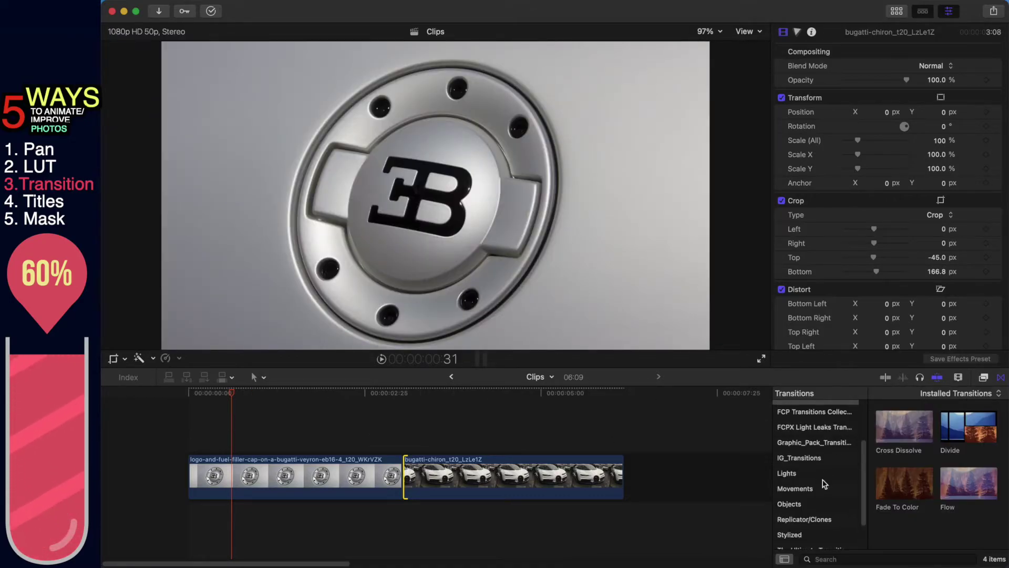
scroll(811, 441, down, 3)
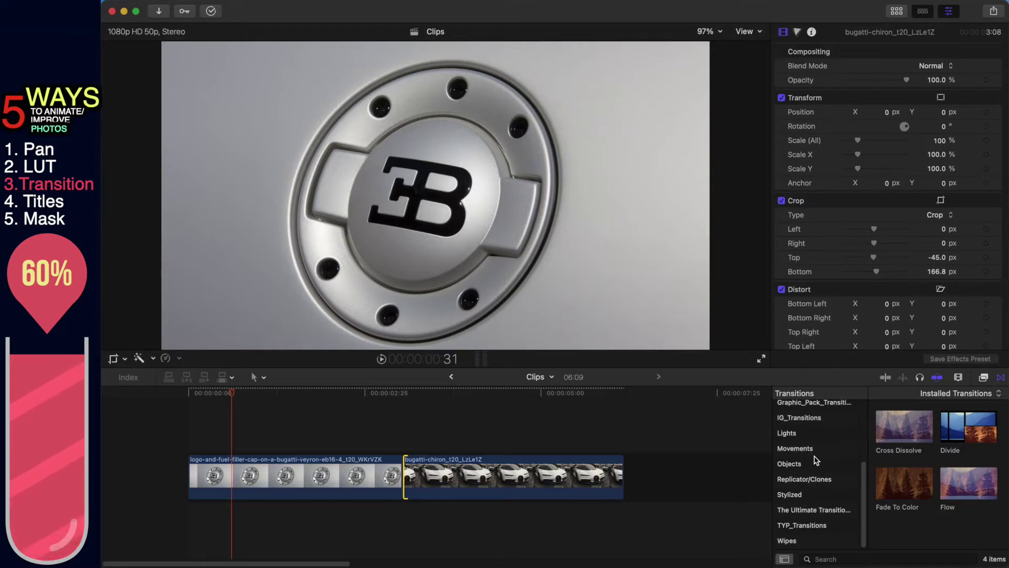
click(826, 506)
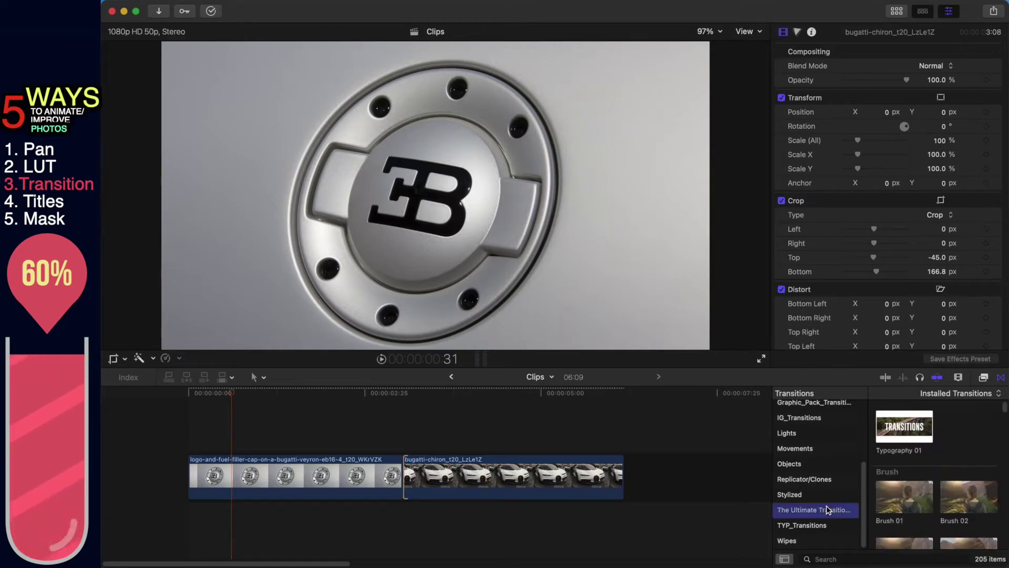
Search 'OPTIC' and drop Zoom Optic on the edit between the fuel-cap and Chiron clips
scroll(926, 484, down, 5)
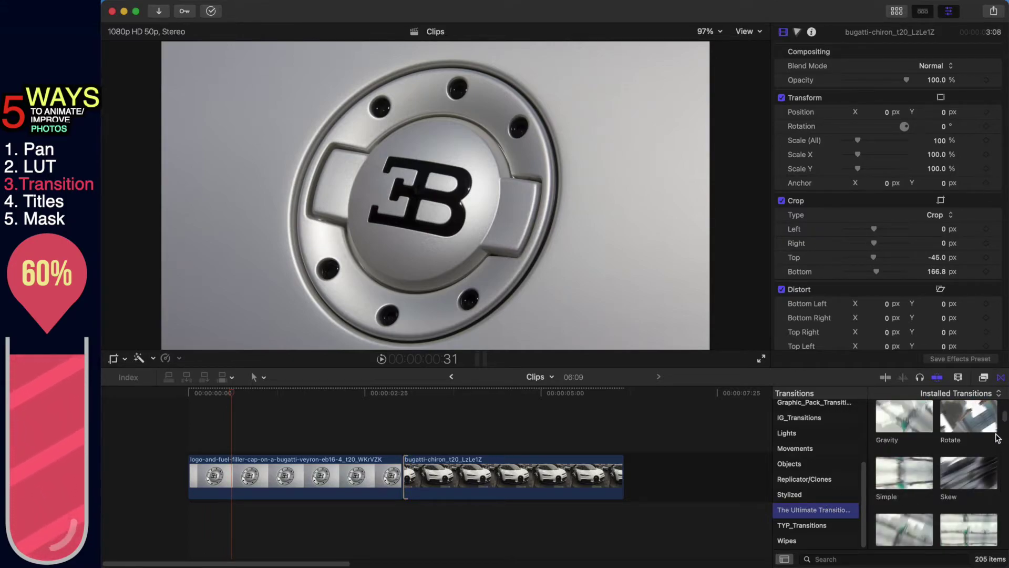
key(super+f)
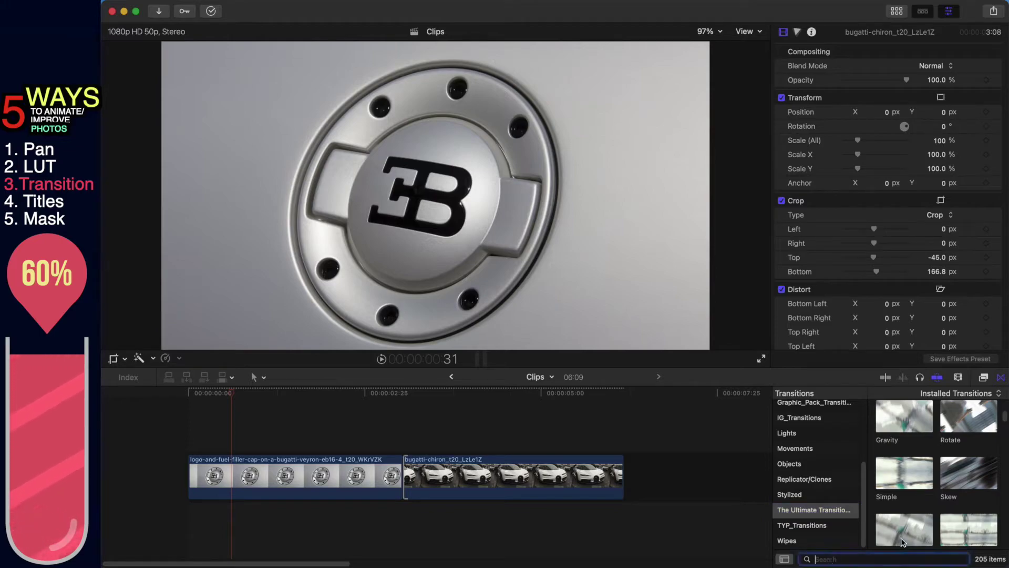
text(OPTIC)
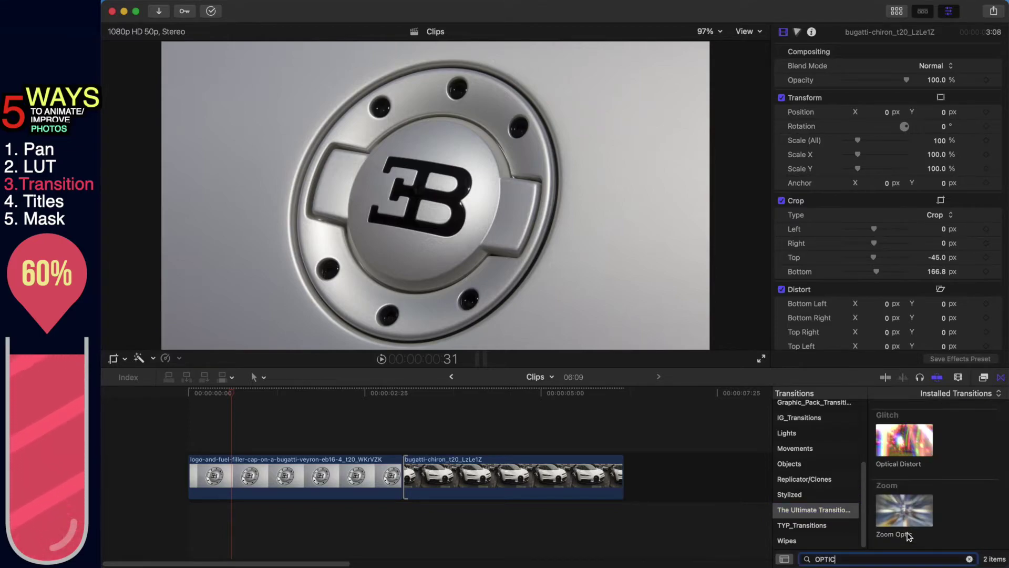
drag(923, 501, 388, 479)
Set the Zoom Optic transition's Zoom Distance to Short and turn on Reverse Zoom
click(1001, 377)
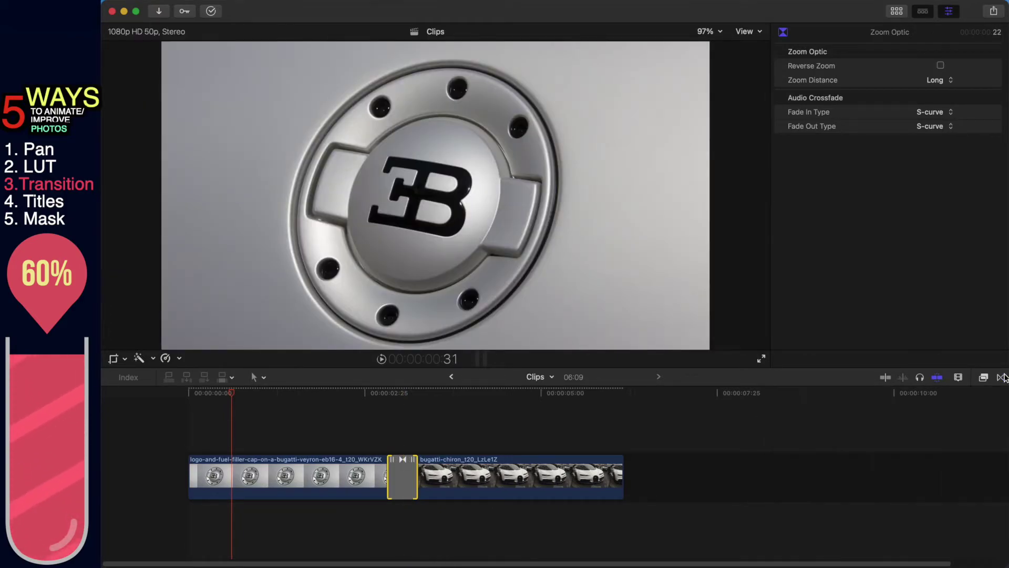
key(space)
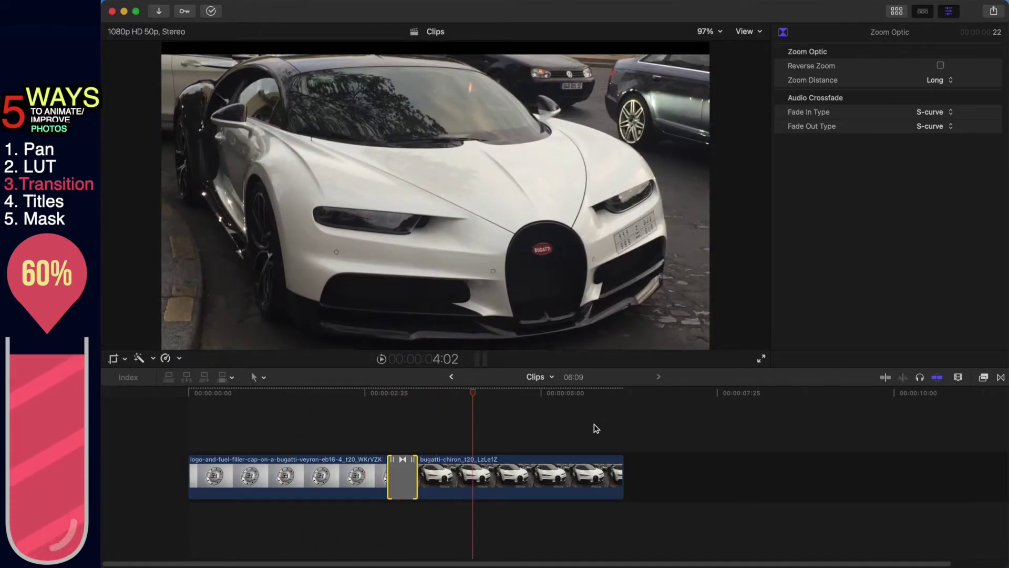
click(941, 67)
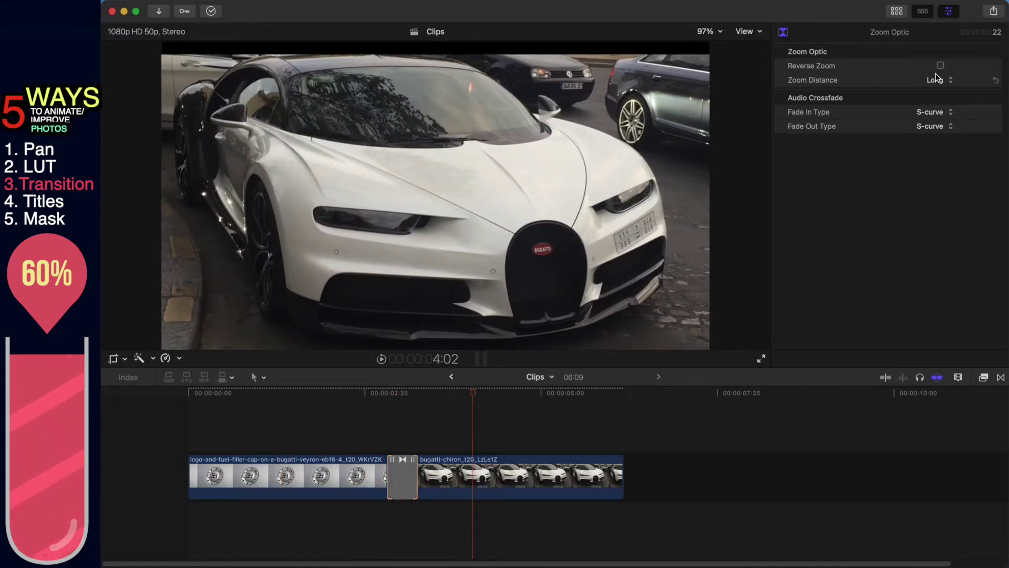
click(935, 79)
click(941, 95)
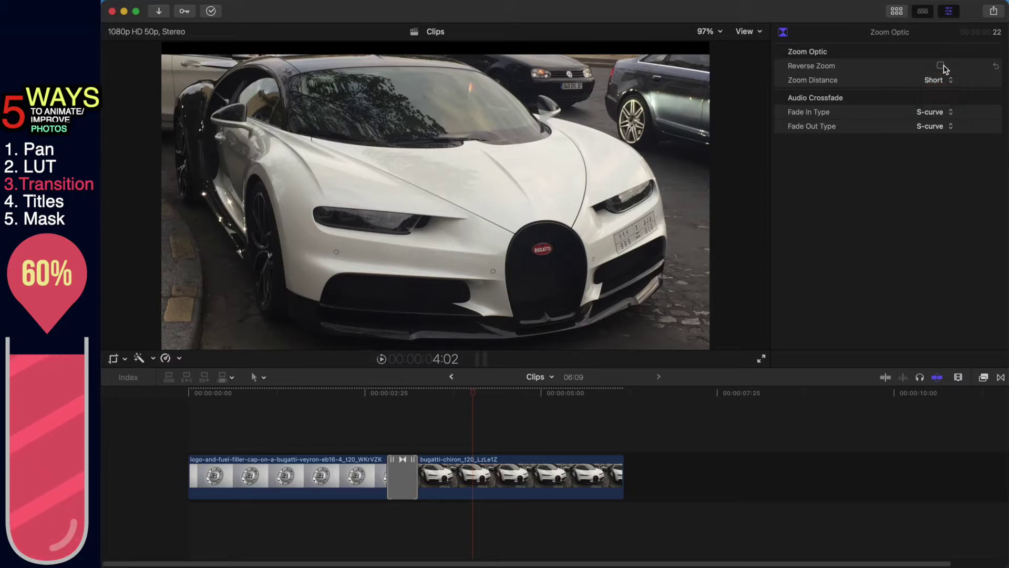
click(940, 65)
click(364, 393)
Play back the reversed zoom transition from just before the cut
key(space)
click(363, 393)
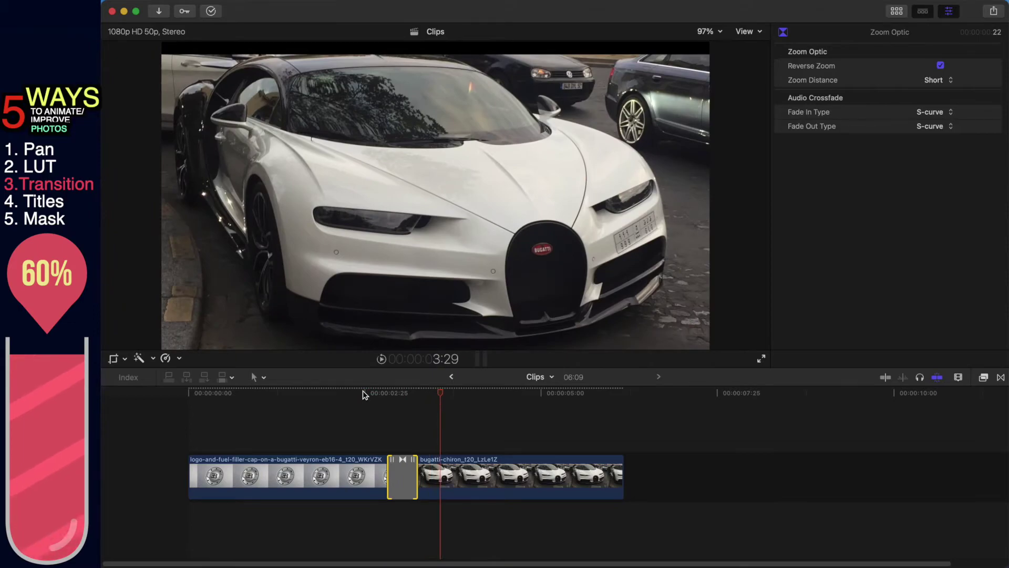
click(364, 393)
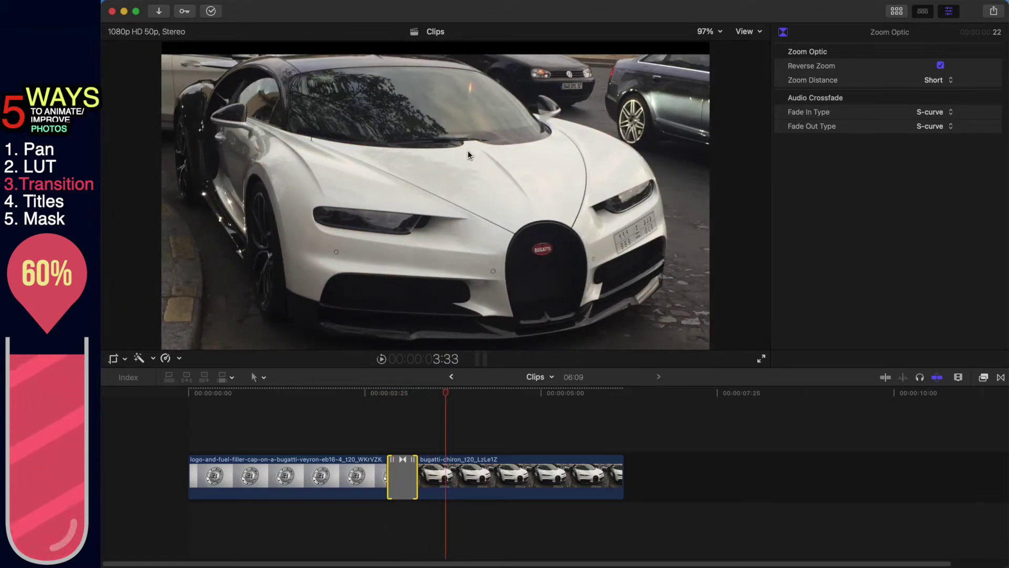
Try replacing the transition with Optical Distort, then undo that replacement
click(982, 378)
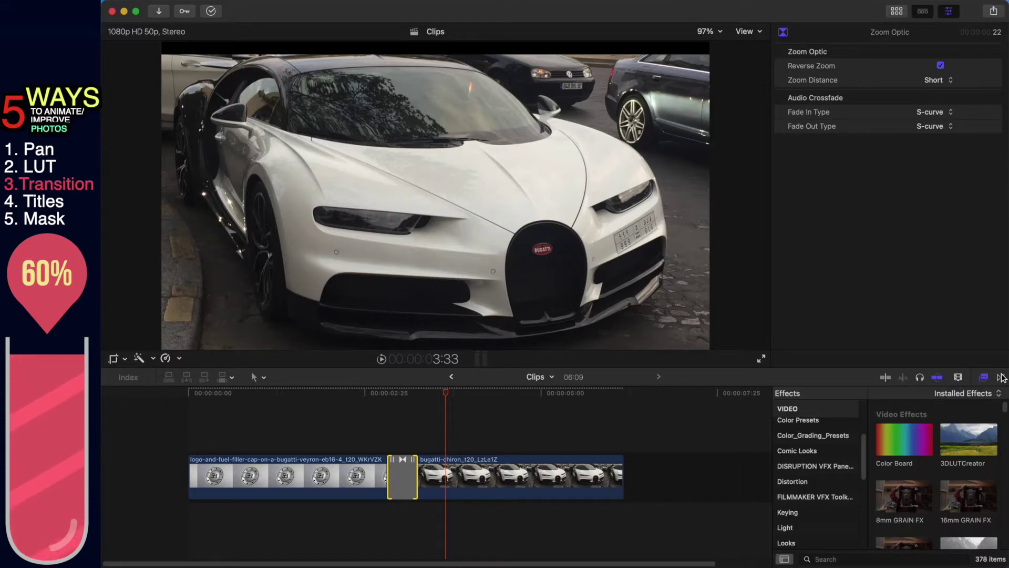
click(1000, 377)
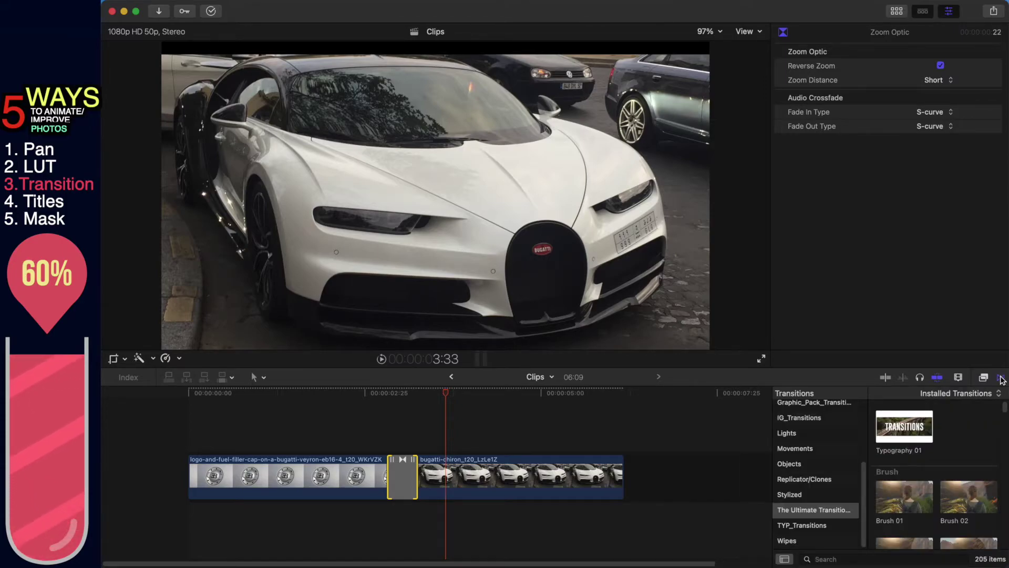
click(857, 557)
text(o)
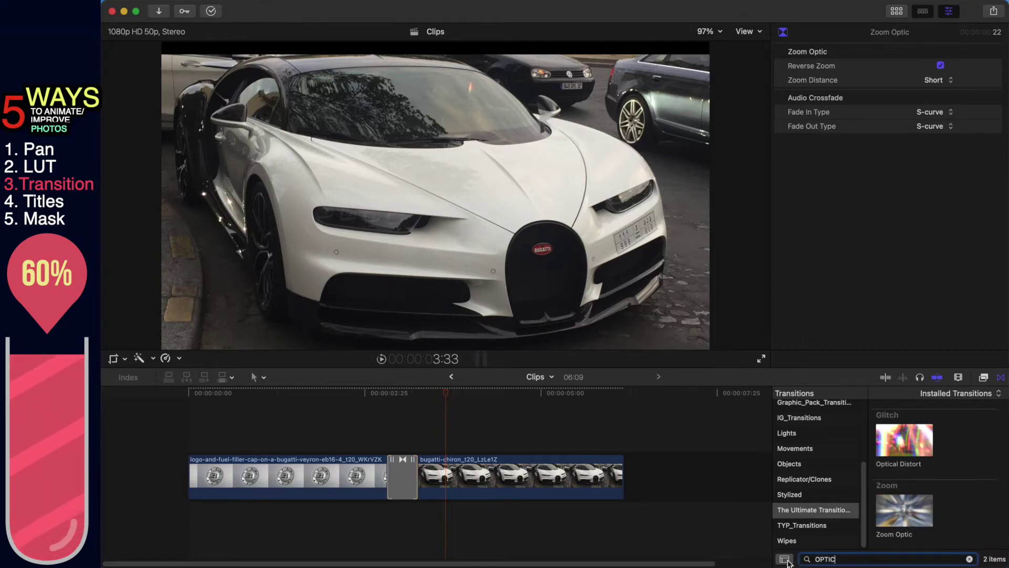
click(394, 474)
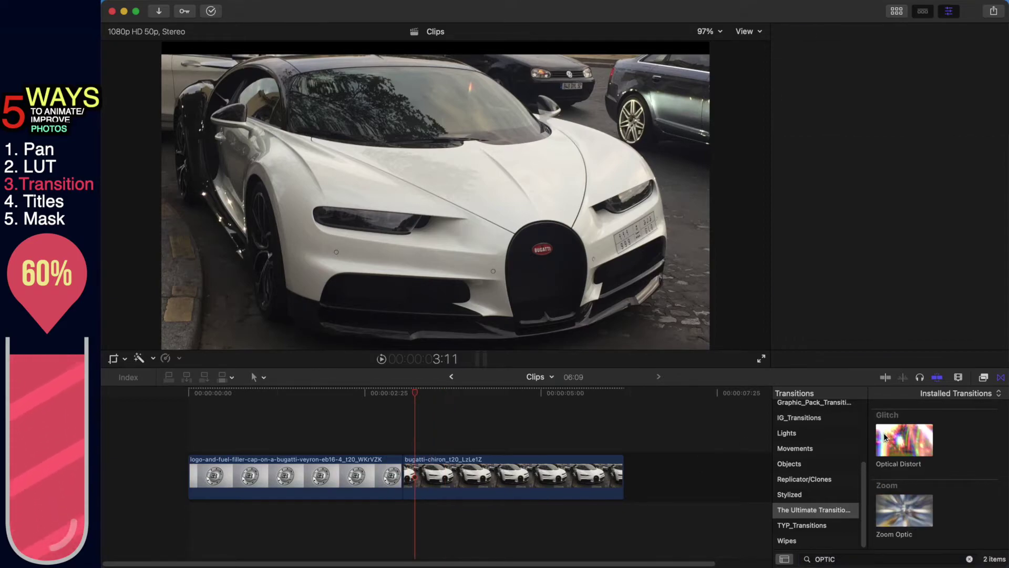
drag(893, 439, 395, 478)
key(super+z)
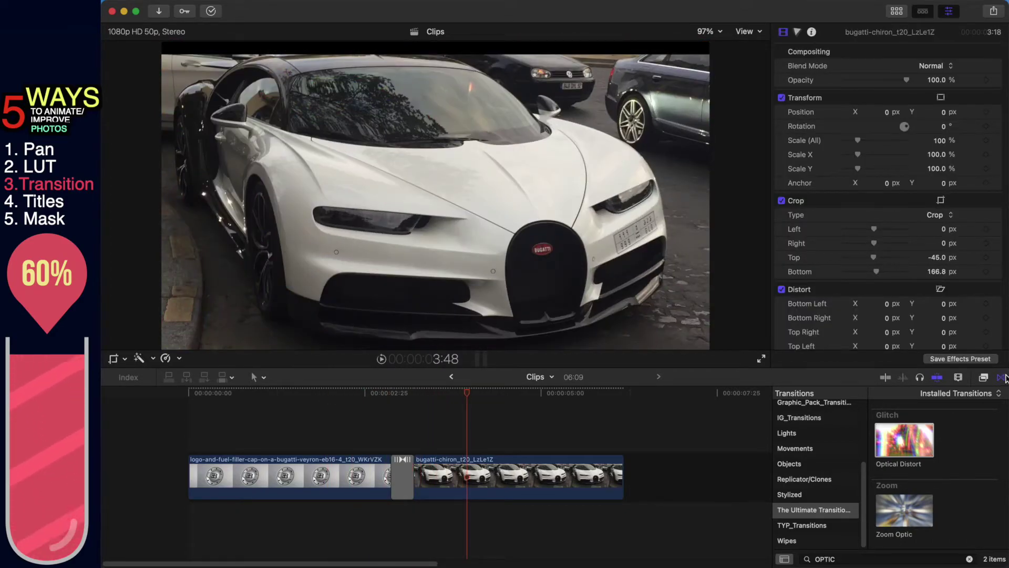
Remove the transition for a straight cut and zoom the timeline in on the logo clip
click(1001, 377)
key(super+z)
key(super+equal)
click(365, 394)
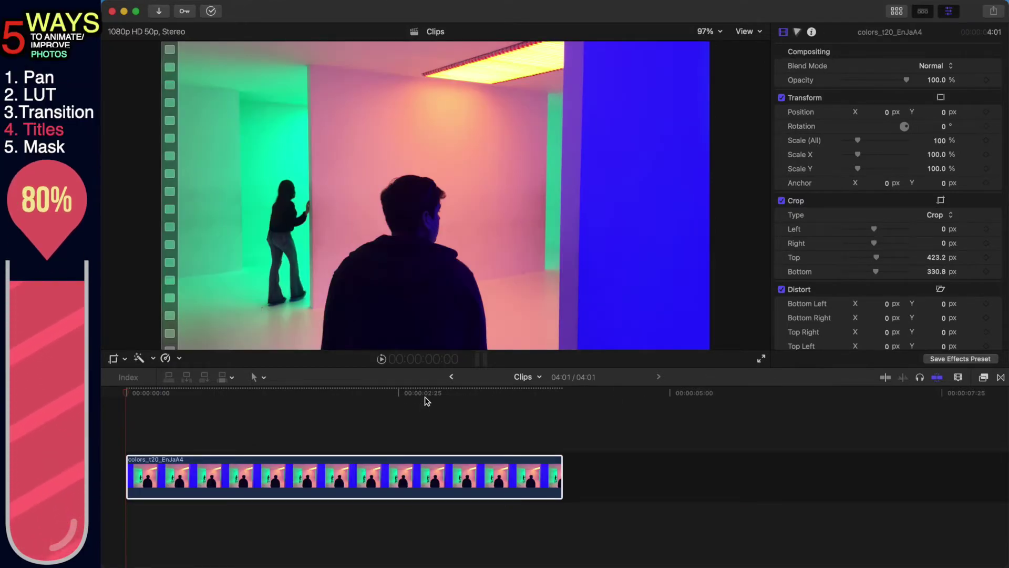
Place the playhead just after the colors clip's start and briefly view the Titles browser
click(149, 394)
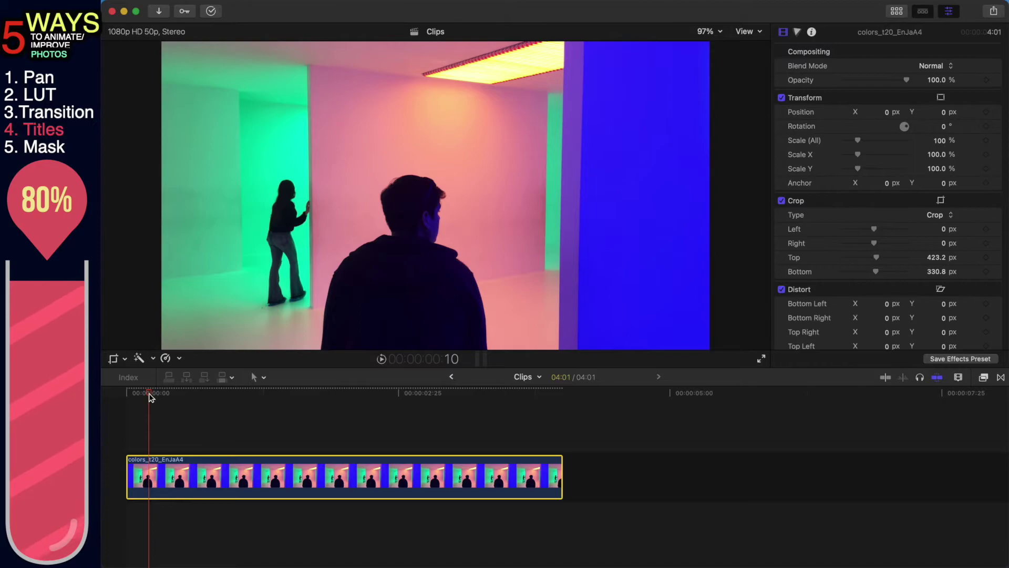
key(alt+super+1)
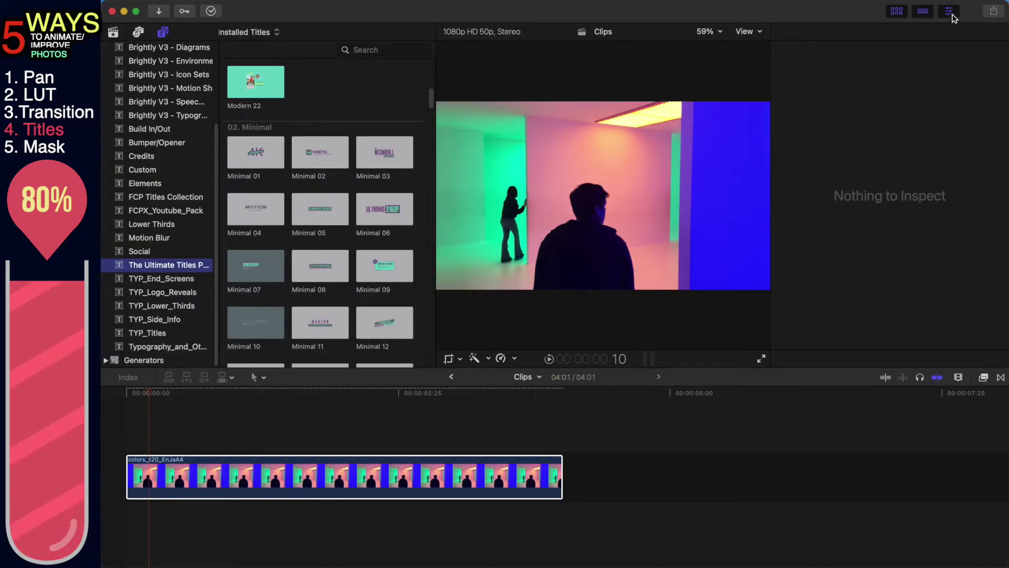
click(902, 14)
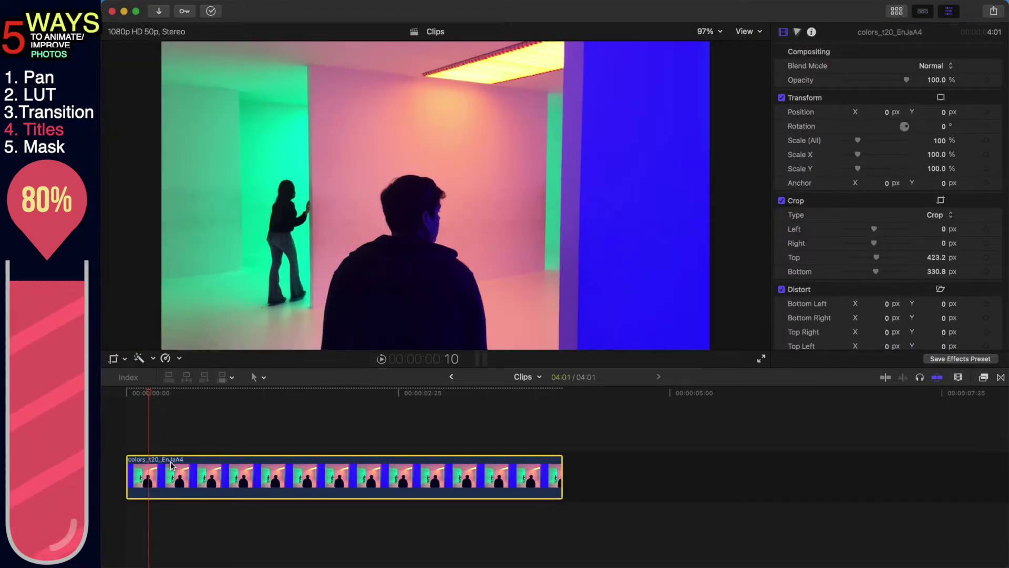
Connect a Basic Title, cut off its right part, and move the short piece later
key(ctrl+t)
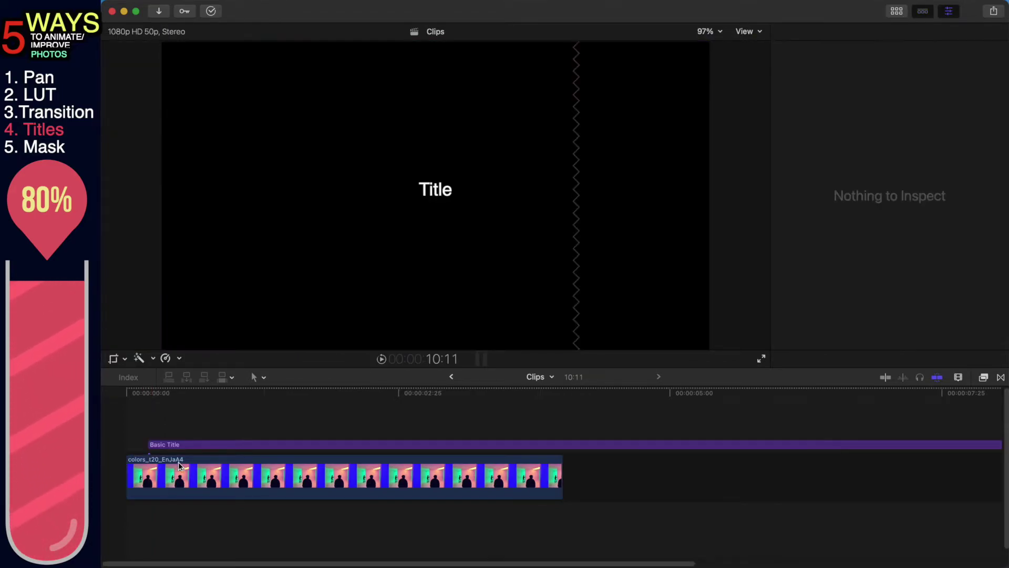
click(235, 442)
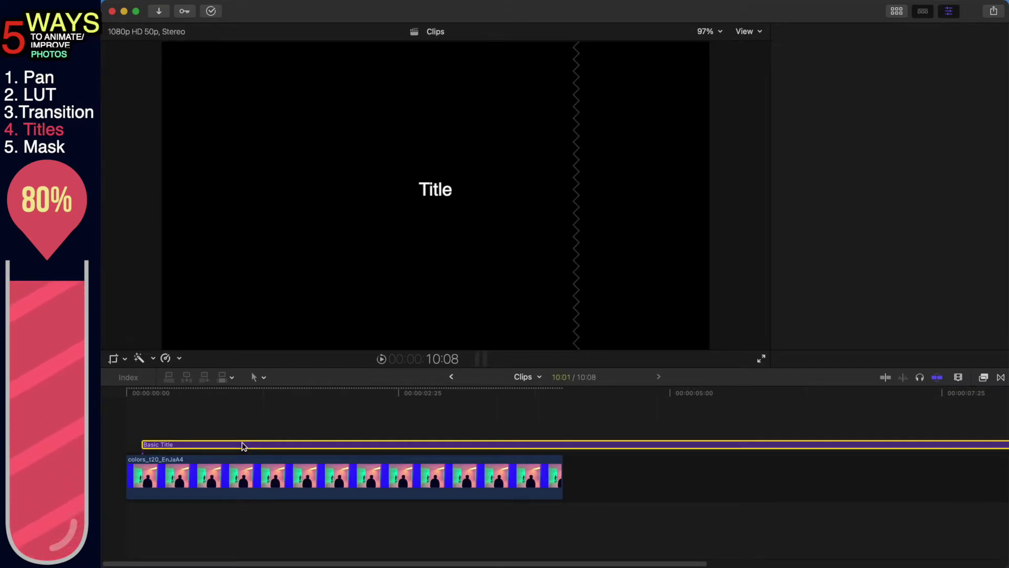
key(super+b)
click(258, 446)
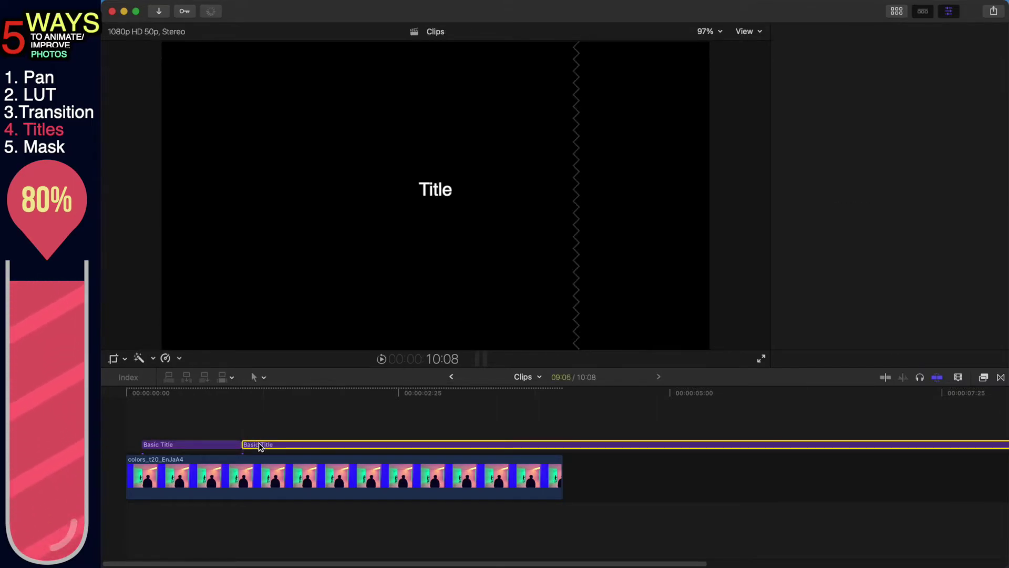
key(Delete)
drag(195, 448, 286, 447)
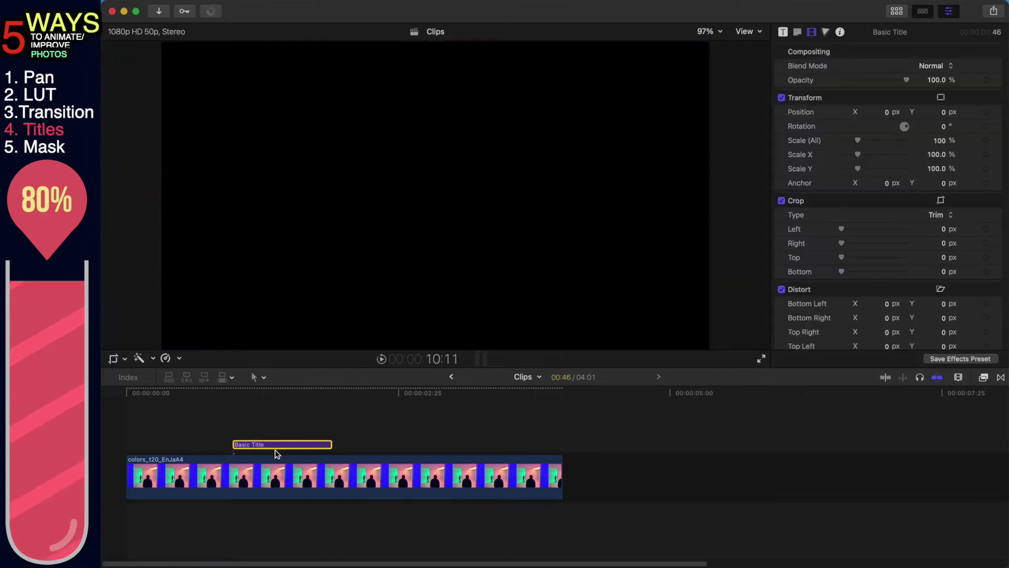
Change the title's text in the viewer to 'ART'
click(275, 404)
click(423, 196)
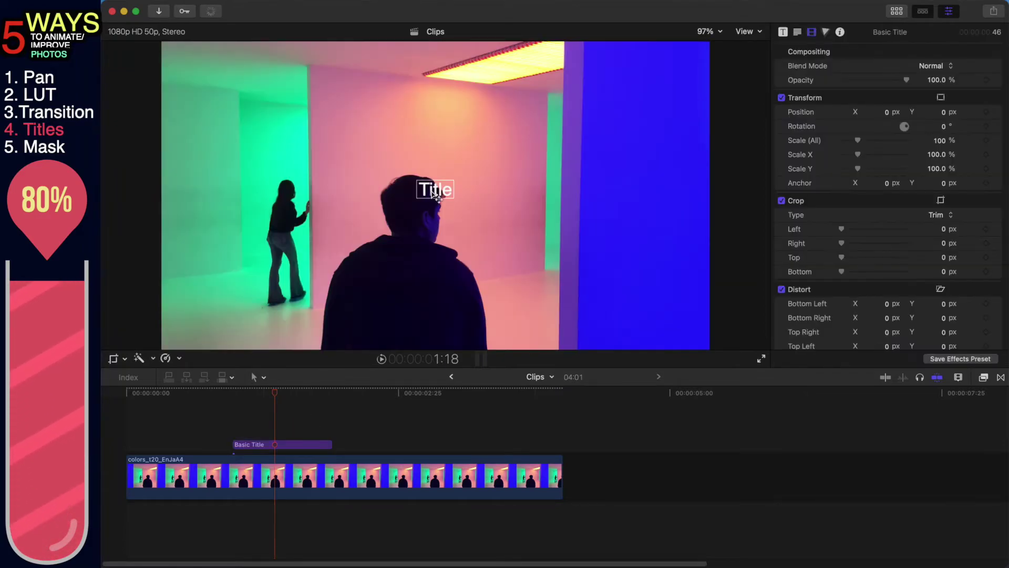
double_click(436, 195)
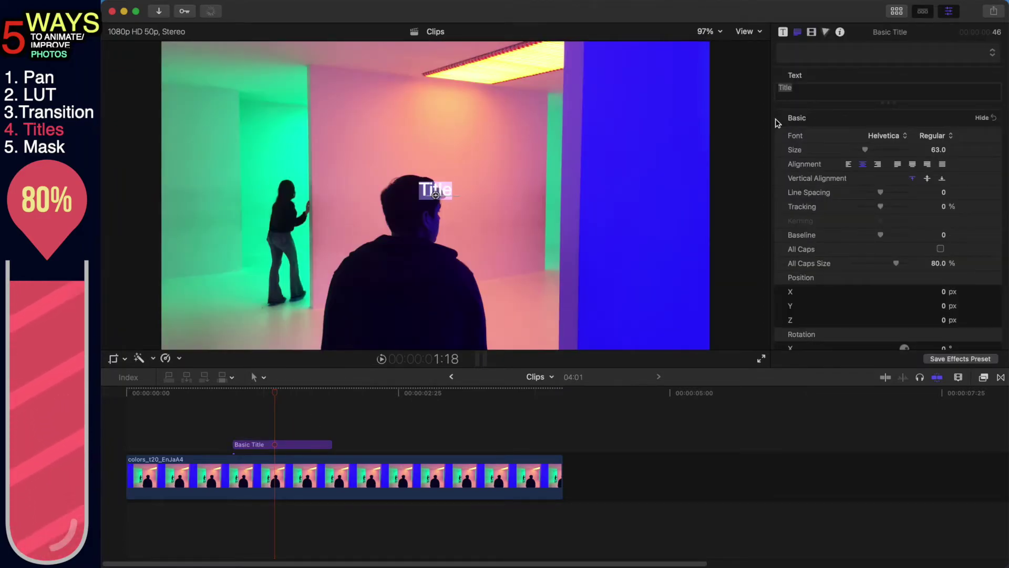
text(ART)
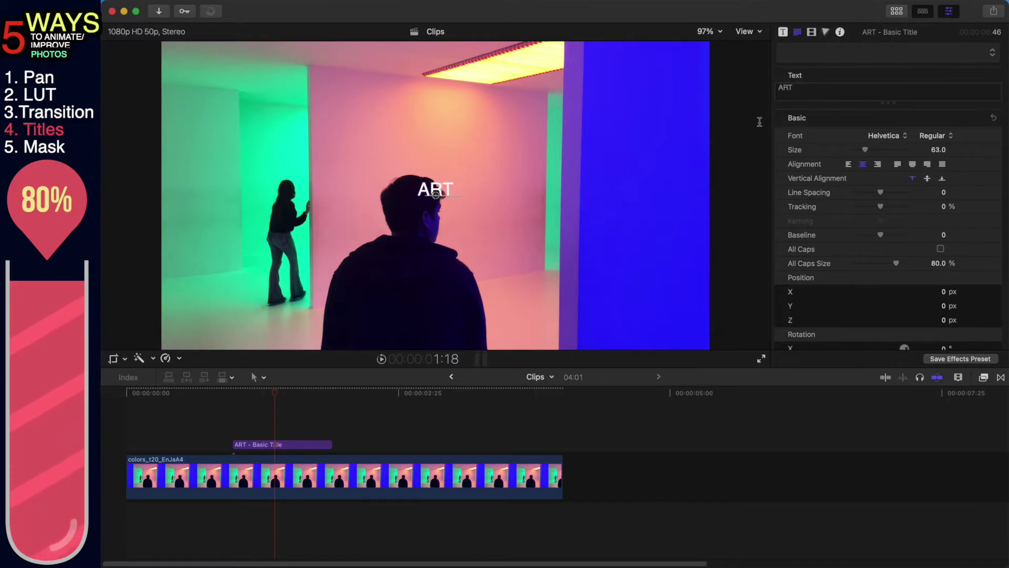
right_click(287, 444)
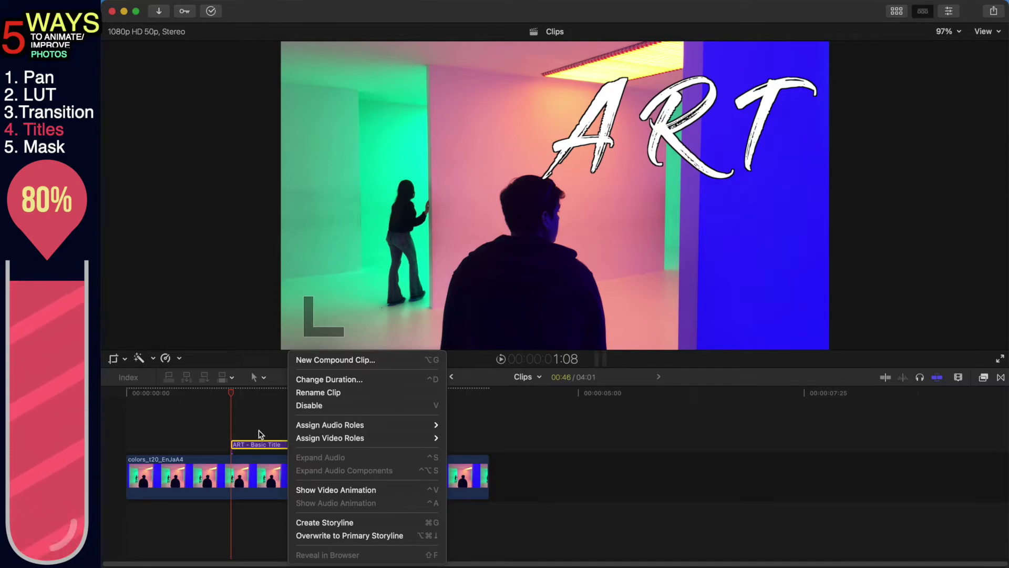
Zoom into the ART title's start and blade four one-frame slices there
click(244, 401)
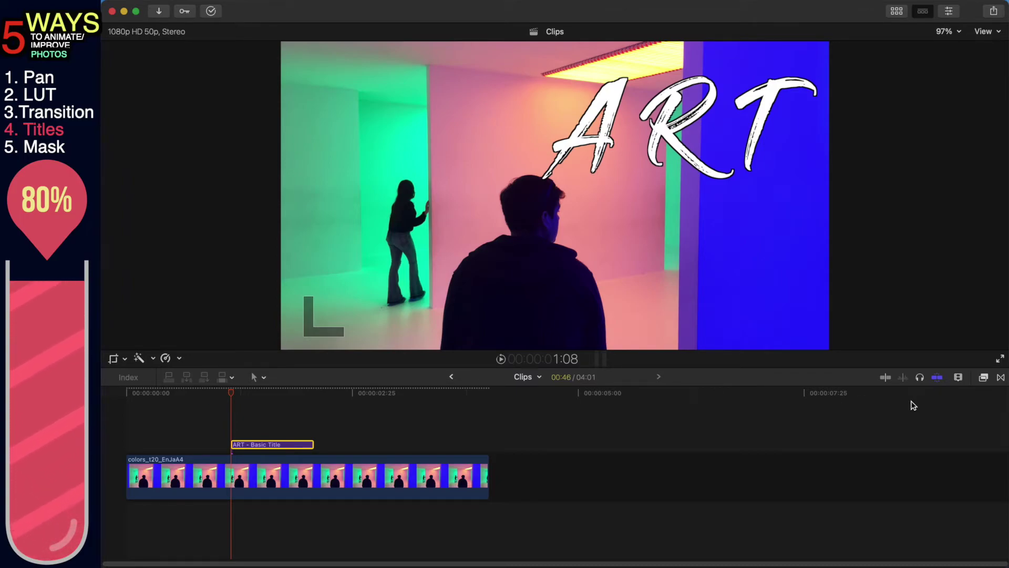
click(1001, 377)
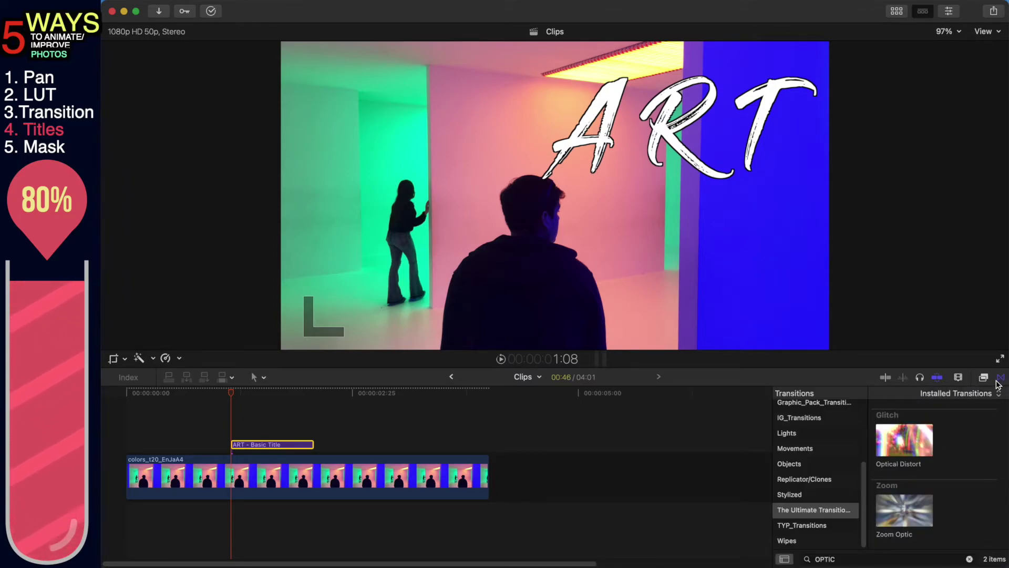
click(1001, 379)
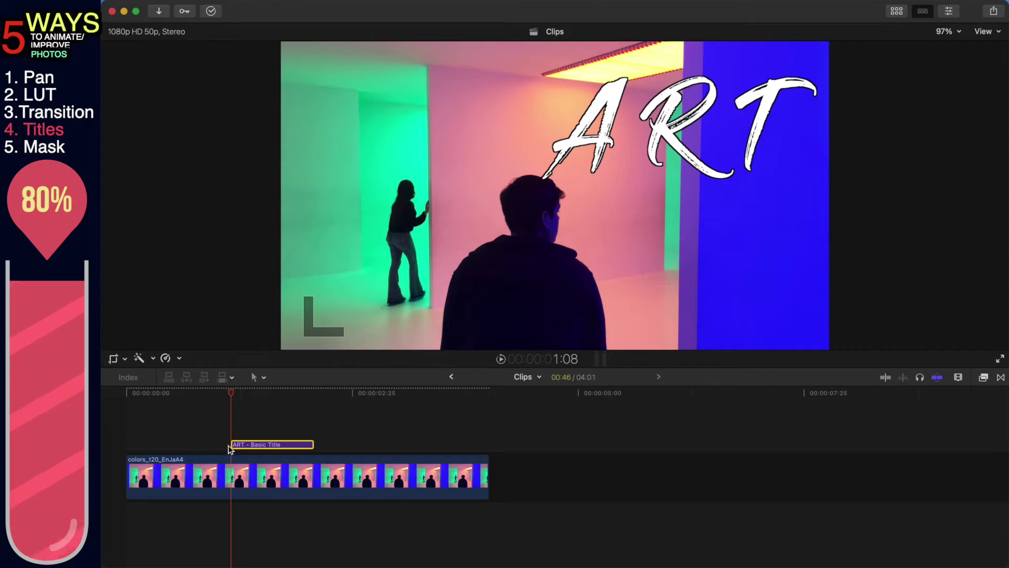
key(super+equal)
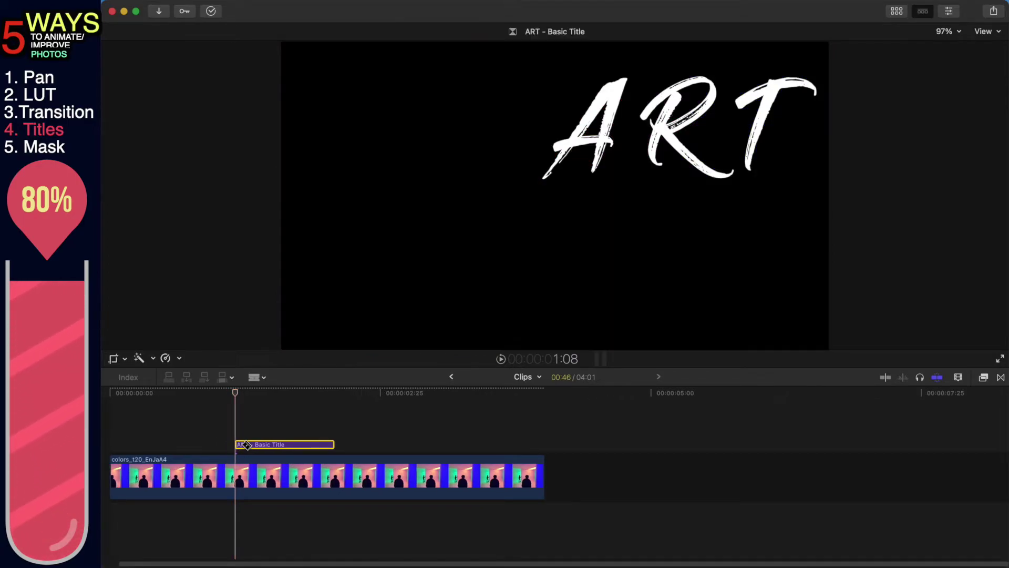
key(r)
key(super+equal)
key(super+equal)
key(super+equal)
key(super+equal)
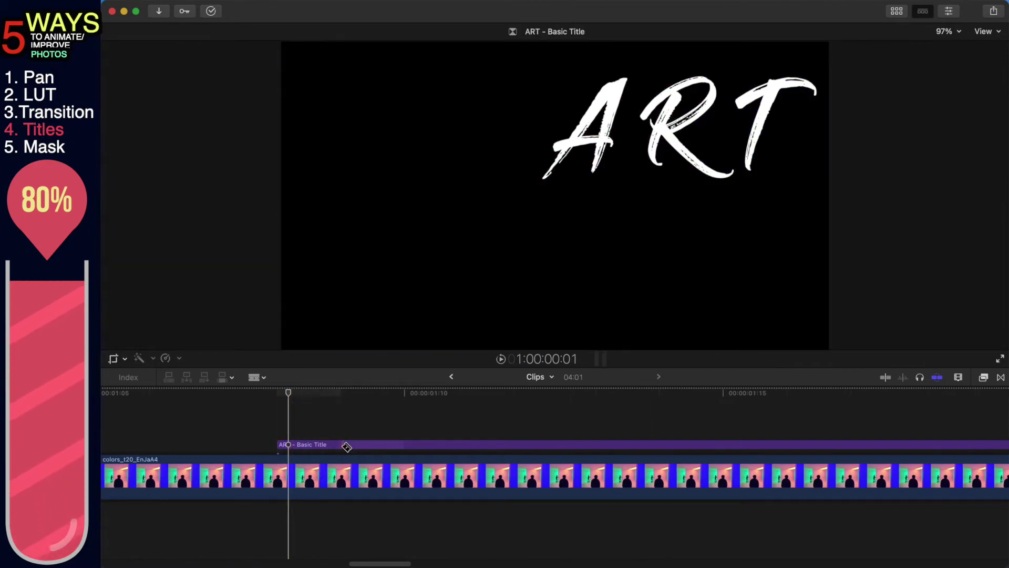
click(343, 446)
click(407, 446)
click(469, 446)
click(533, 446)
key(super+minus)
key(super+minus)
key(super+minus)
Paste copies of the short ART pieces and play back the flickering title
scroll(509, 452, right, 5)
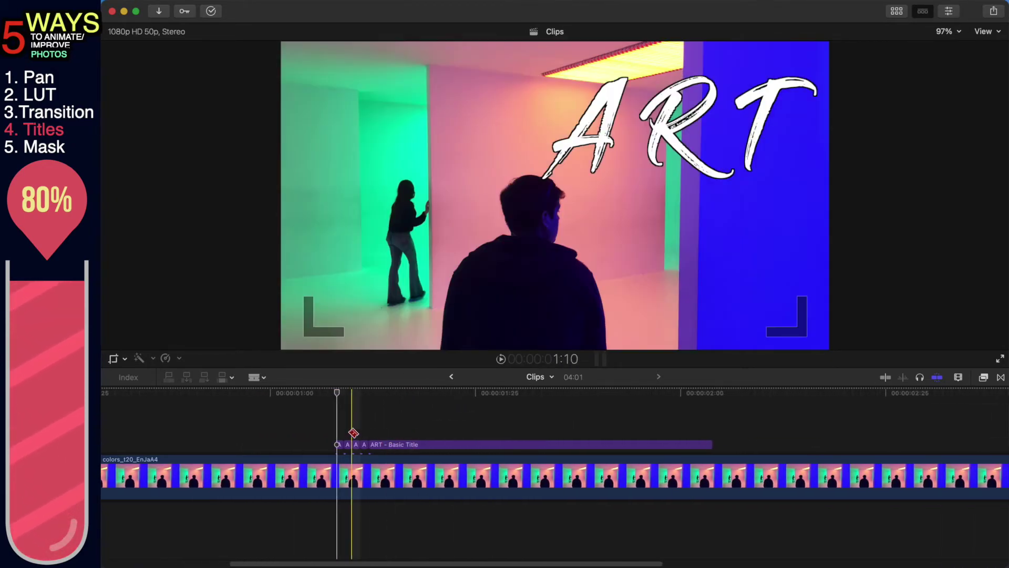
key(a)
drag(314, 434, 368, 453)
click(275, 402)
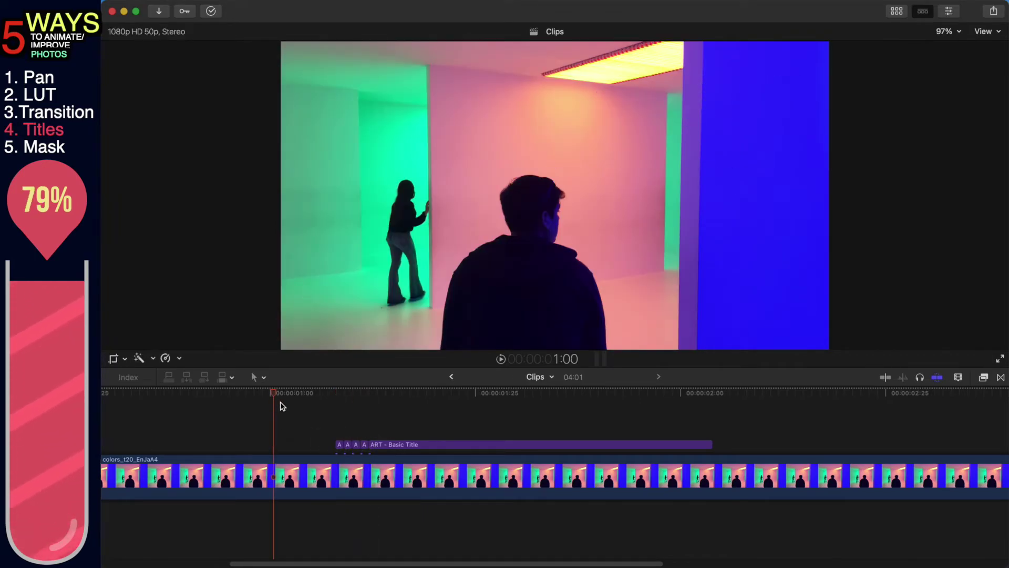
key(super+v)
key(super+v)
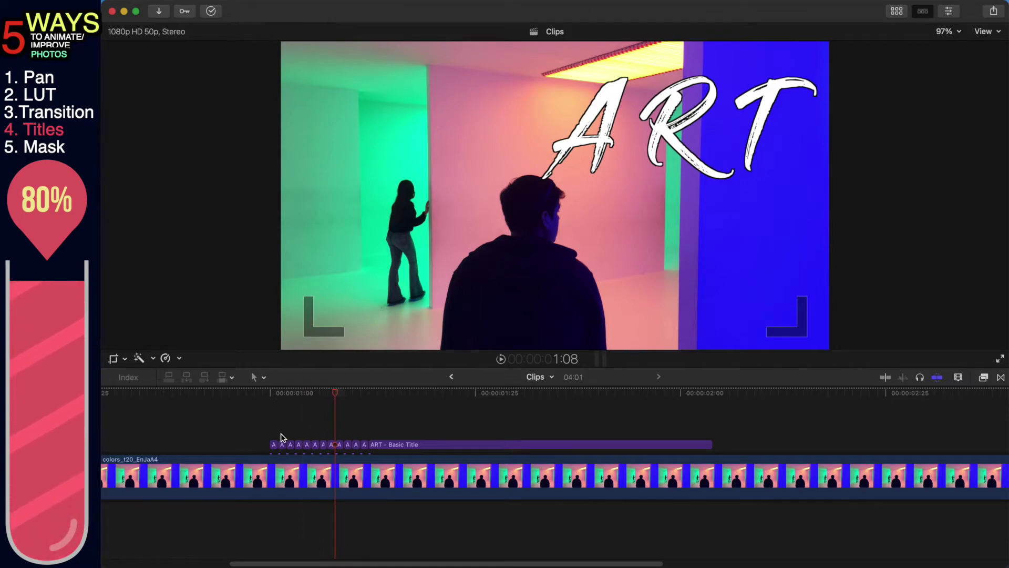
drag(280, 436, 365, 444)
click(257, 403)
key(space)
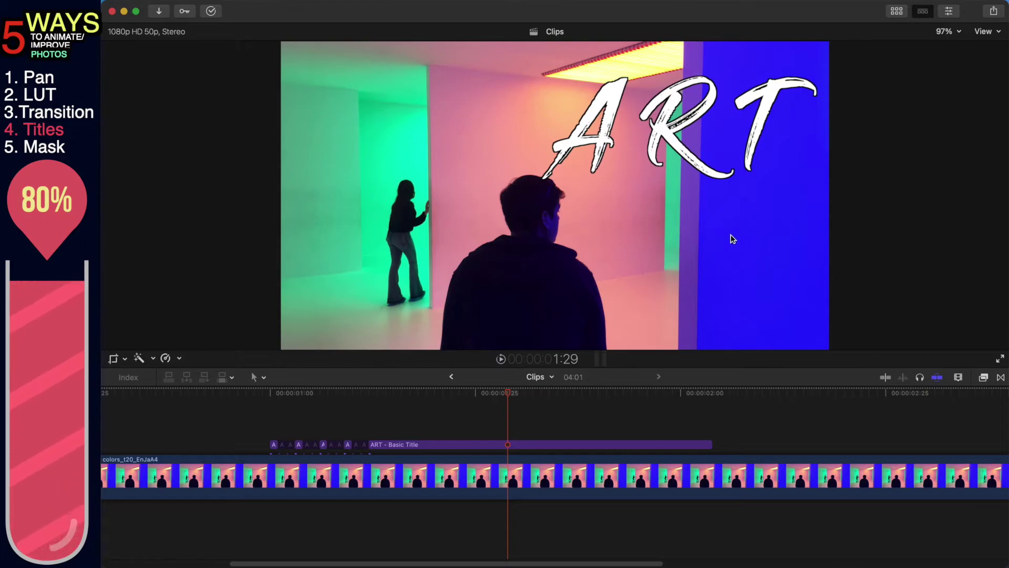
key(super+minus)
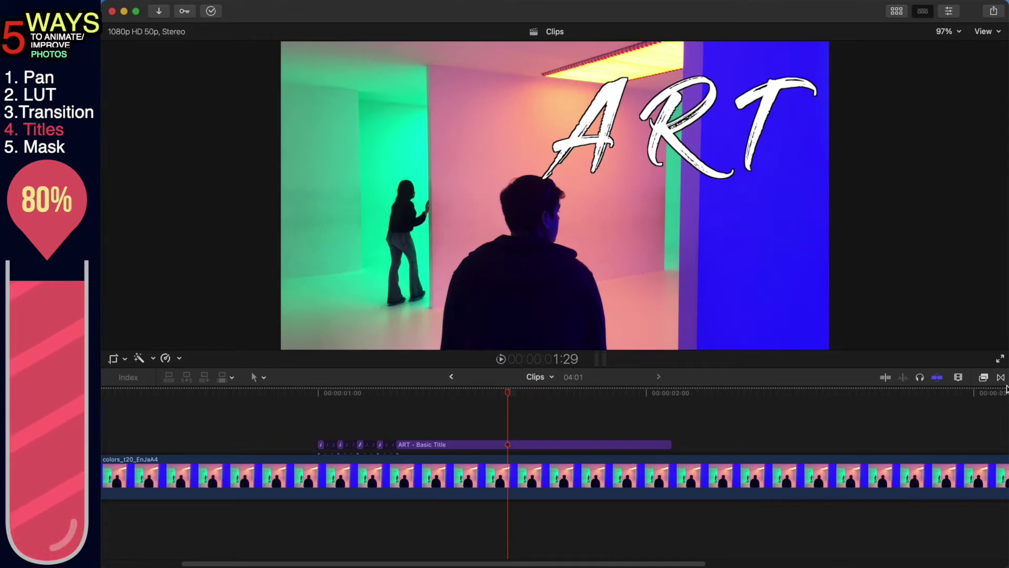
Apply the Prism effect to the ART title
scroll(1005, 390, right, 2)
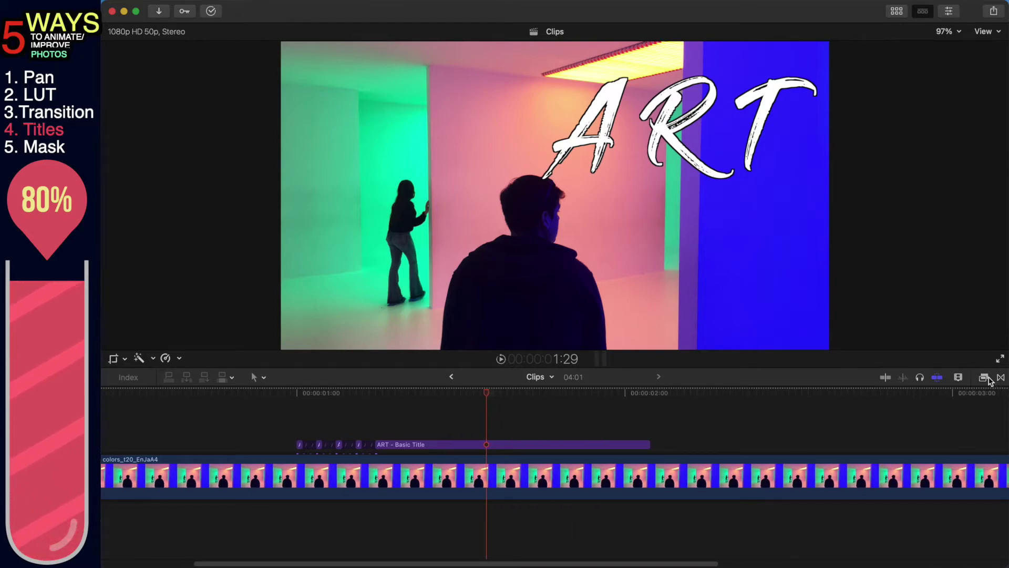
click(989, 377)
click(839, 558)
text(PRISM)
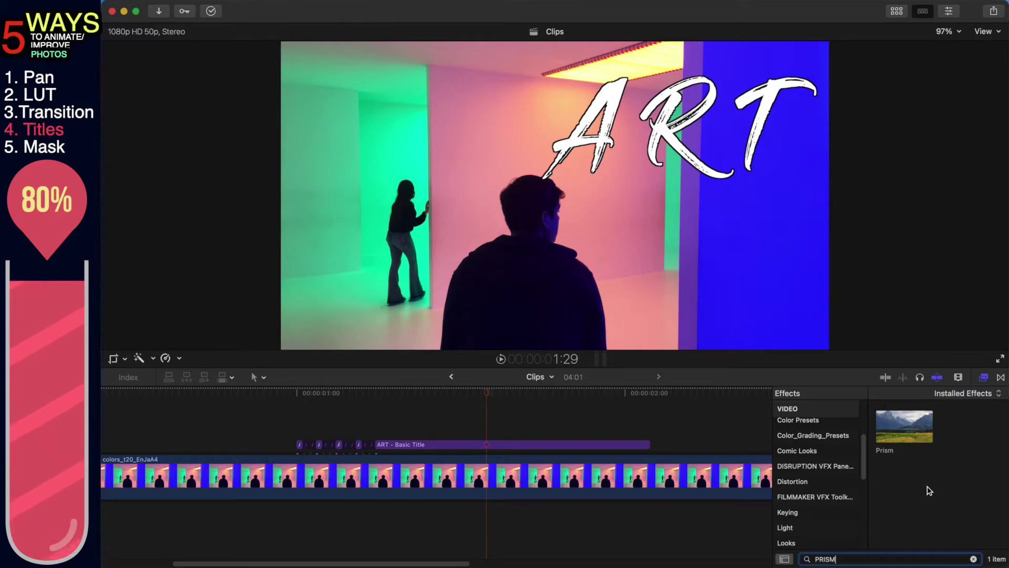
drag(902, 426, 541, 447)
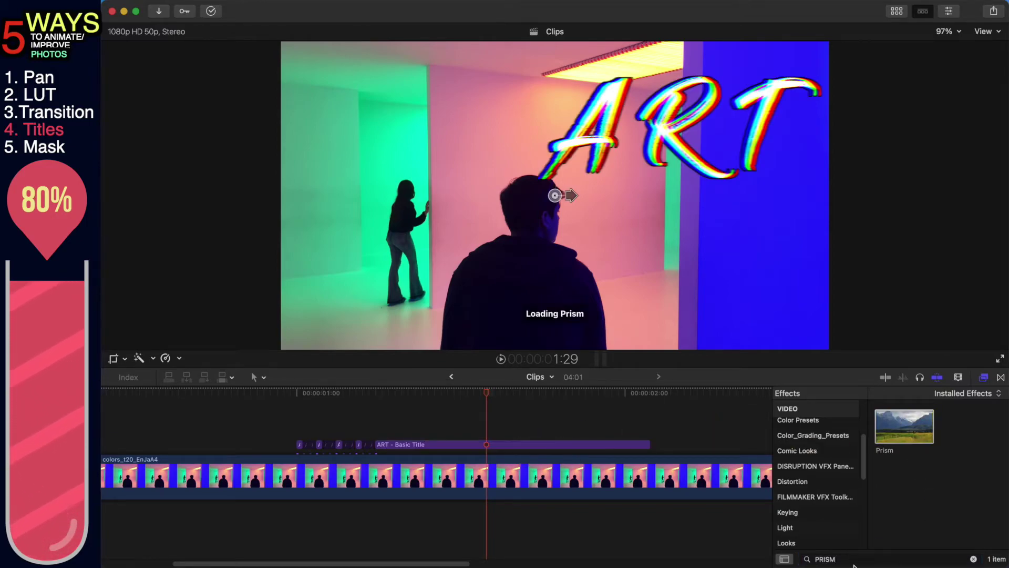
Add the Bad TV effect to the ART title as well
double_click(844, 559)
text(BAD TV)
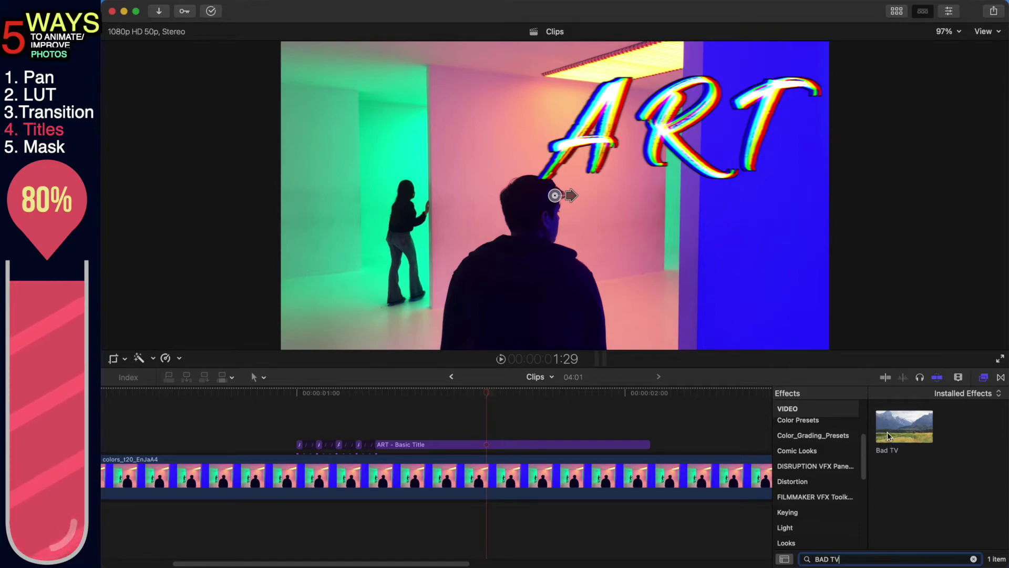
drag(904, 427, 563, 447)
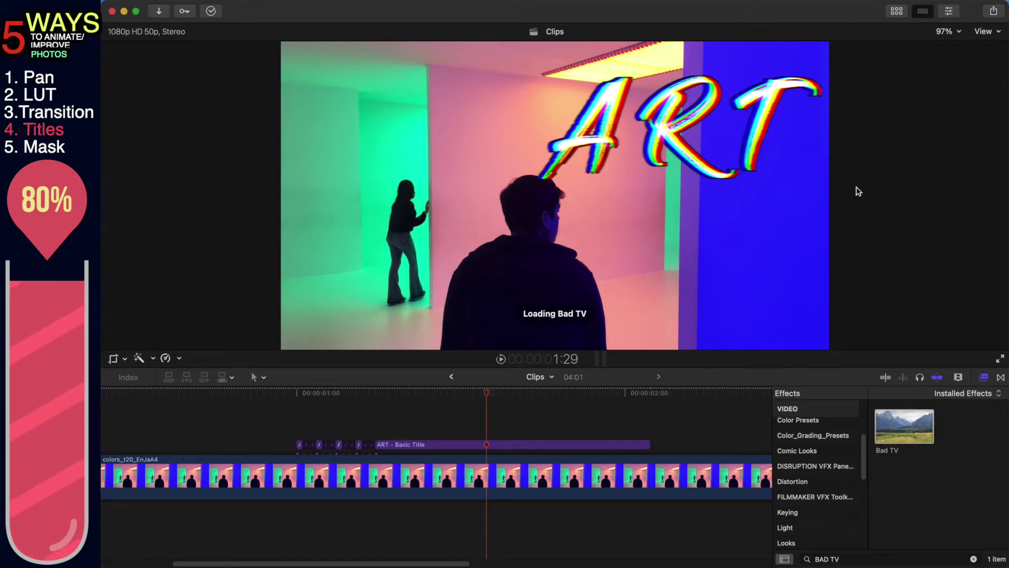
click(948, 11)
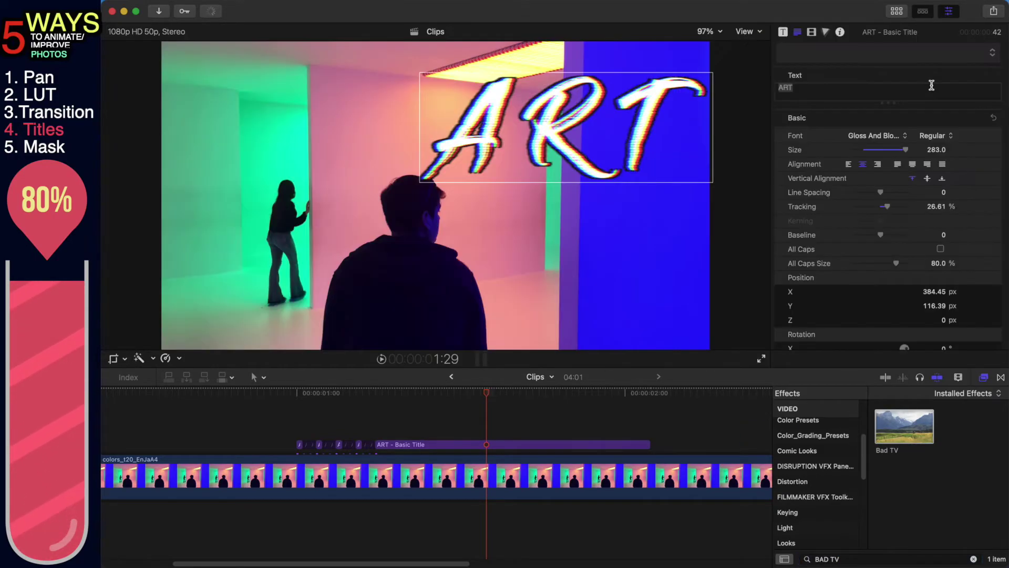
Set Bad TV's Static Type to TV static with Amount about 12, then preview
click(812, 33)
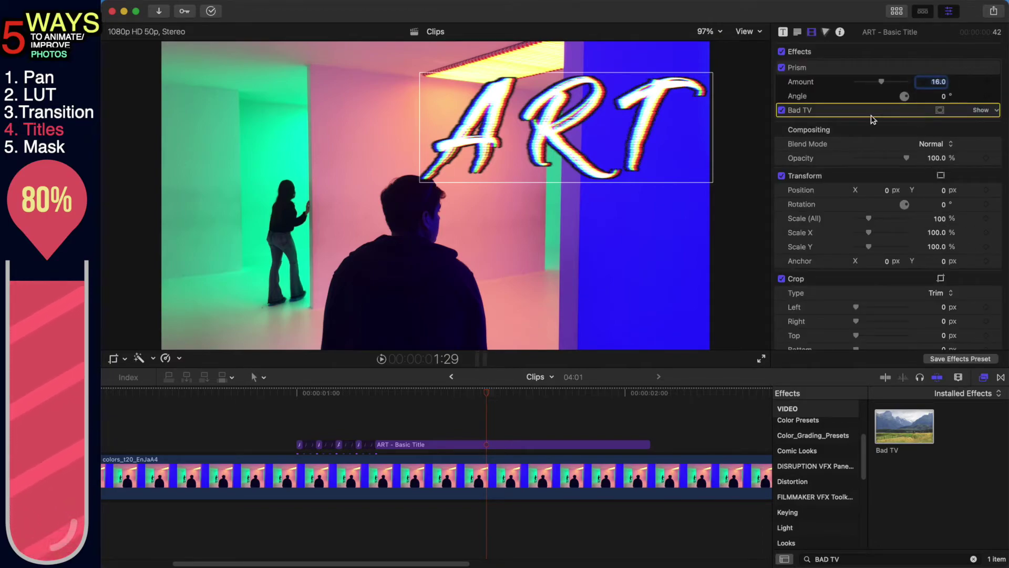
click(980, 115)
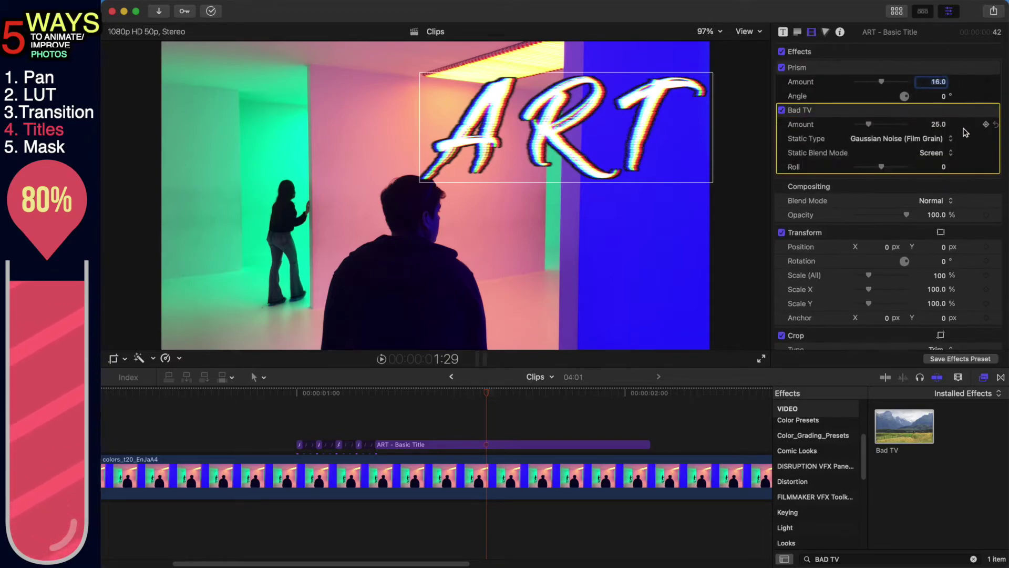
click(926, 140)
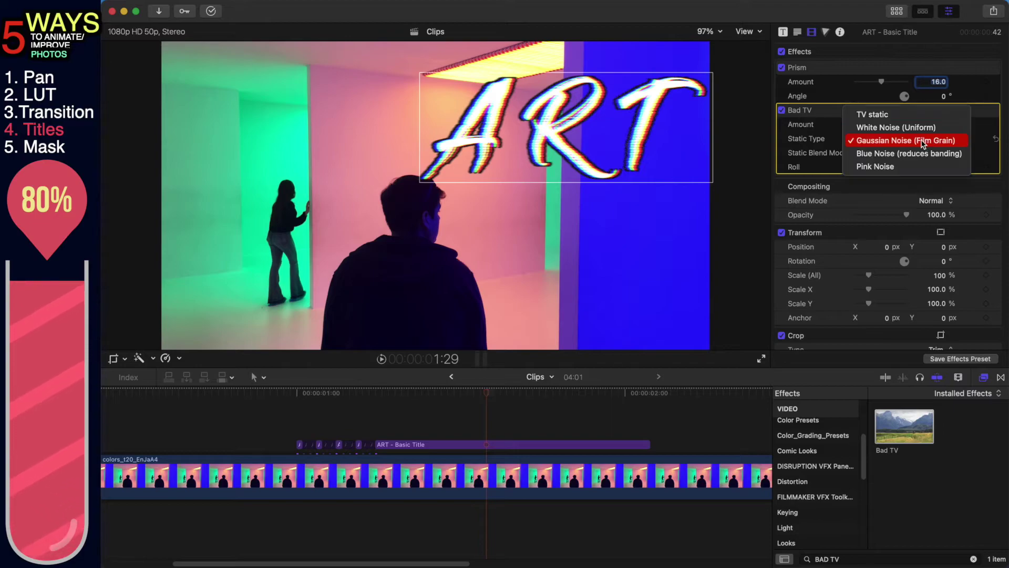
click(889, 115)
drag(866, 128, 863, 126)
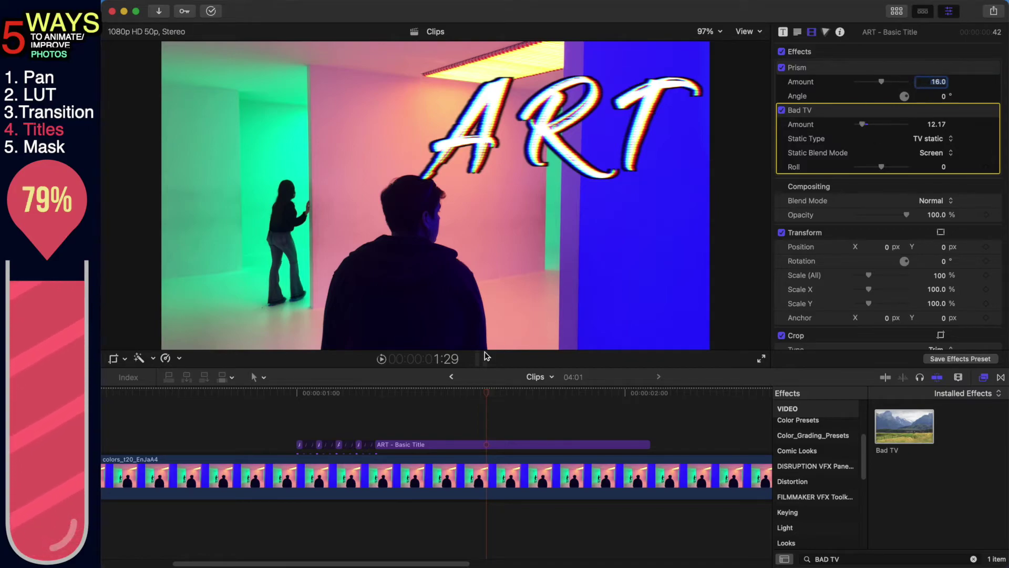
click(376, 394)
key(l)
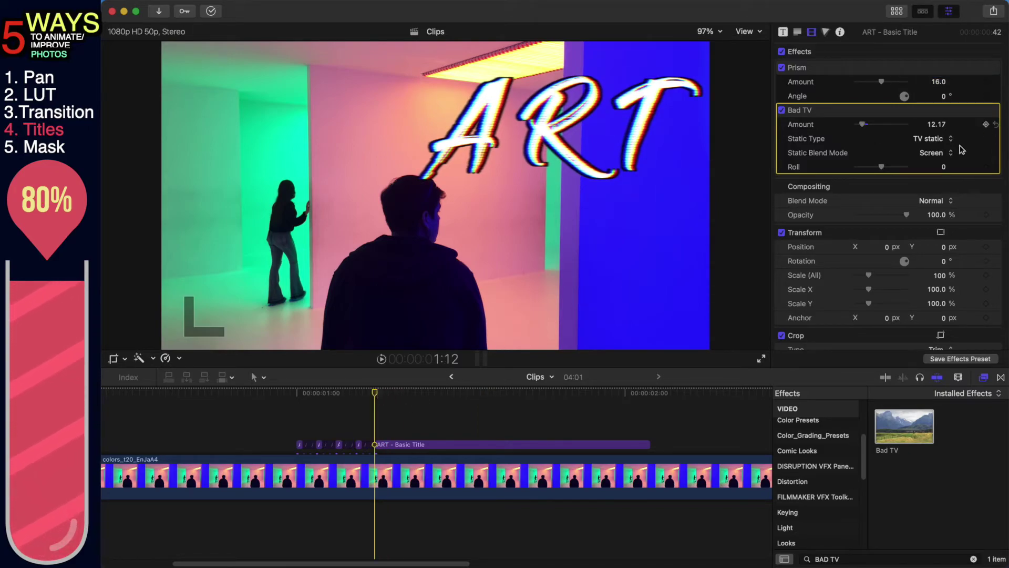
Keyframe the Prism Angle at about 1:30 and 1:49, reaching 245.8°
click(585, 445)
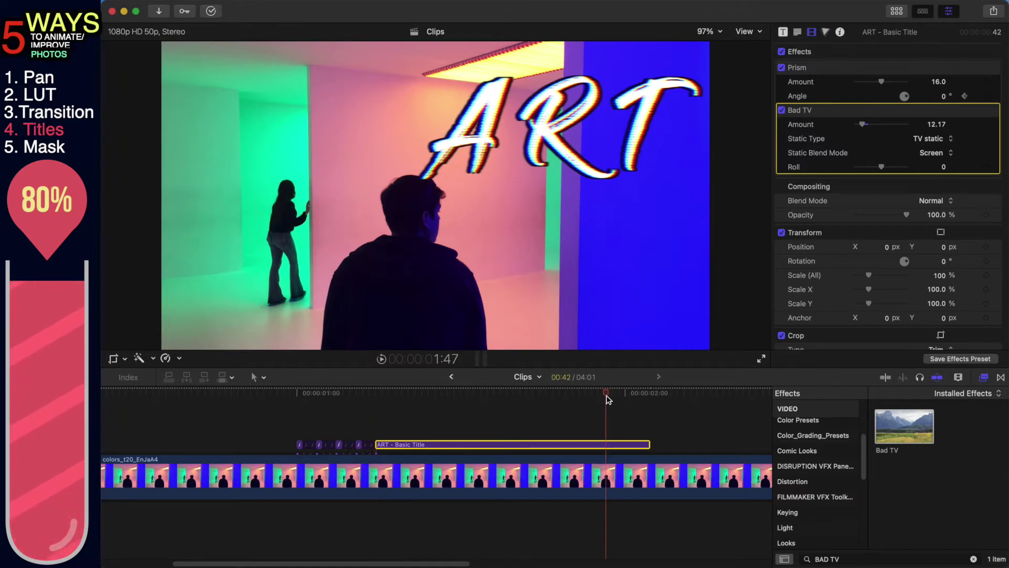
click(493, 394)
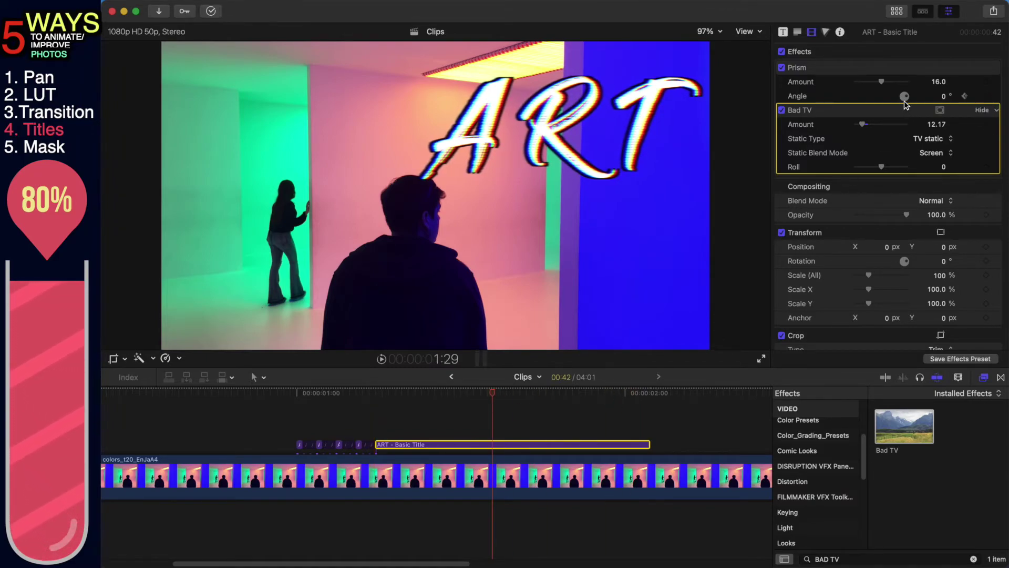
drag(904, 96, 904, 100)
key(space)
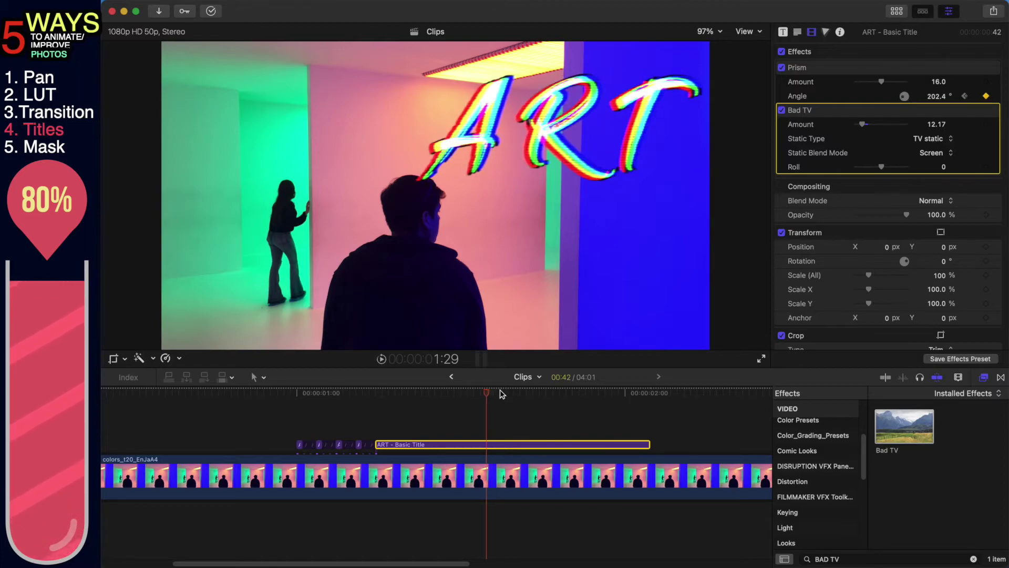
click(572, 394)
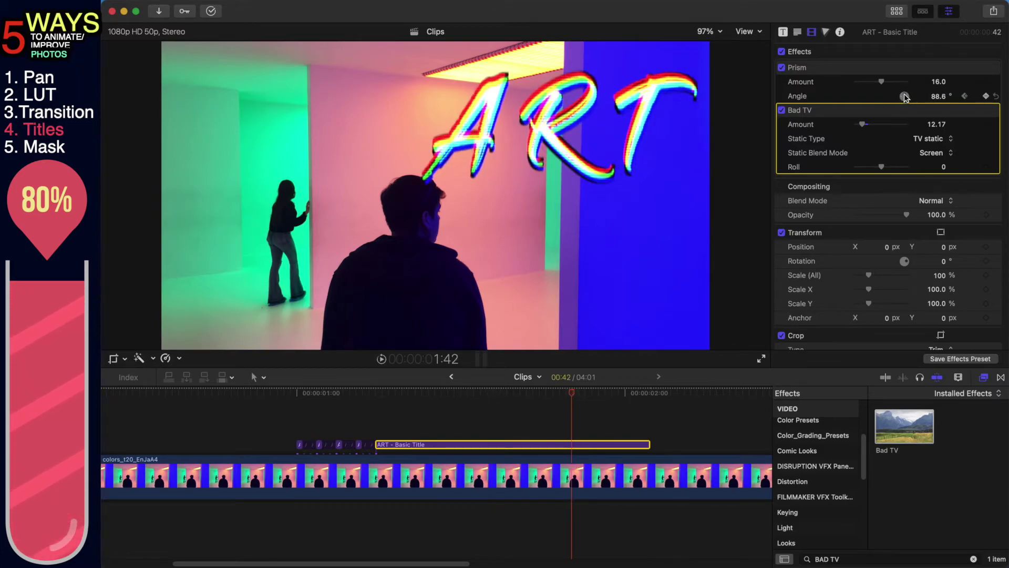
click(619, 393)
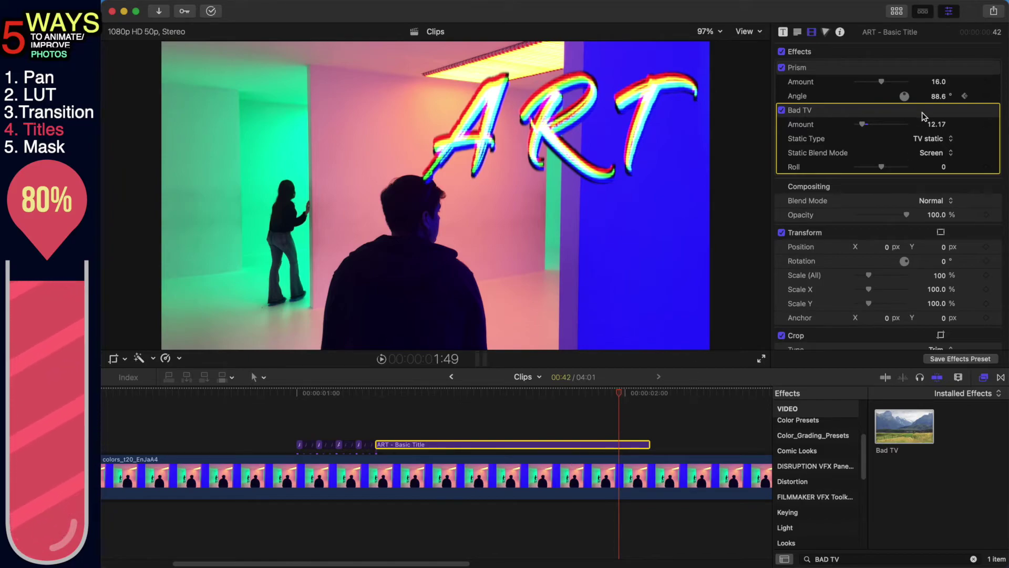
drag(905, 97, 908, 110)
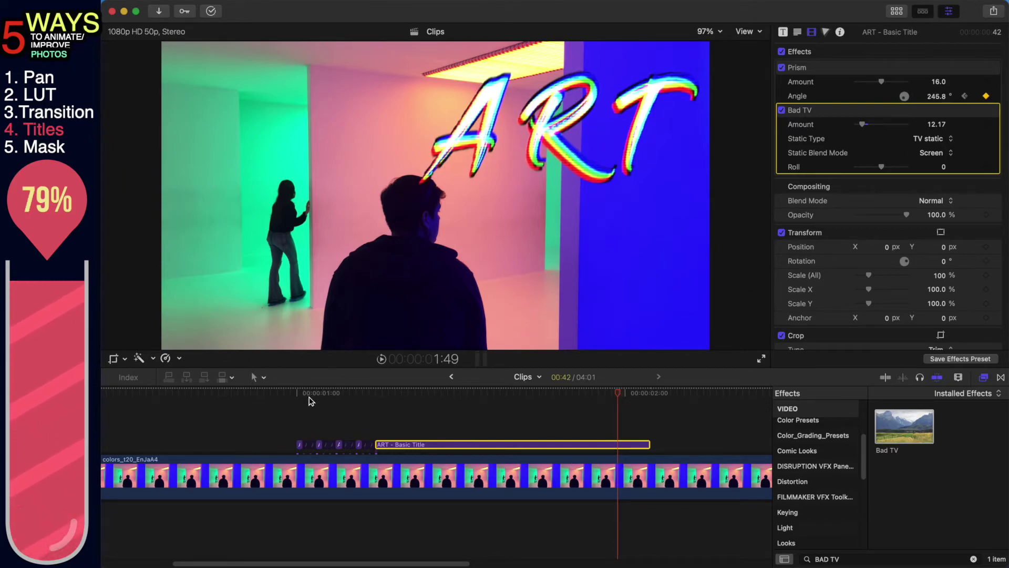
click(263, 401)
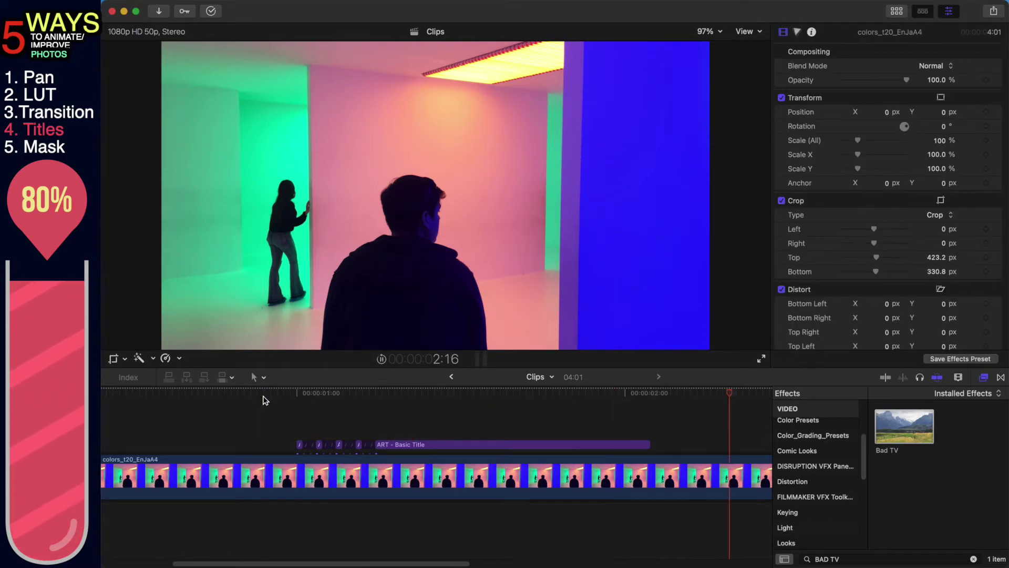
Paste a second copy of the ART title further along the timeline
key(space)
key(super+minus)
key(super+minus)
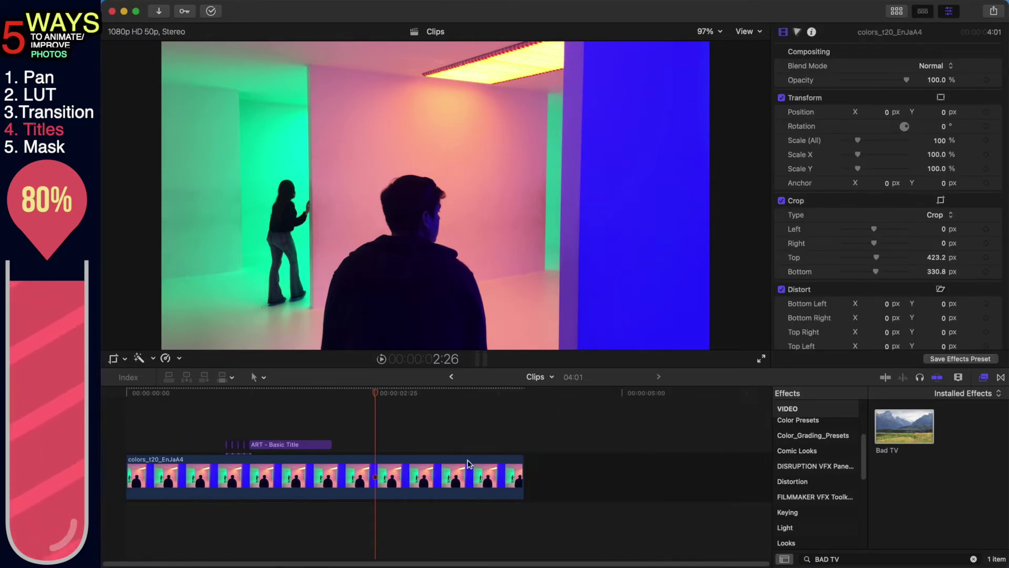
click(325, 446)
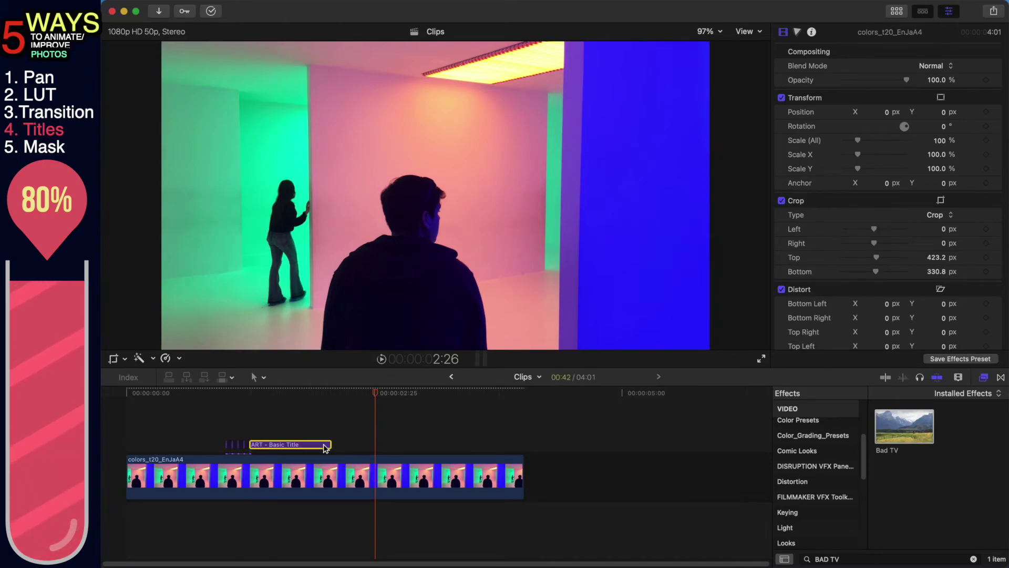
click(334, 398)
key(alt+v)
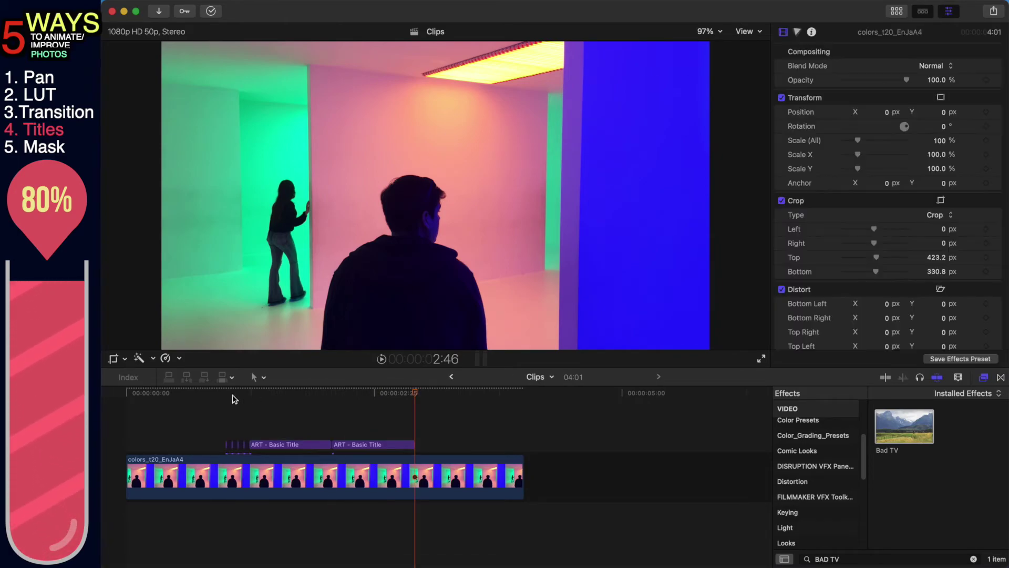
Paste the short title pieces after the second ART title, review playback, and select the colors photo
click(232, 395)
drag(215, 427, 247, 452)
click(414, 404)
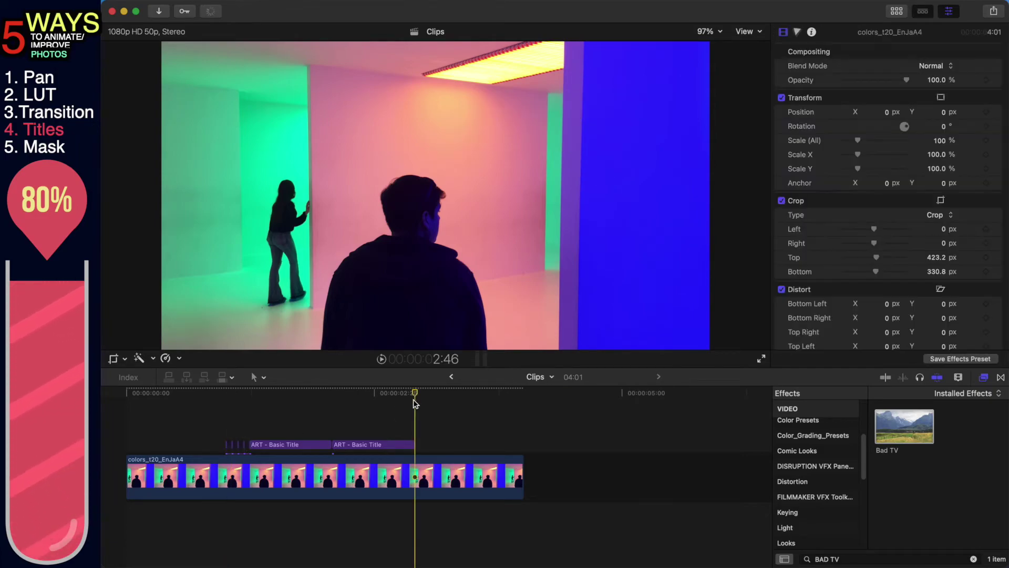
key(alt+v)
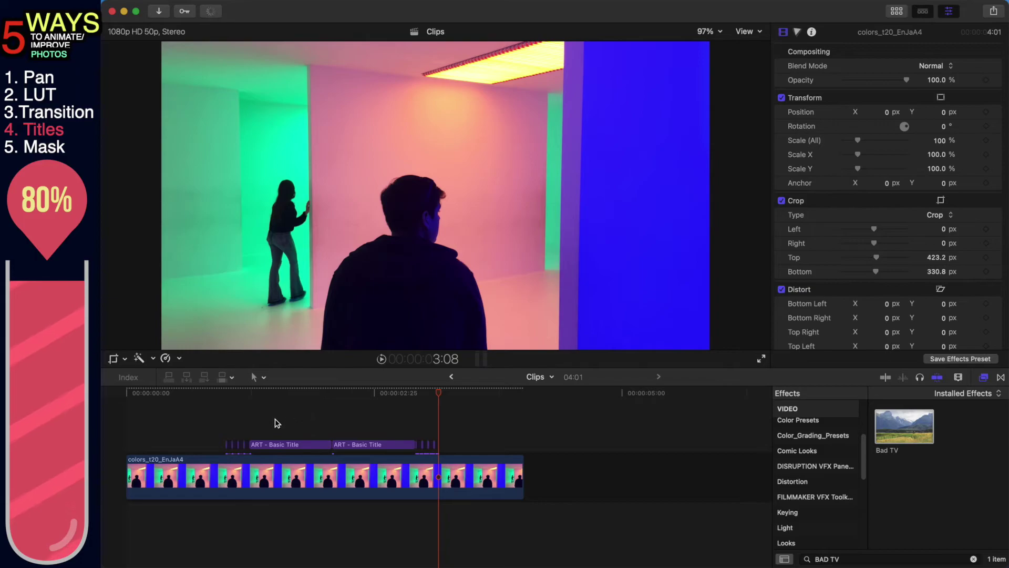
click(196, 393)
key(space)
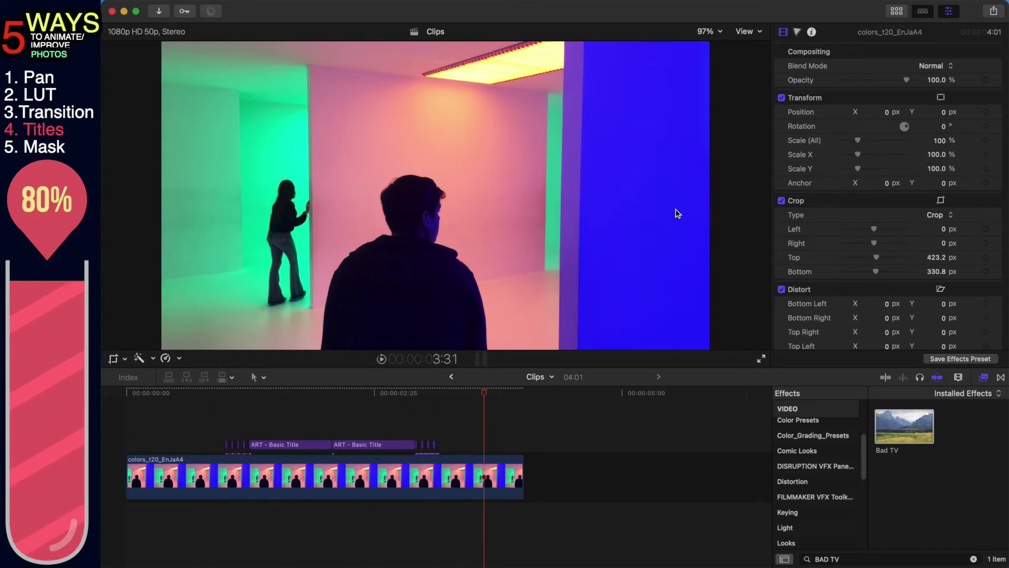
click(232, 475)
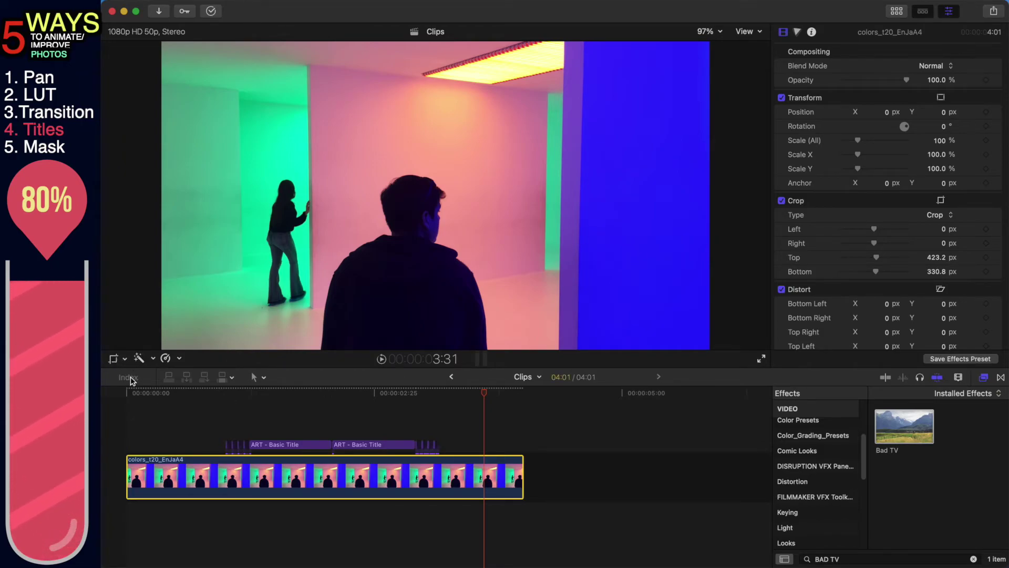
key(shift+c)
Set the crop to Ken Burns, swap start and end, and shrink the end frame to about 68%
click(459, 335)
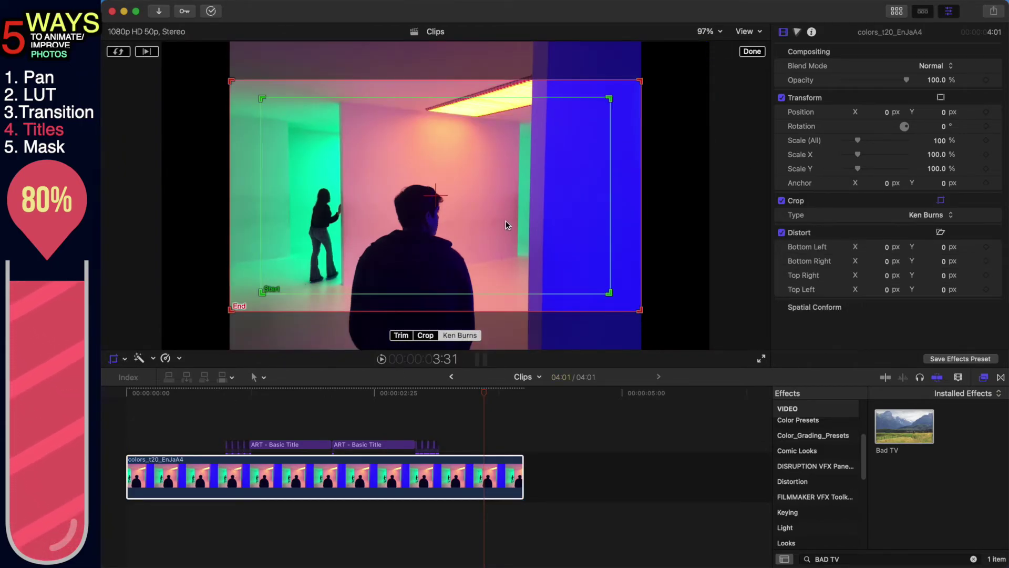
click(119, 53)
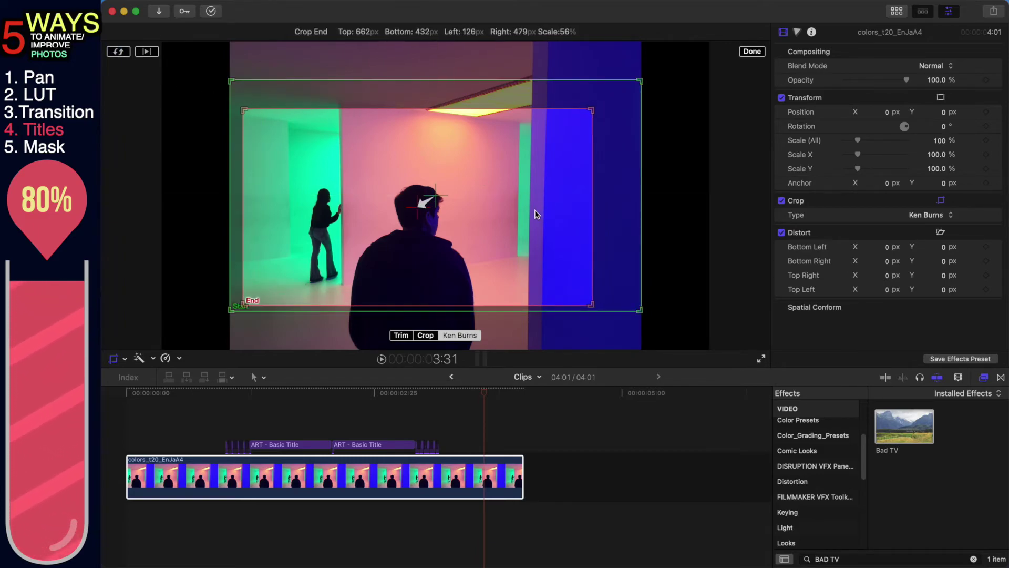
mouse_move(536, 214)
mouse_down()
mouse_move(534, 198)
mouse_move(547, 202)
mouse_up()
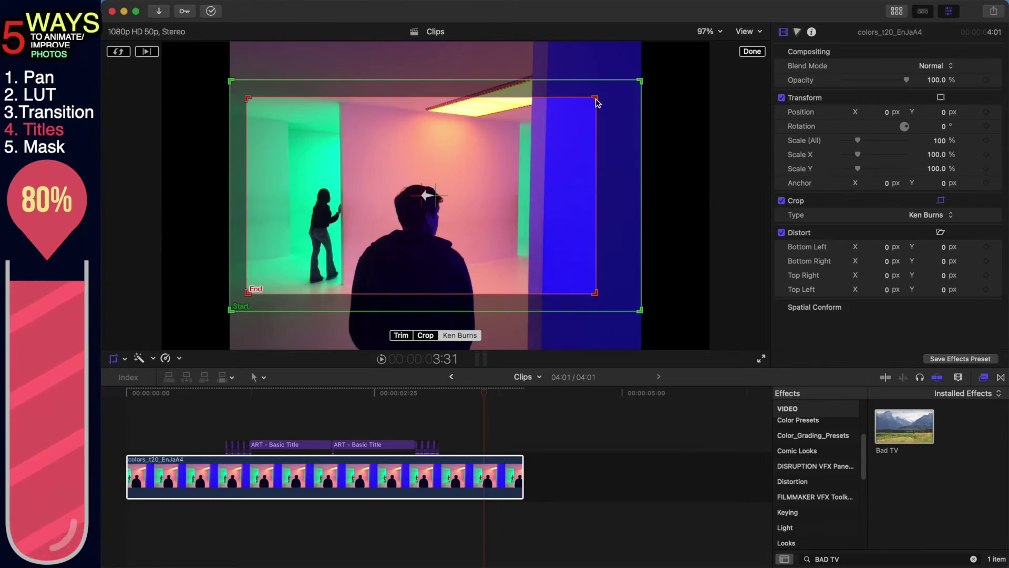
drag(596, 102, 513, 179)
click(753, 51)
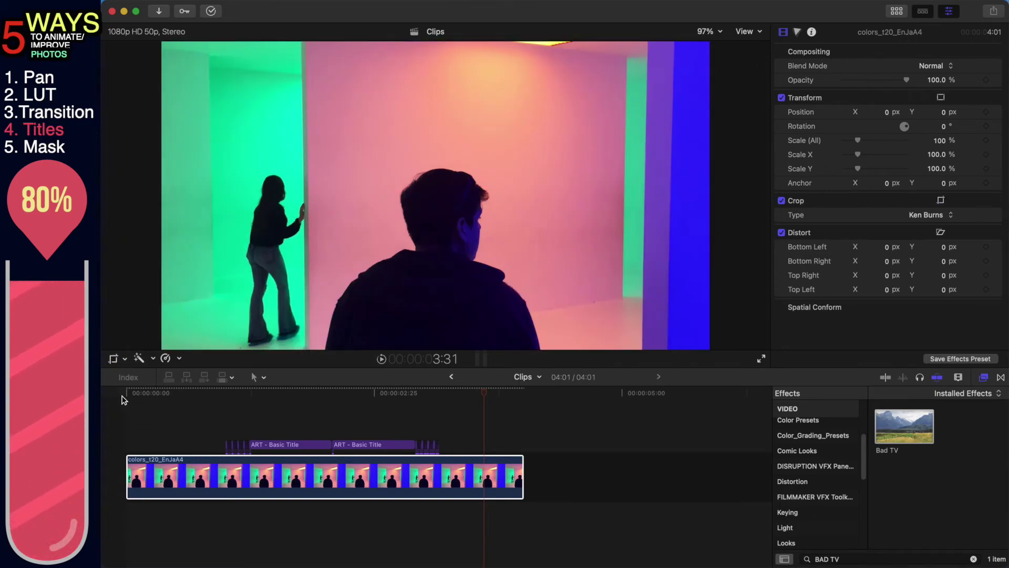
Play the clip from the start to preview the pan-zoom and ART titles
click(122, 399)
key(space)
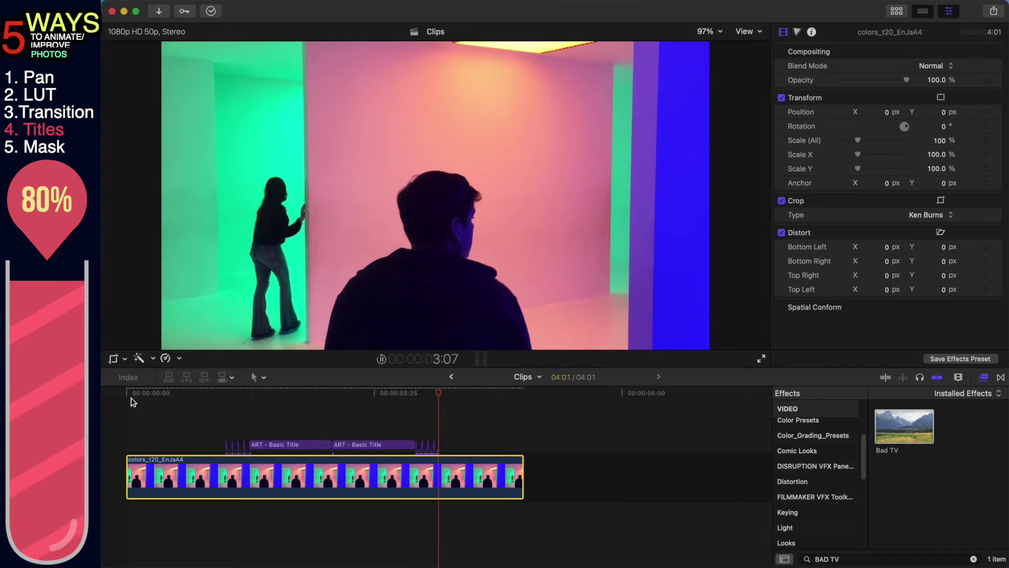
key(space)
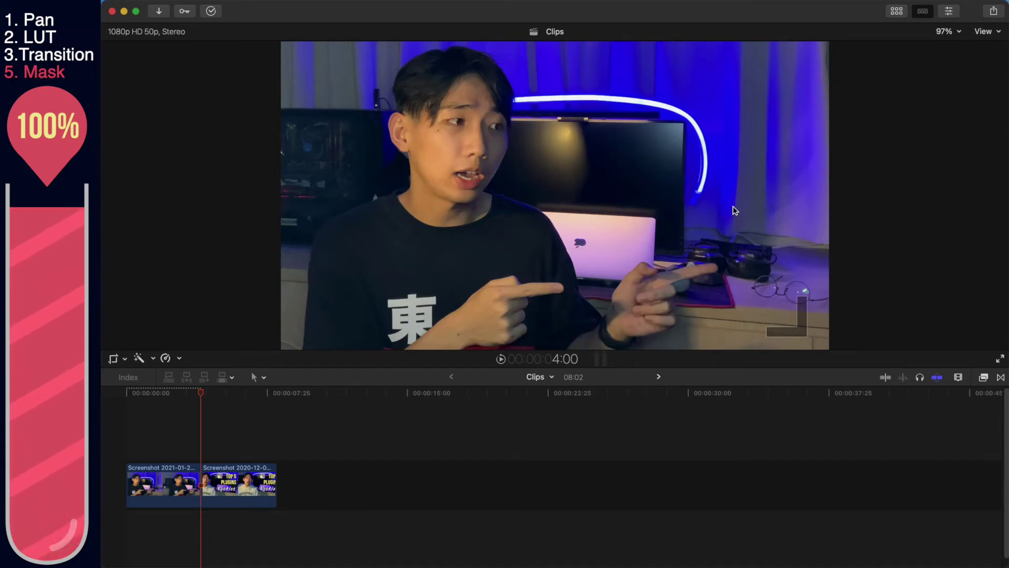
Scrub across both Screenshot photos in the mask project, then select the first photo clip
drag(200, 395, 217, 394)
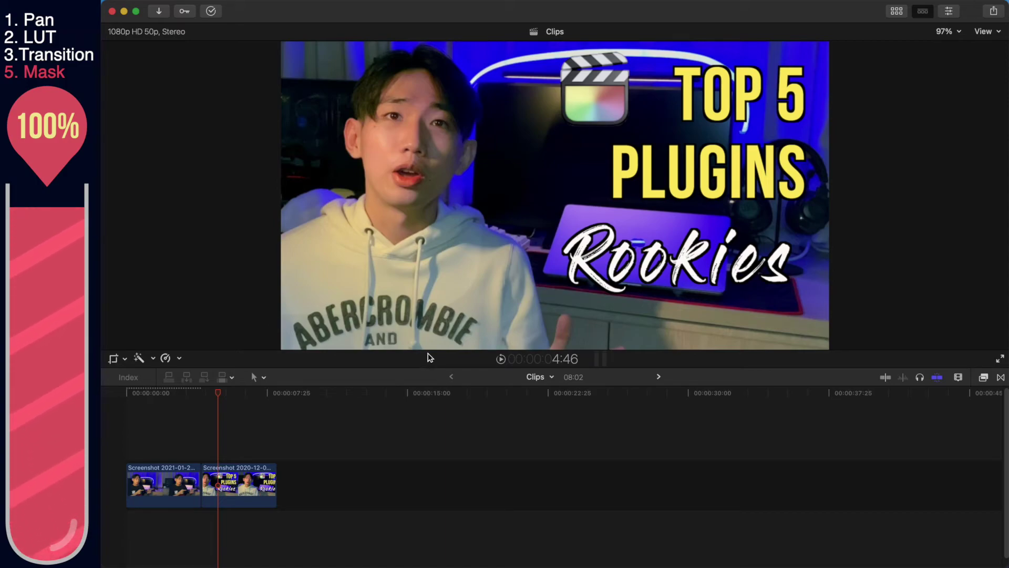
click(170, 395)
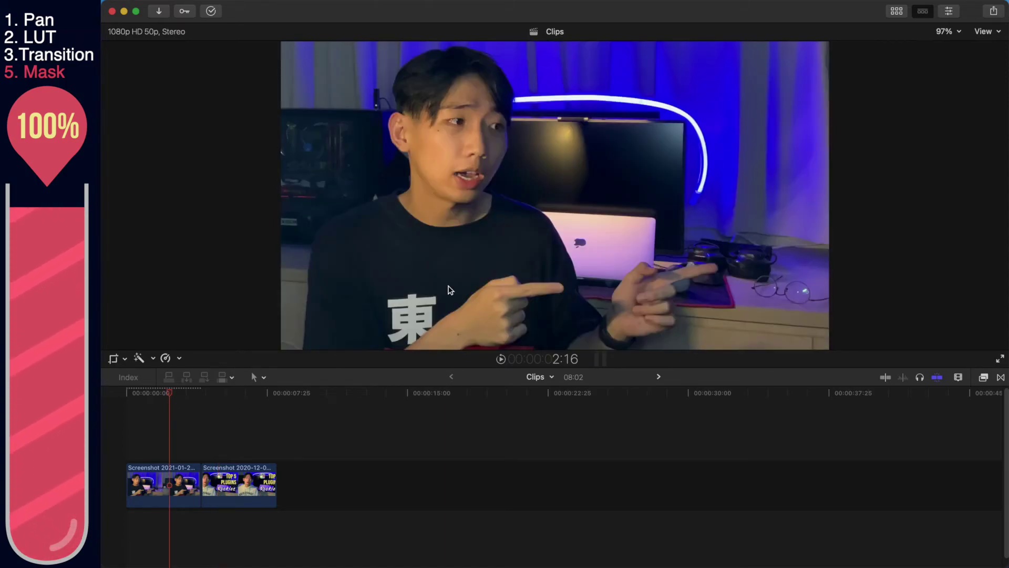
click(196, 491)
Shift the first photo left, then stack the hoodie photo above it in the timeline
click(949, 11)
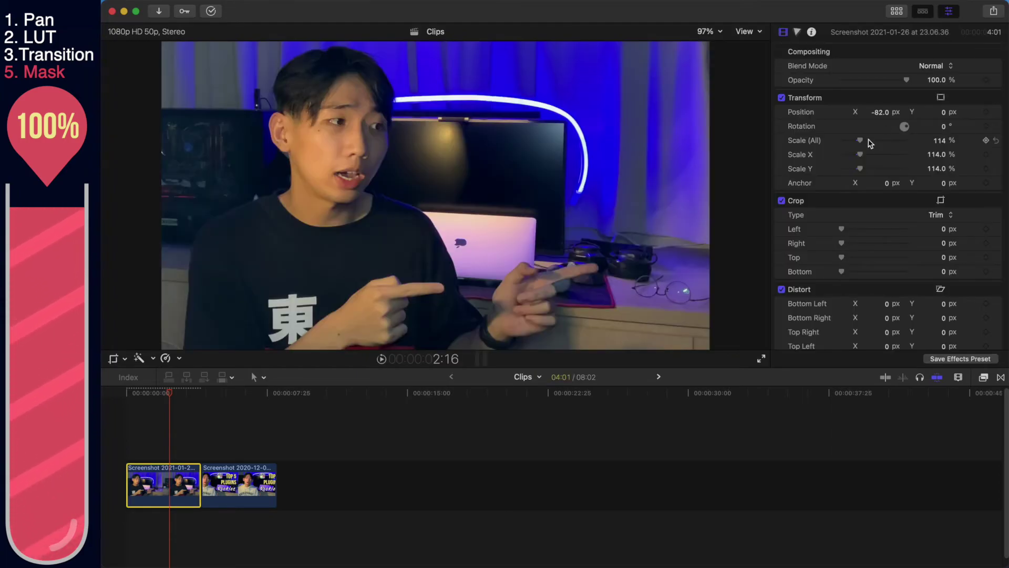
drag(888, 116, 851, 112)
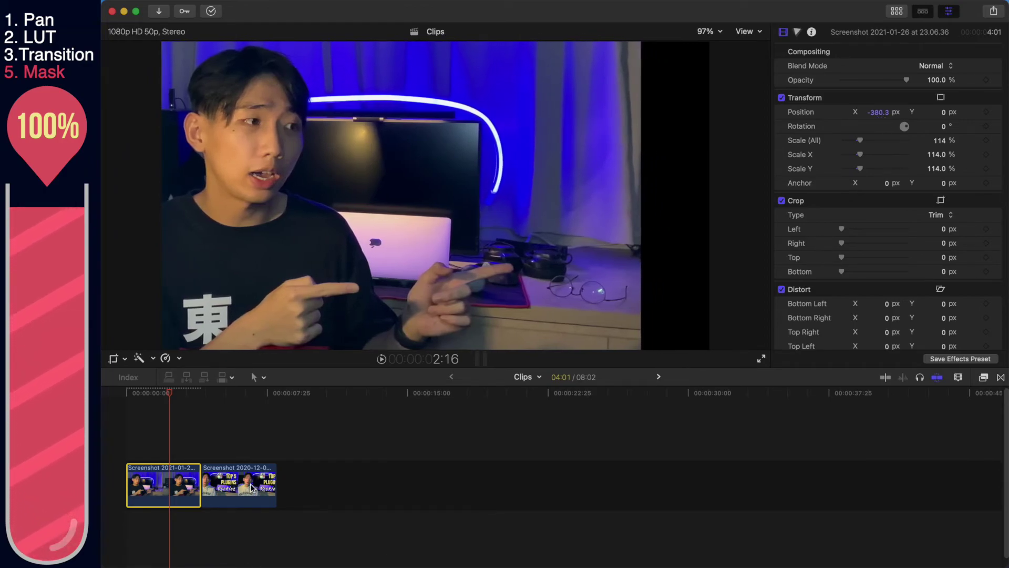
drag(252, 487, 220, 436)
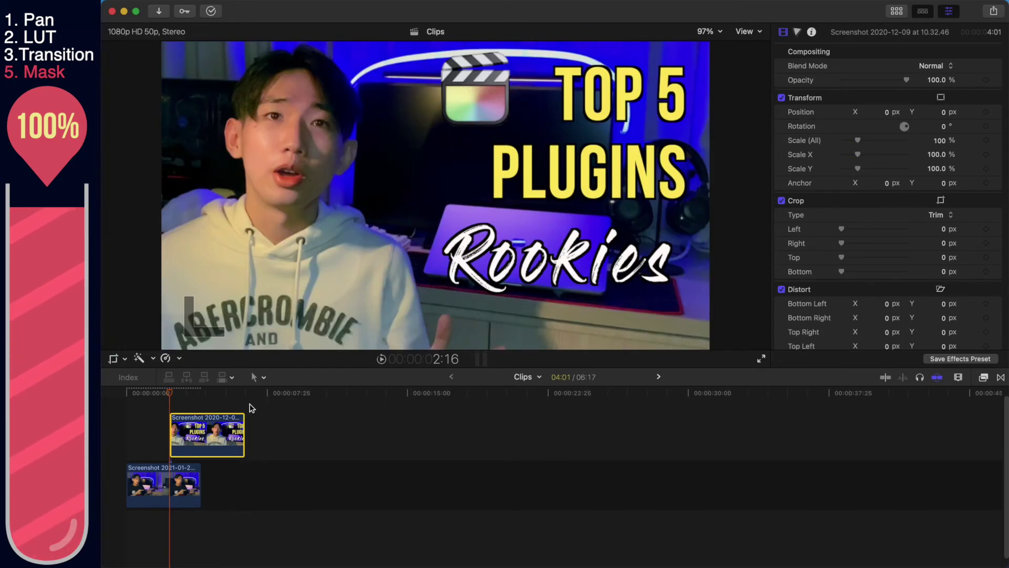
Set the hoodie photo's Position X to 1083 px, after trying 1147 and 1051
click(884, 112)
text(1147)
key(Return)
text(1051)
key(Return)
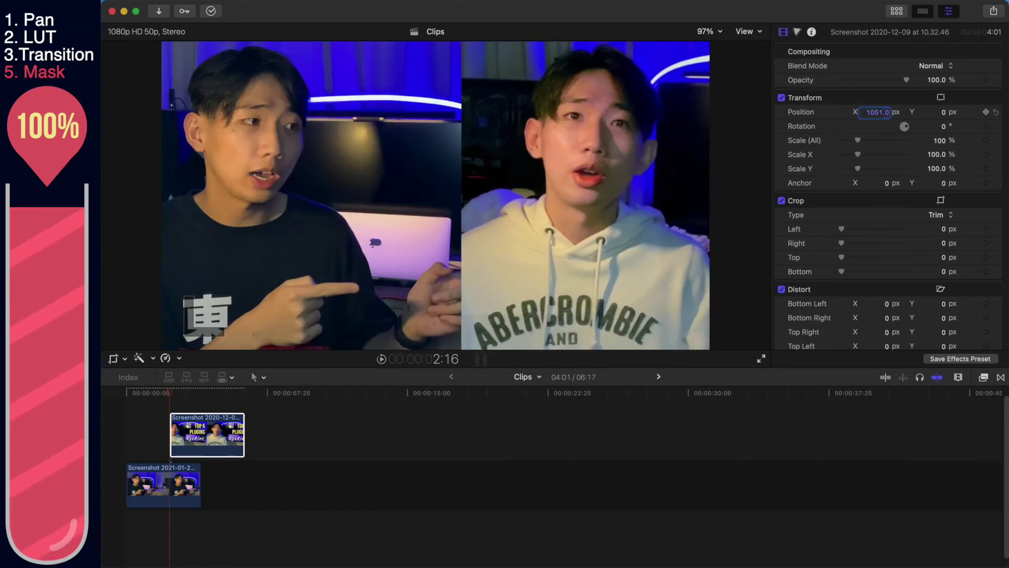
text(1083)
key(Return)
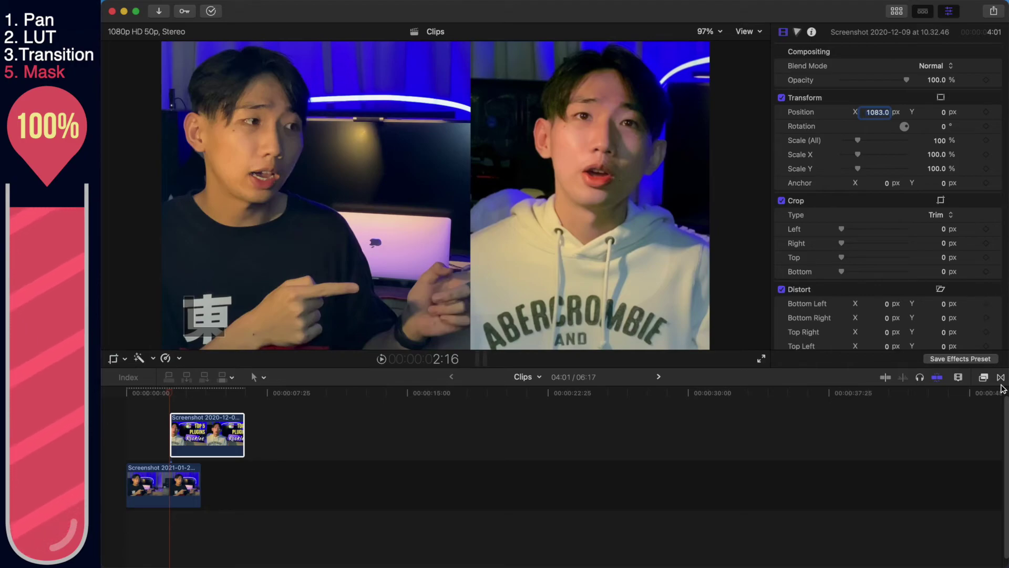
Search the effects library for MASK and apply Shape Mask to the hoodie photo
click(983, 377)
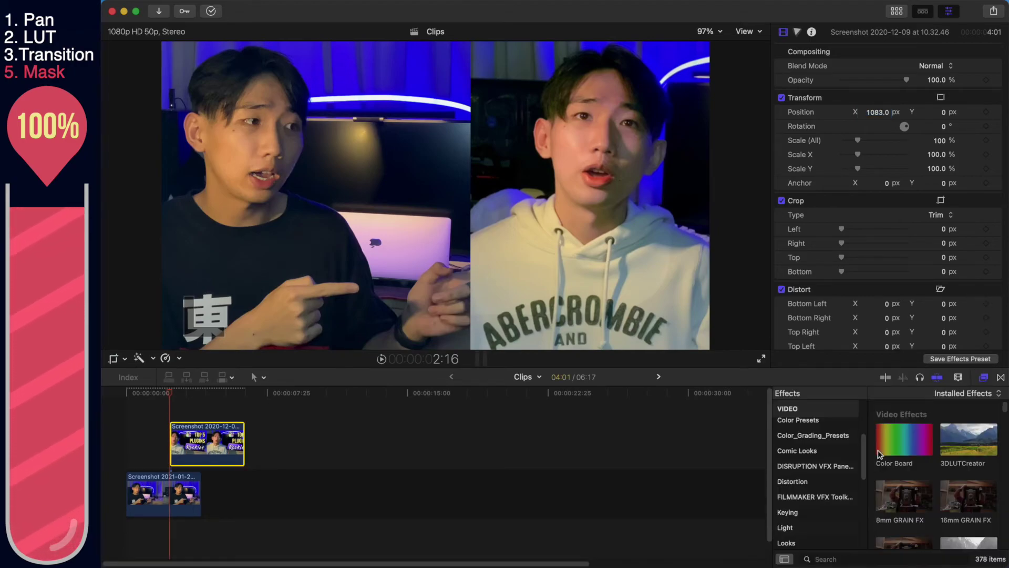
click(818, 557)
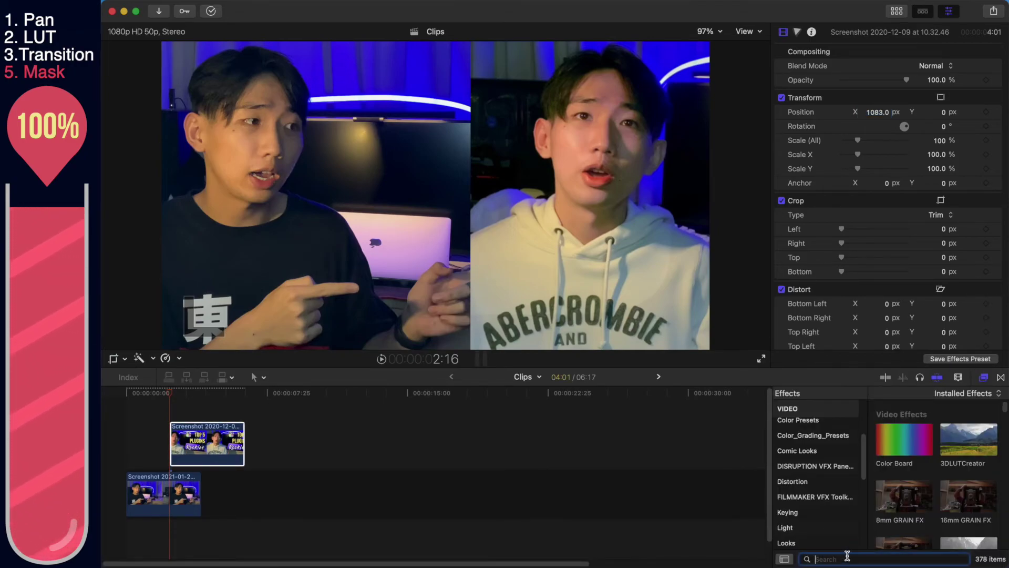
text(MASK)
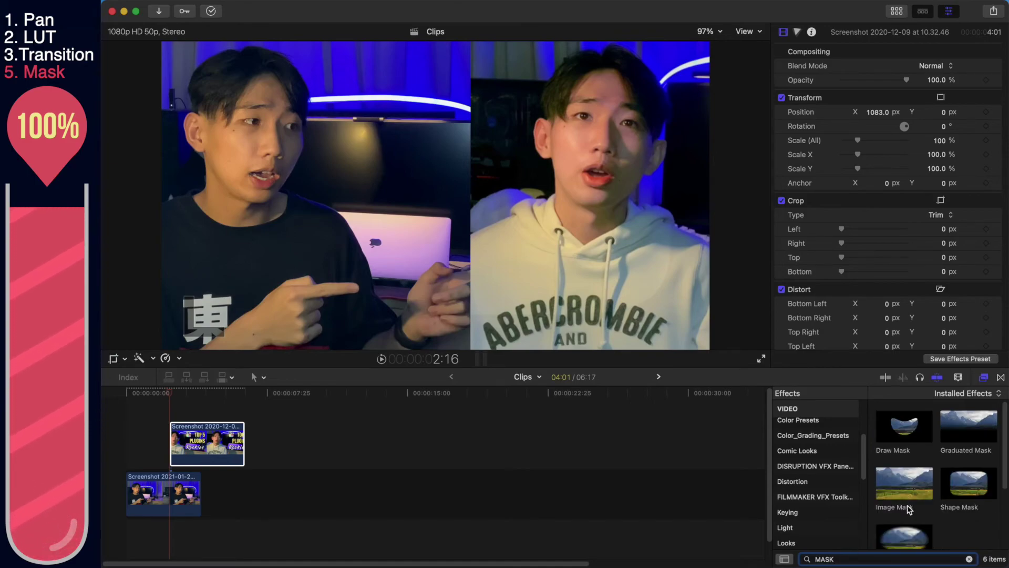
scroll(935, 499, down, 1)
drag(967, 464, 188, 448)
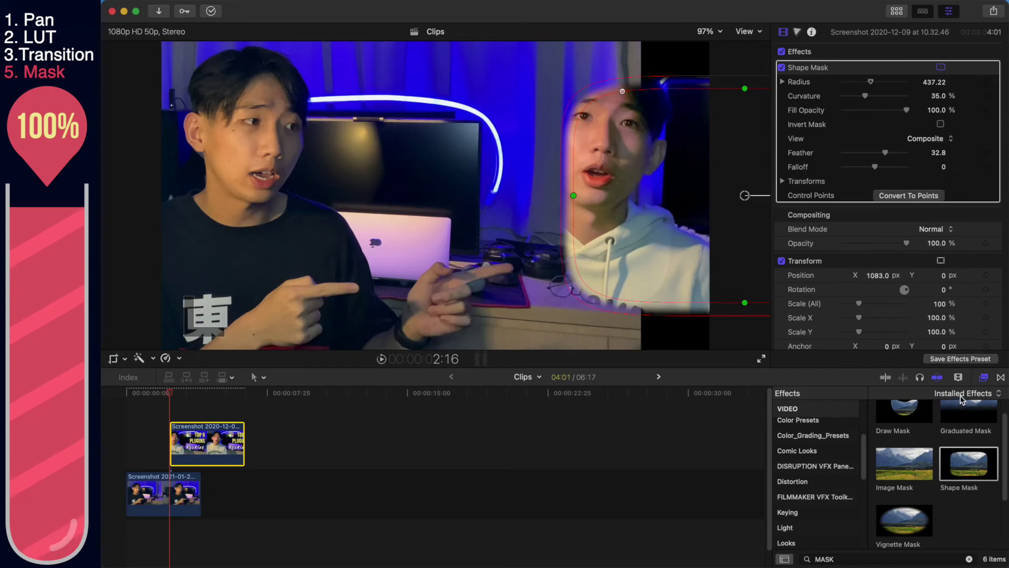
click(984, 379)
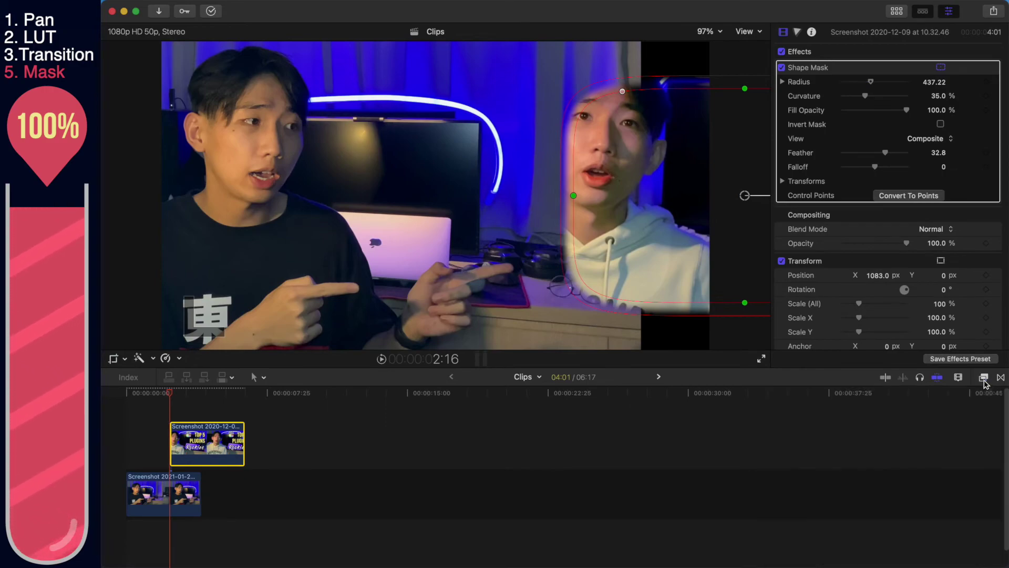
Enlarge the hoodie photo's mask past the frame edges and feather it to about 272
click(745, 304)
drag(745, 305, 748, 358)
drag(556, 204, 471, 220)
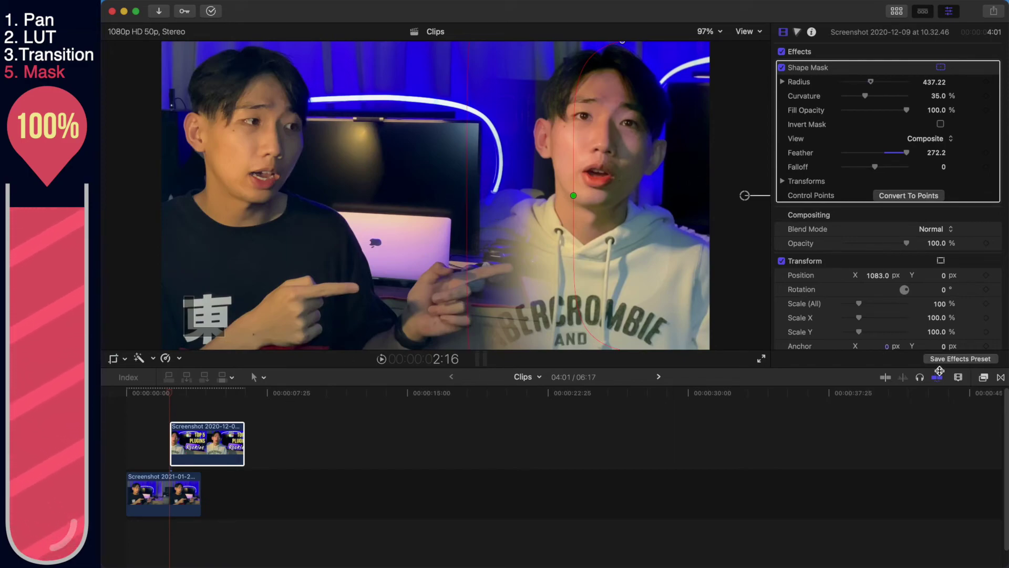
Apply a Shape Mask to the left photo with radius 608.17 and feather 319.1
click(984, 377)
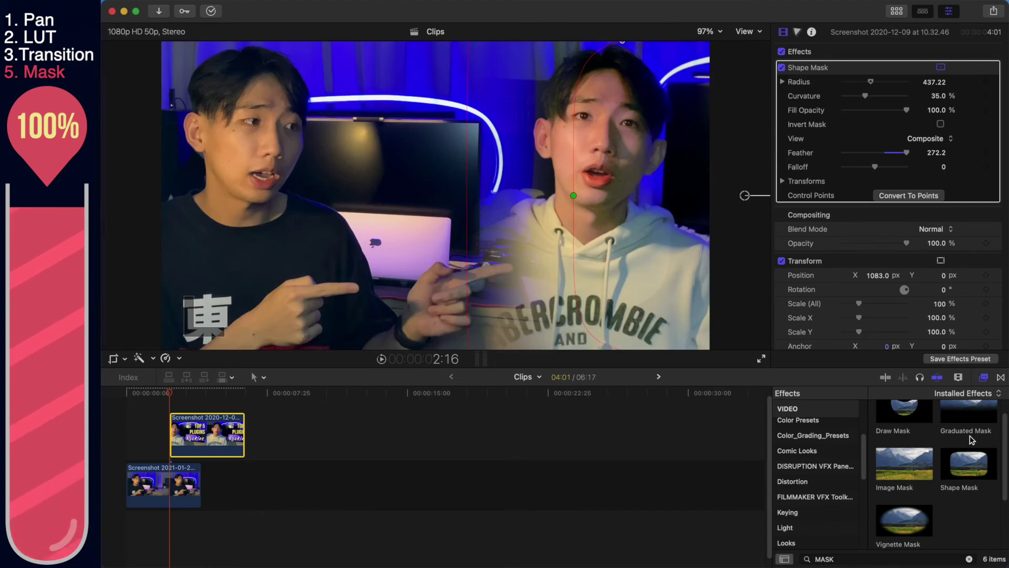
drag(968, 460, 134, 479)
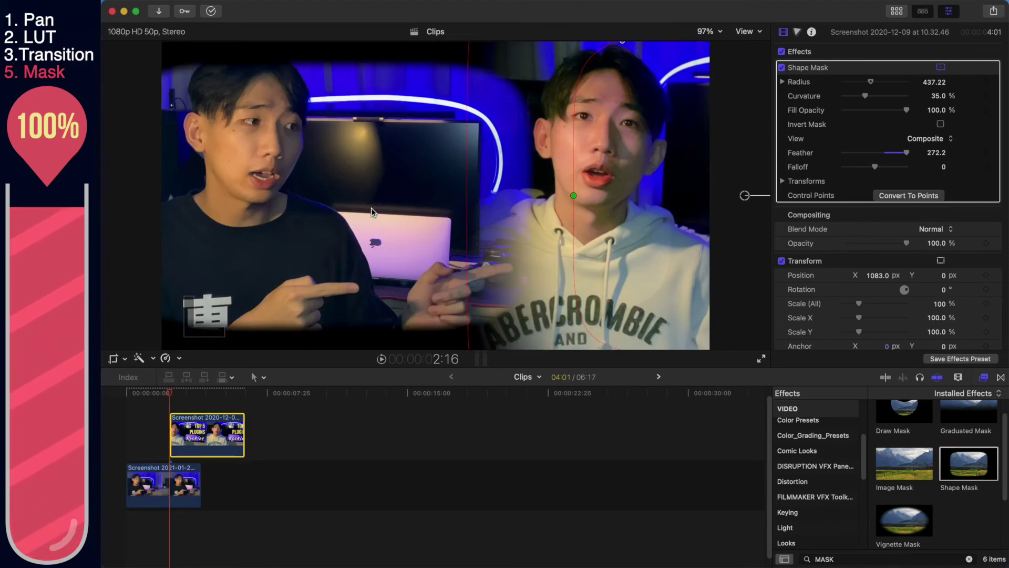
click(197, 482)
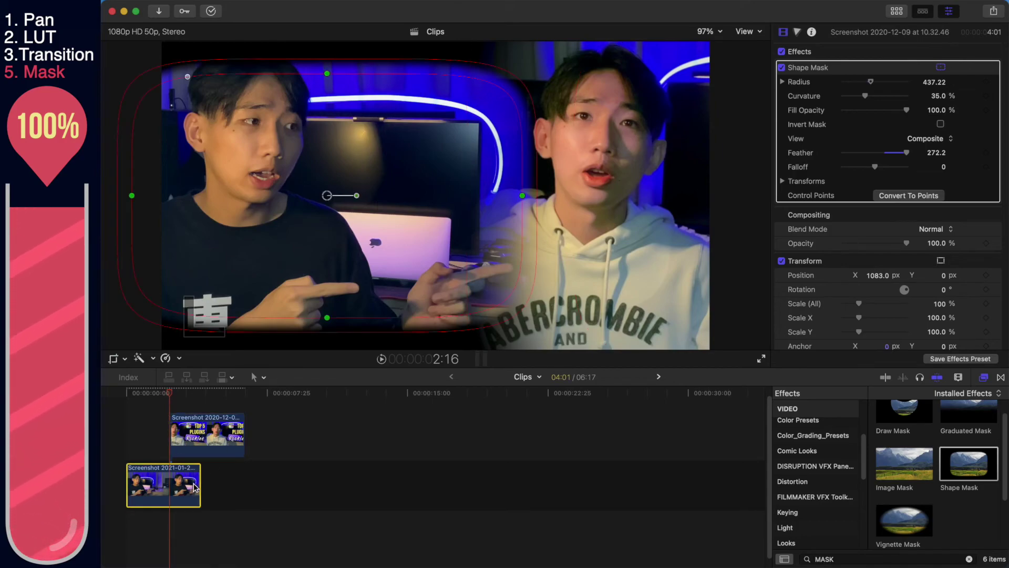
drag(450, 81, 444, 16)
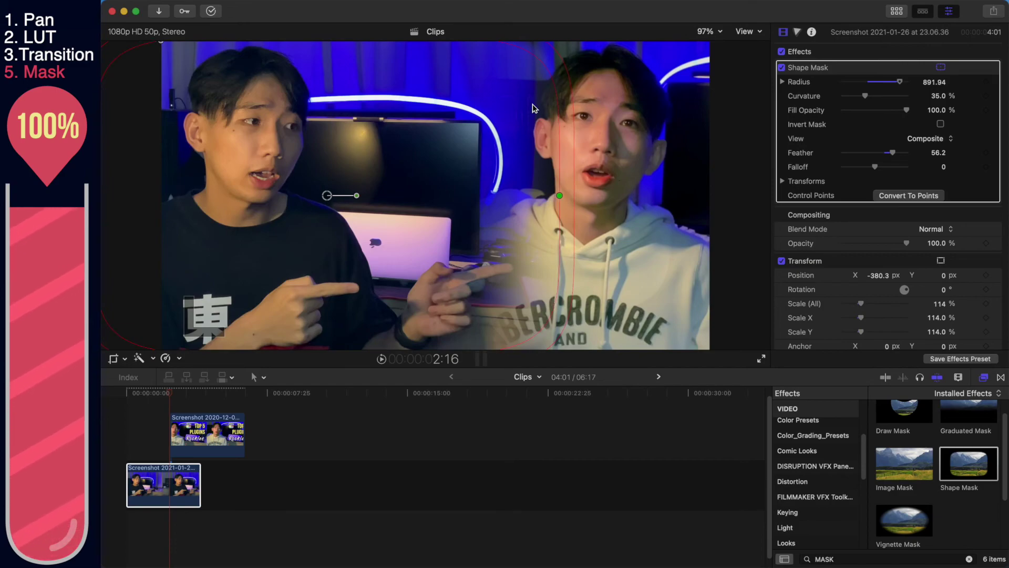
drag(553, 93, 540, 203)
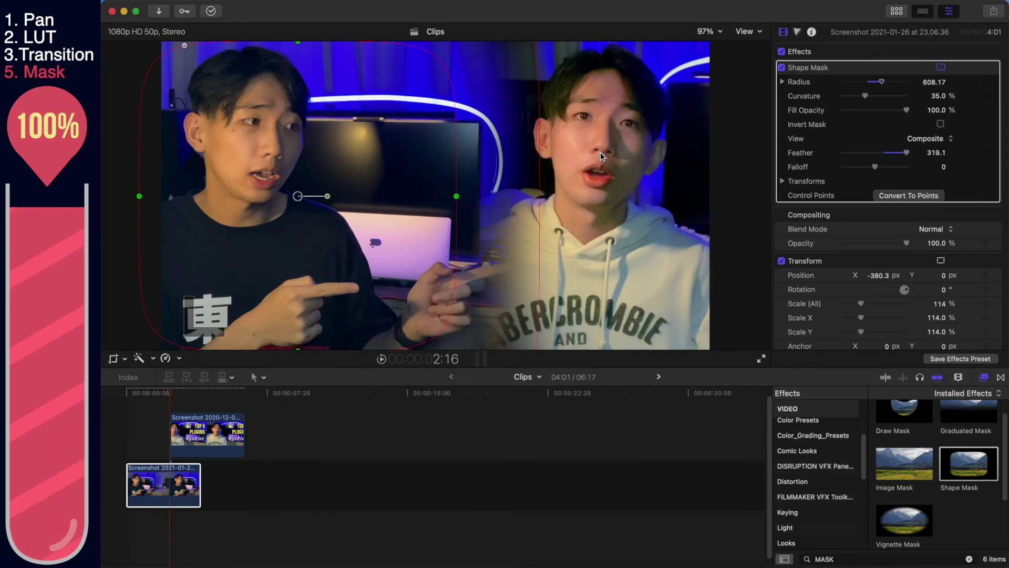
click(948, 11)
Select both masked photos and combine them with Option-G into compound clip 'Clips Clip'
click(173, 473)
click(219, 502)
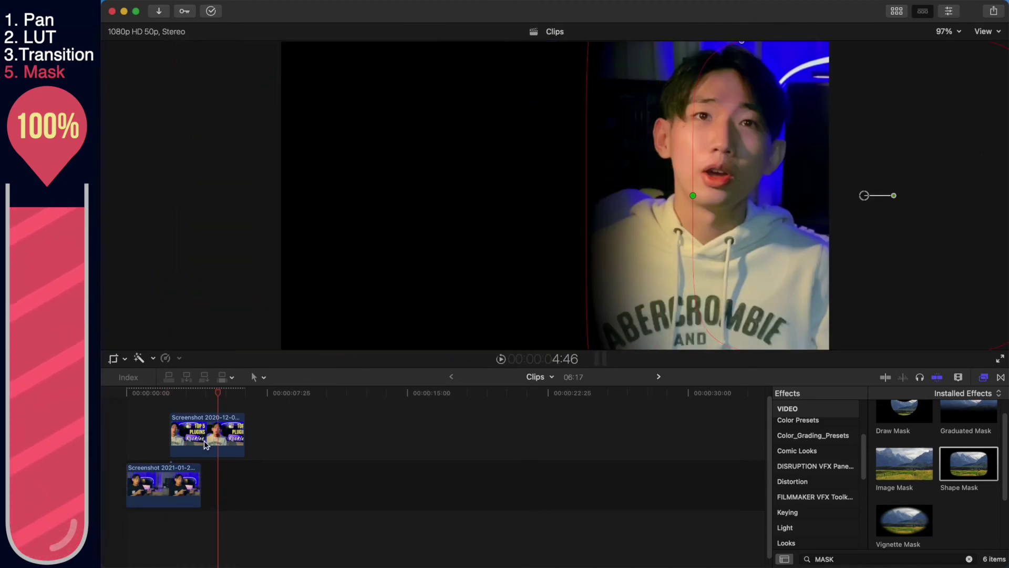
key(Up)
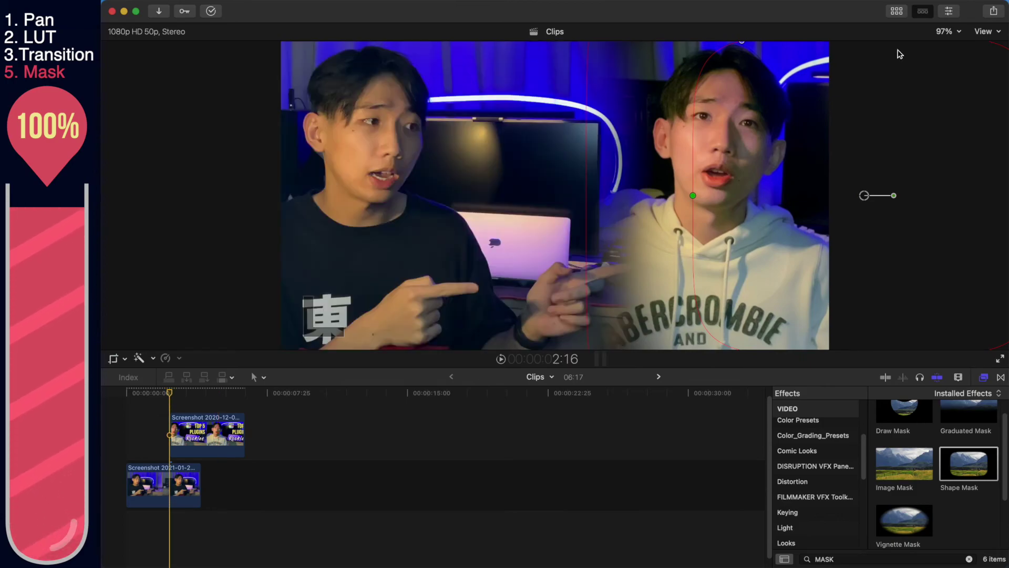
drag(270, 527, 129, 398)
click(951, 12)
click(950, 11)
click(983, 377)
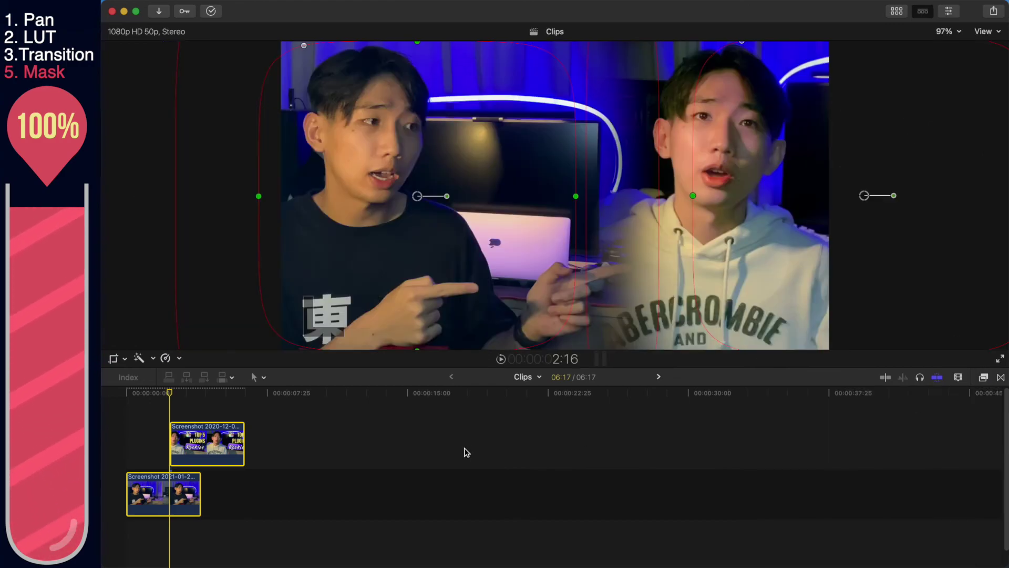
key(alt+g)
click(712, 307)
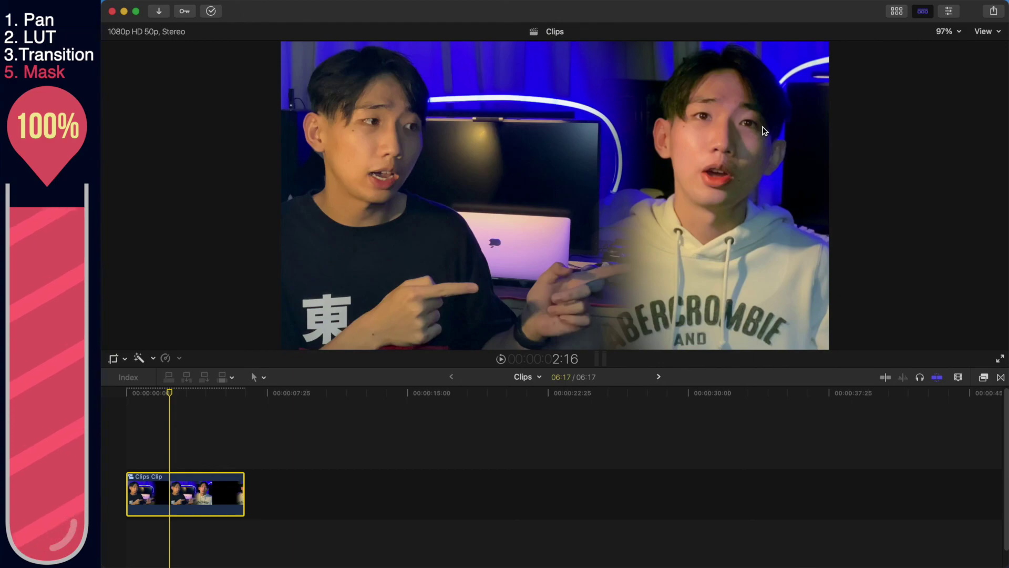
Open the 'Clips Clip' compound clip and select the lower Screenshot photo to view its mask
click(946, 15)
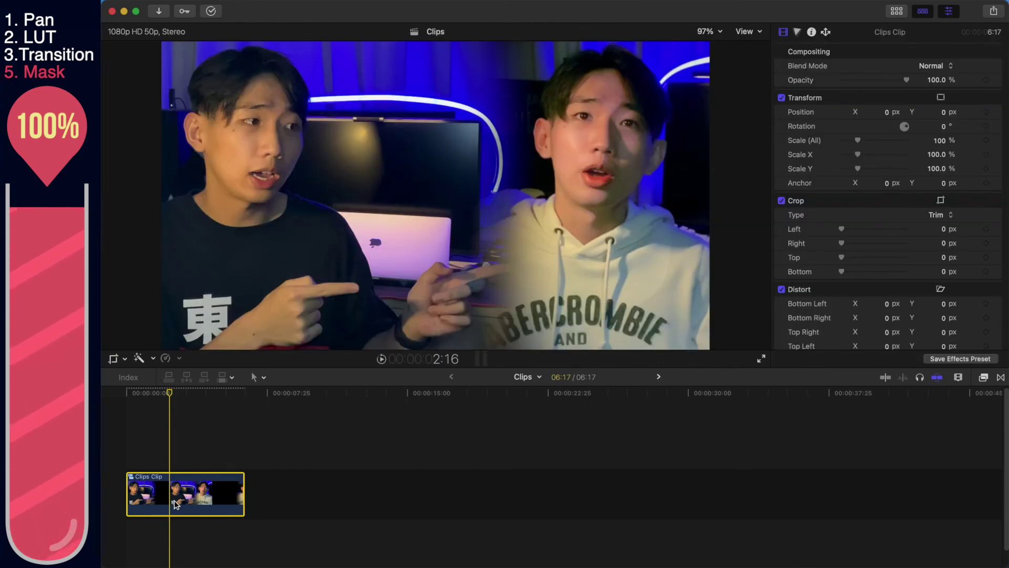
double_click(176, 504)
click(541, 418)
click(500, 489)
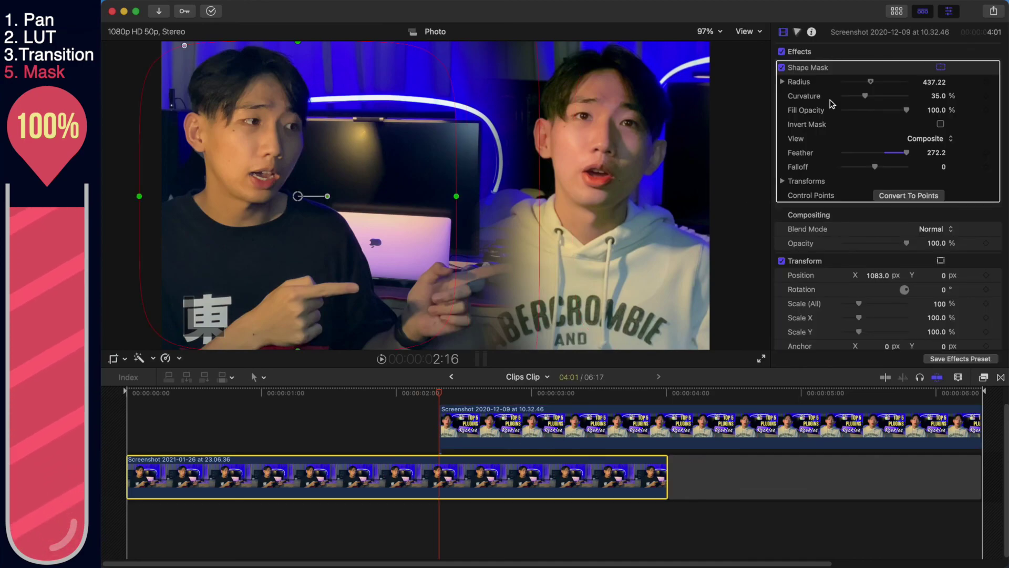